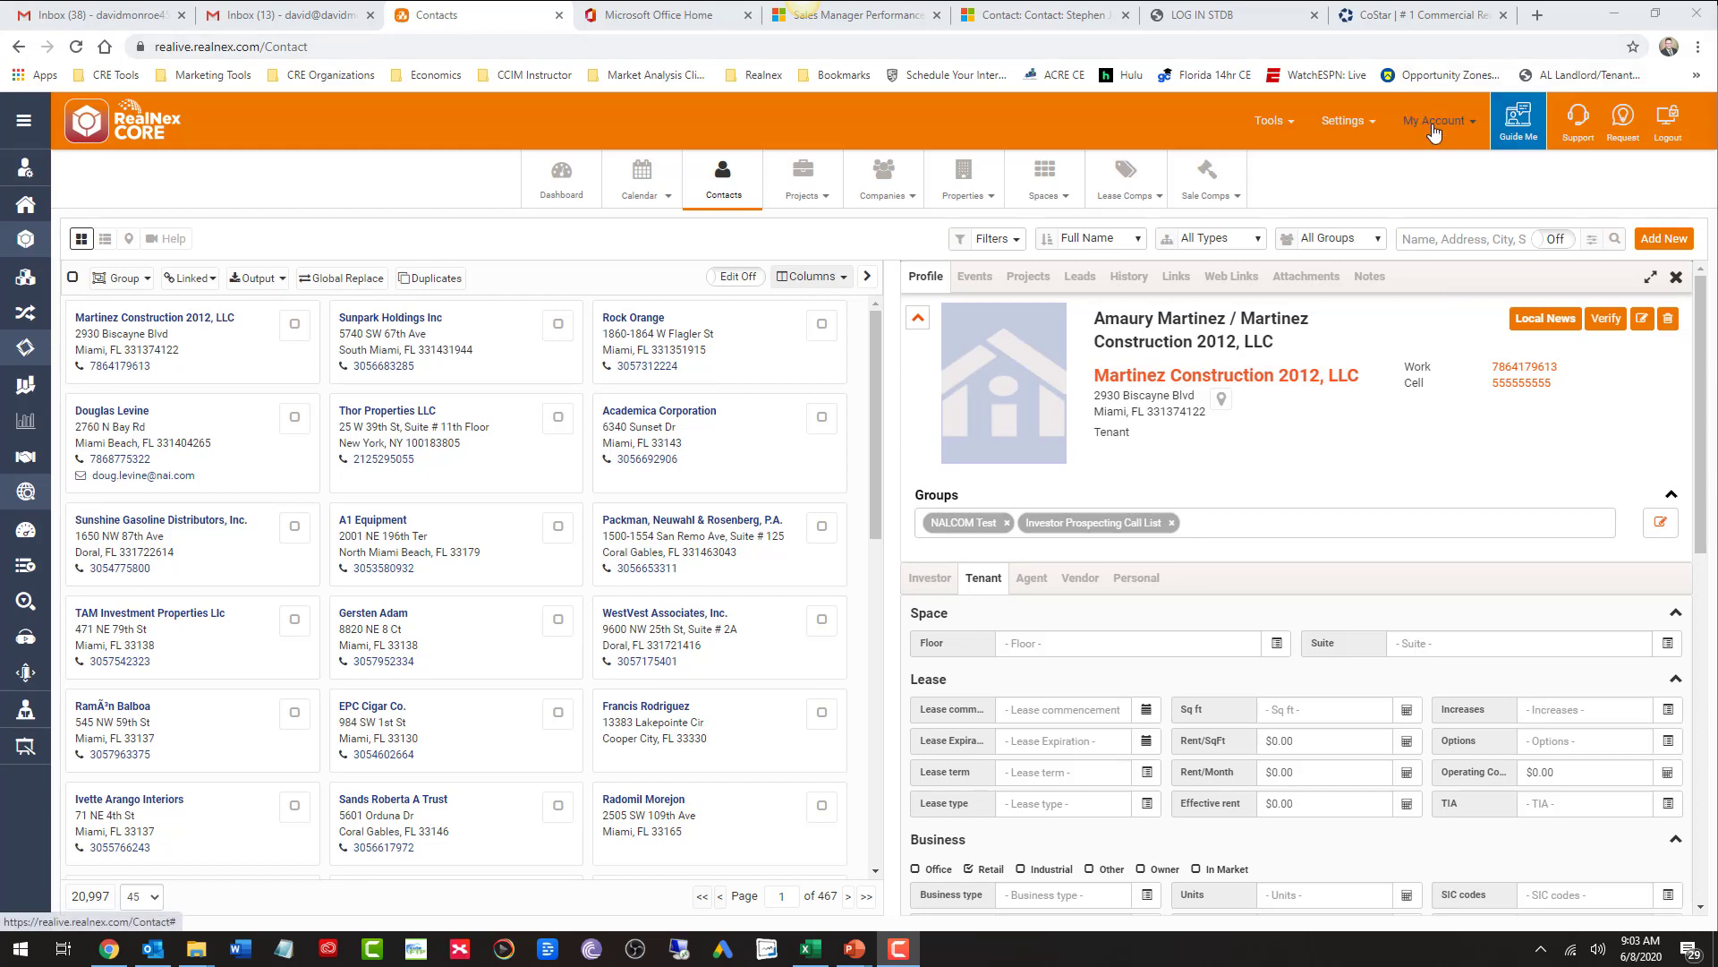
Open the Google Sync settings of the account.
{"action": "left_click", "coordinate": [1433, 131]}
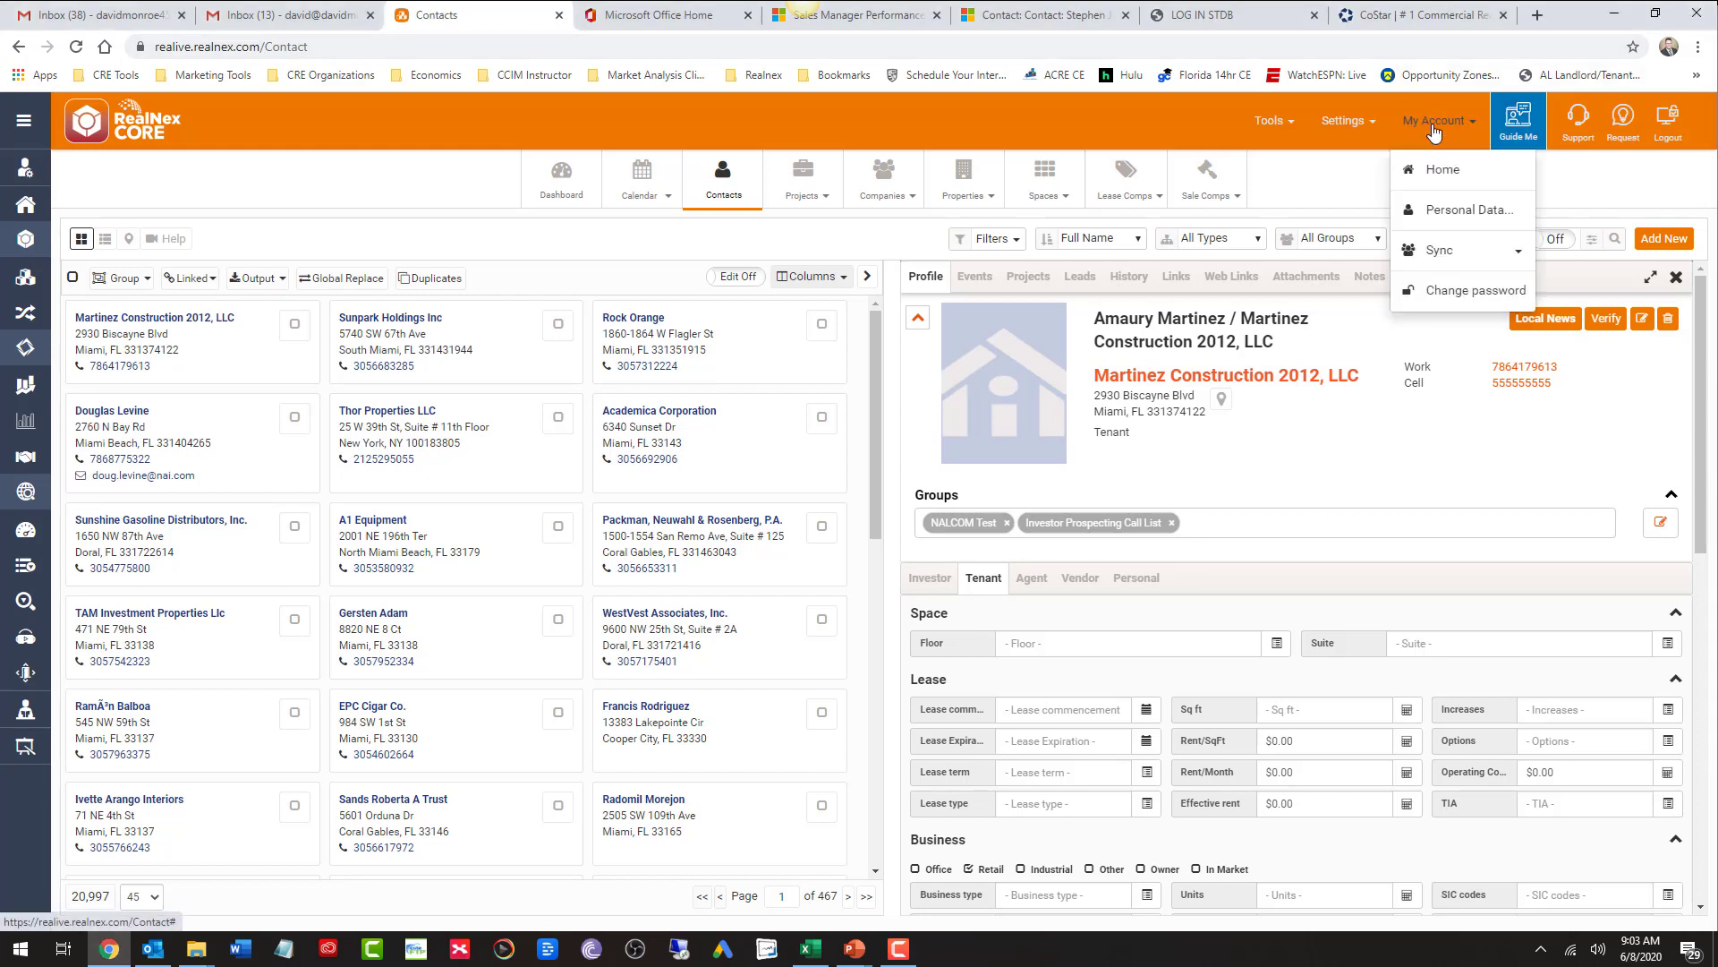
{"action": "left_click", "coordinate": [1454, 256]}
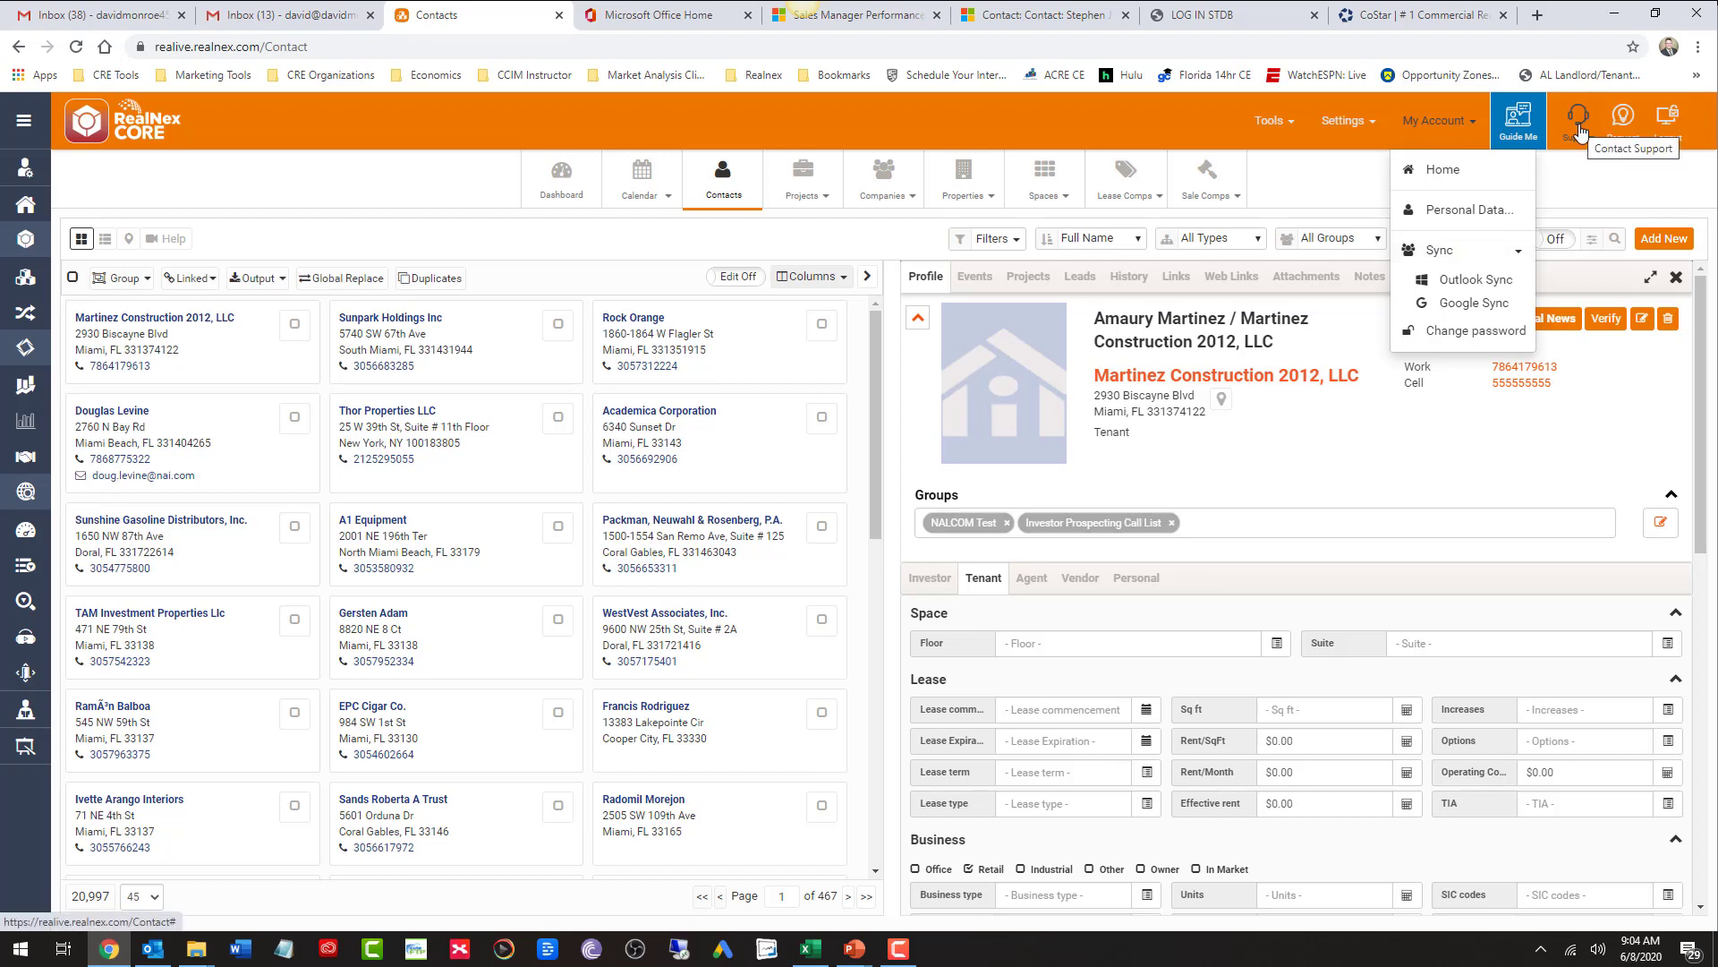
{"action": "left_click", "coordinate": [1486, 309]}
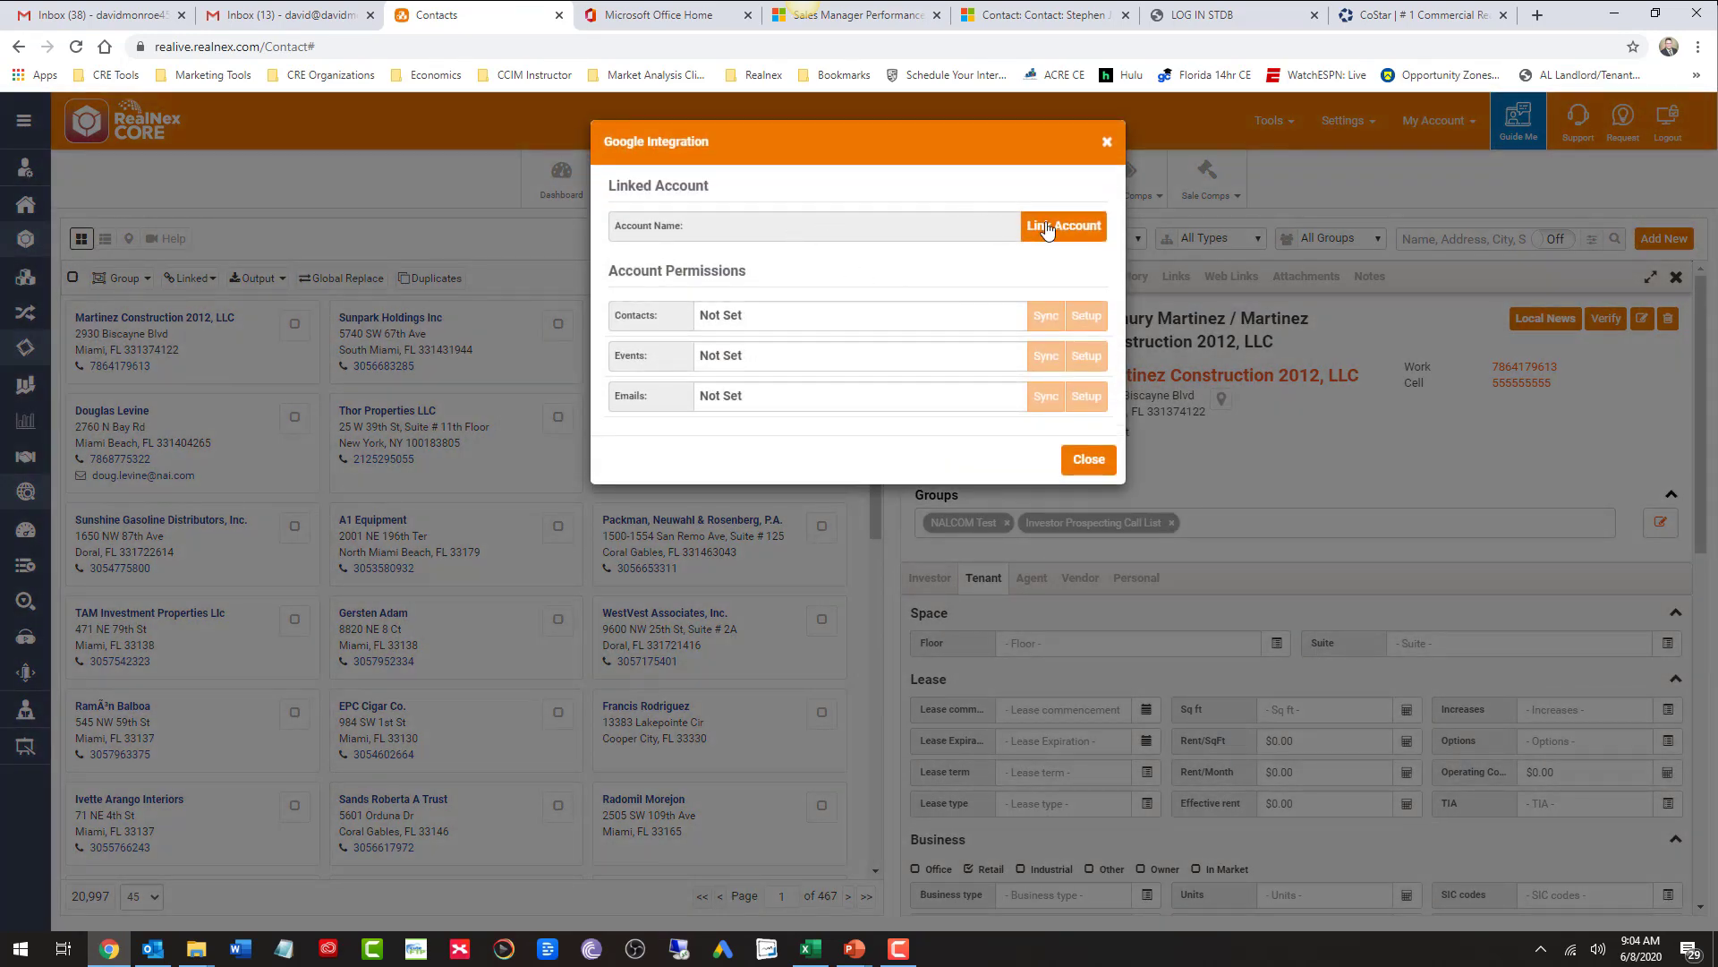
Link the business Google account, proceeding past the unverified-app notice and allowing realnex.com access to its email, contacts and calendars.
{"action": "left_click", "coordinate": [1047, 229]}
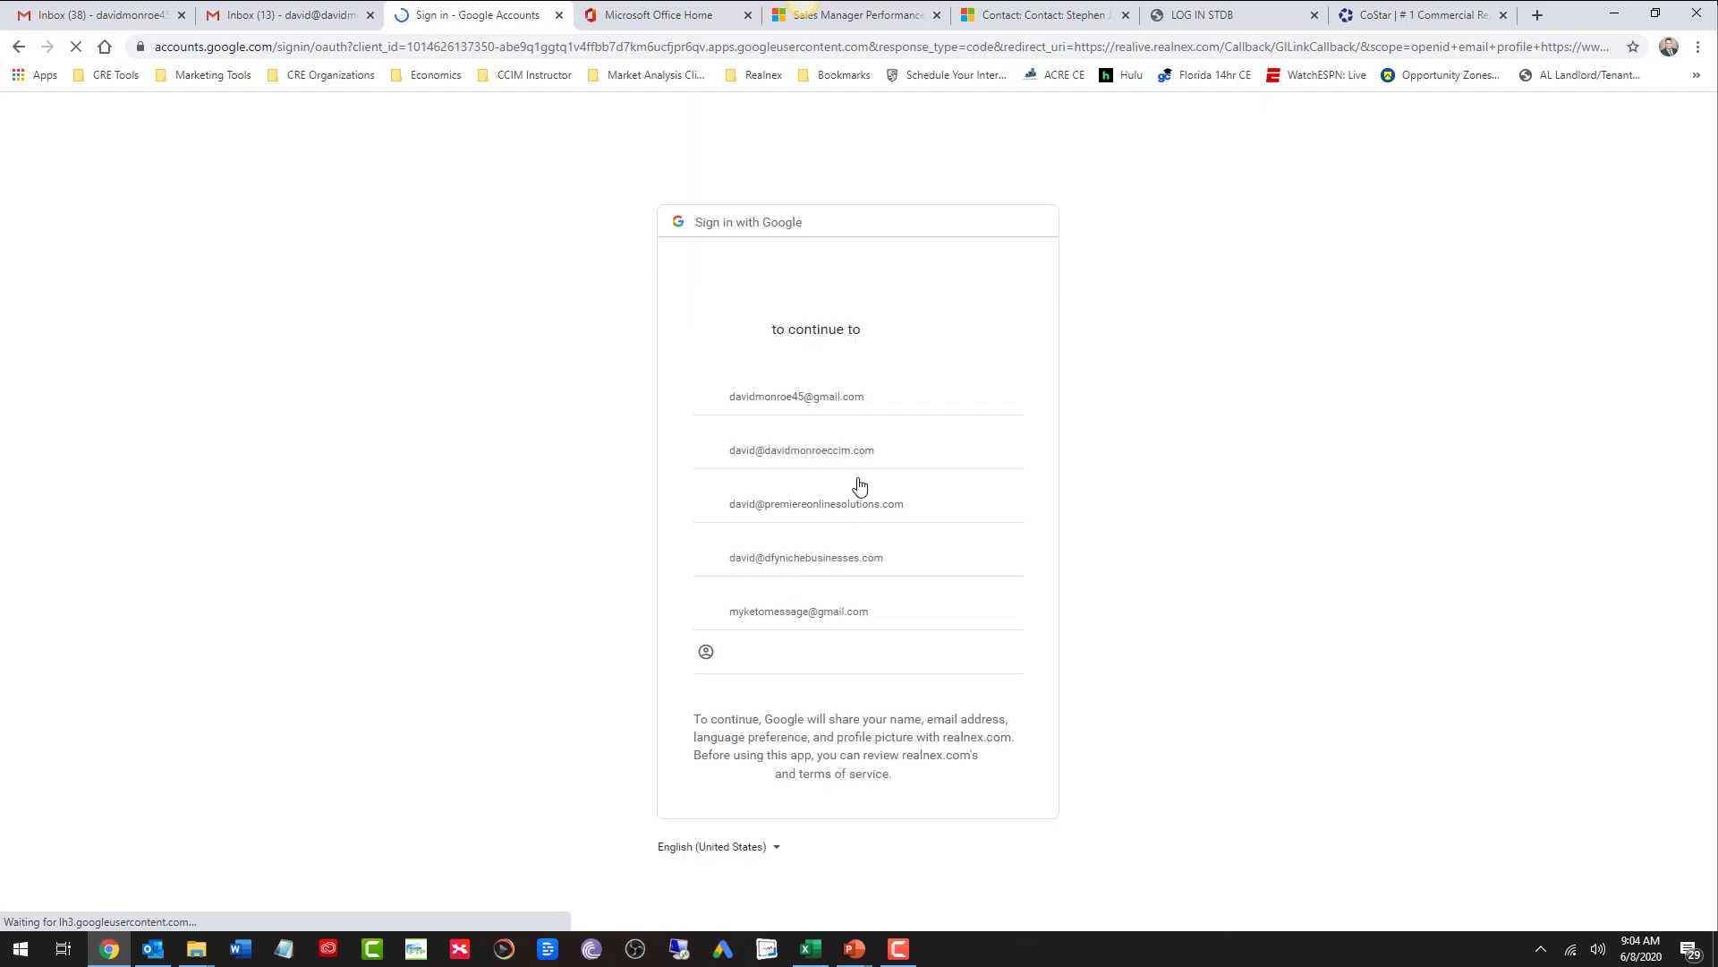
{"action": "left_click", "coordinate": [812, 445]}
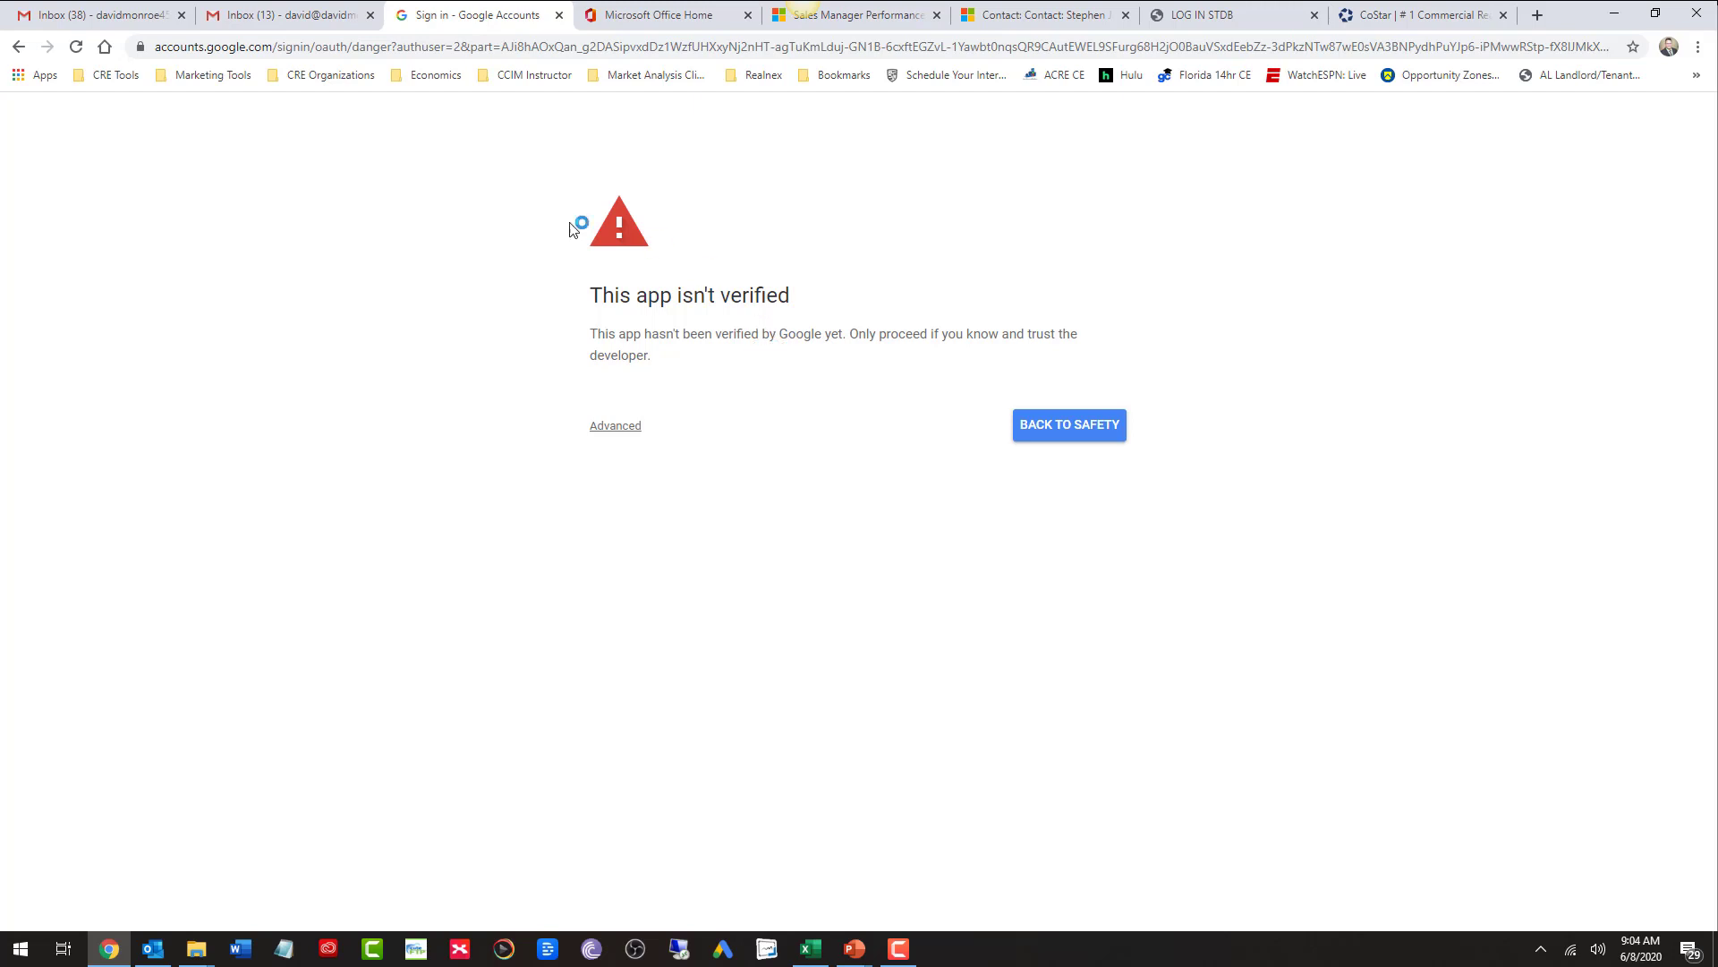
{"action": "left_click", "coordinate": [614, 427]}
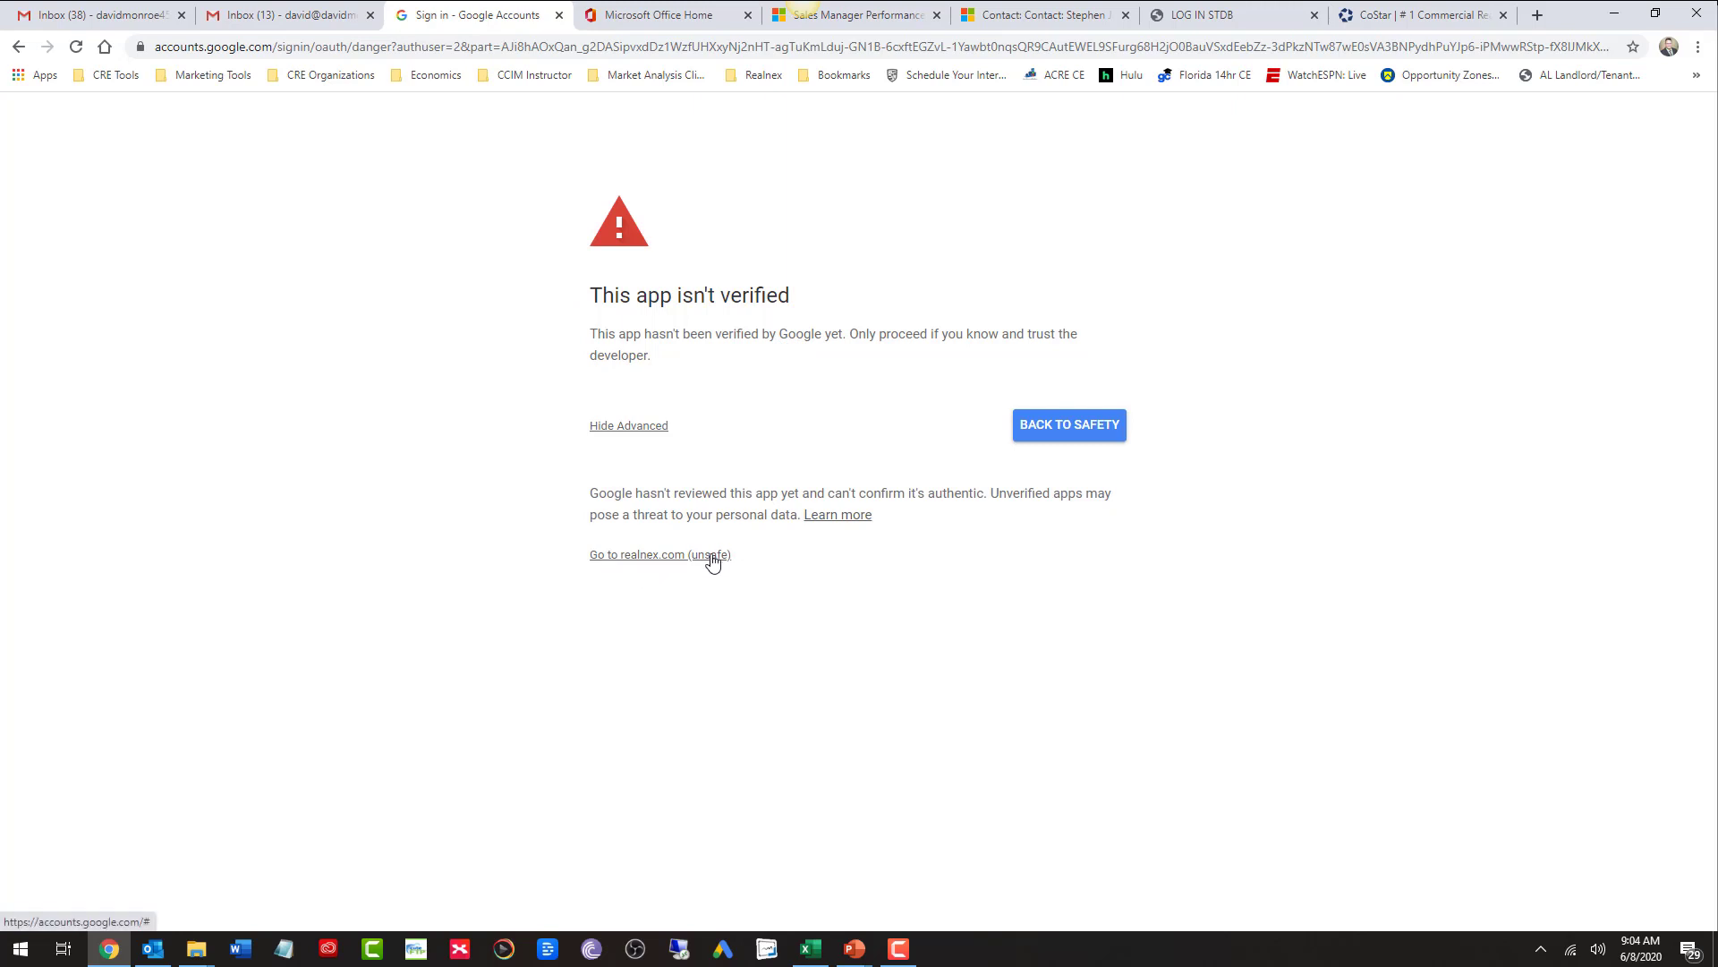
{"action": "left_click", "coordinate": [638, 556]}
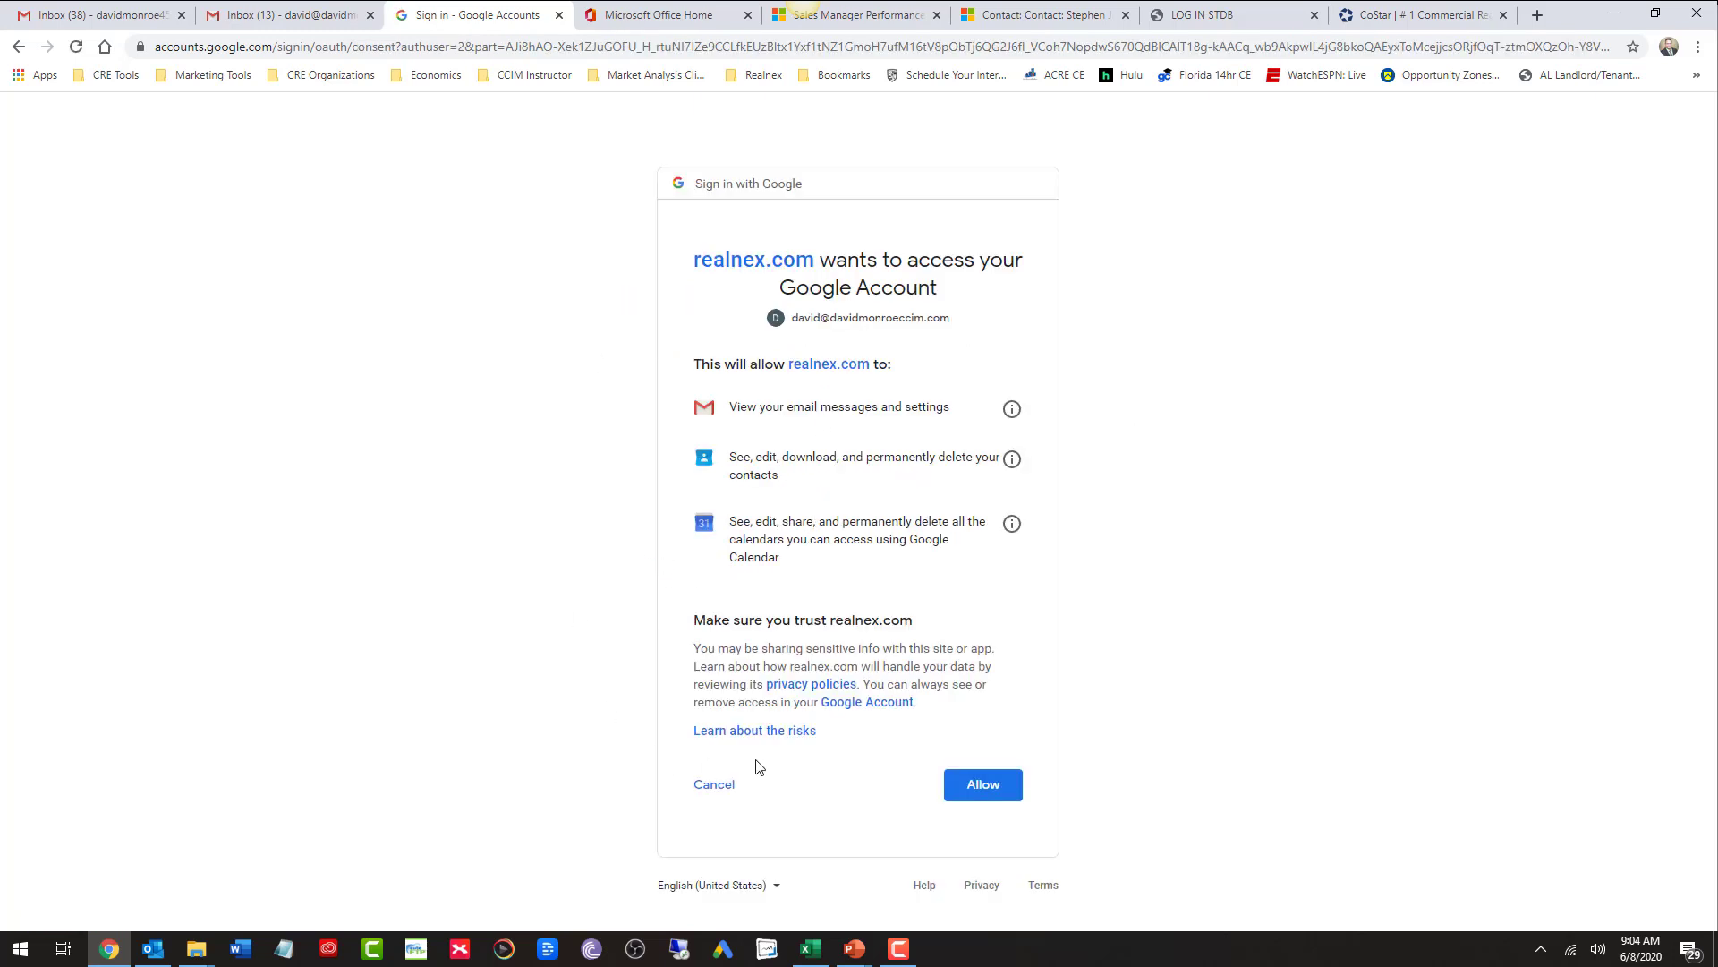
{"action": "left_click", "coordinate": [957, 788]}
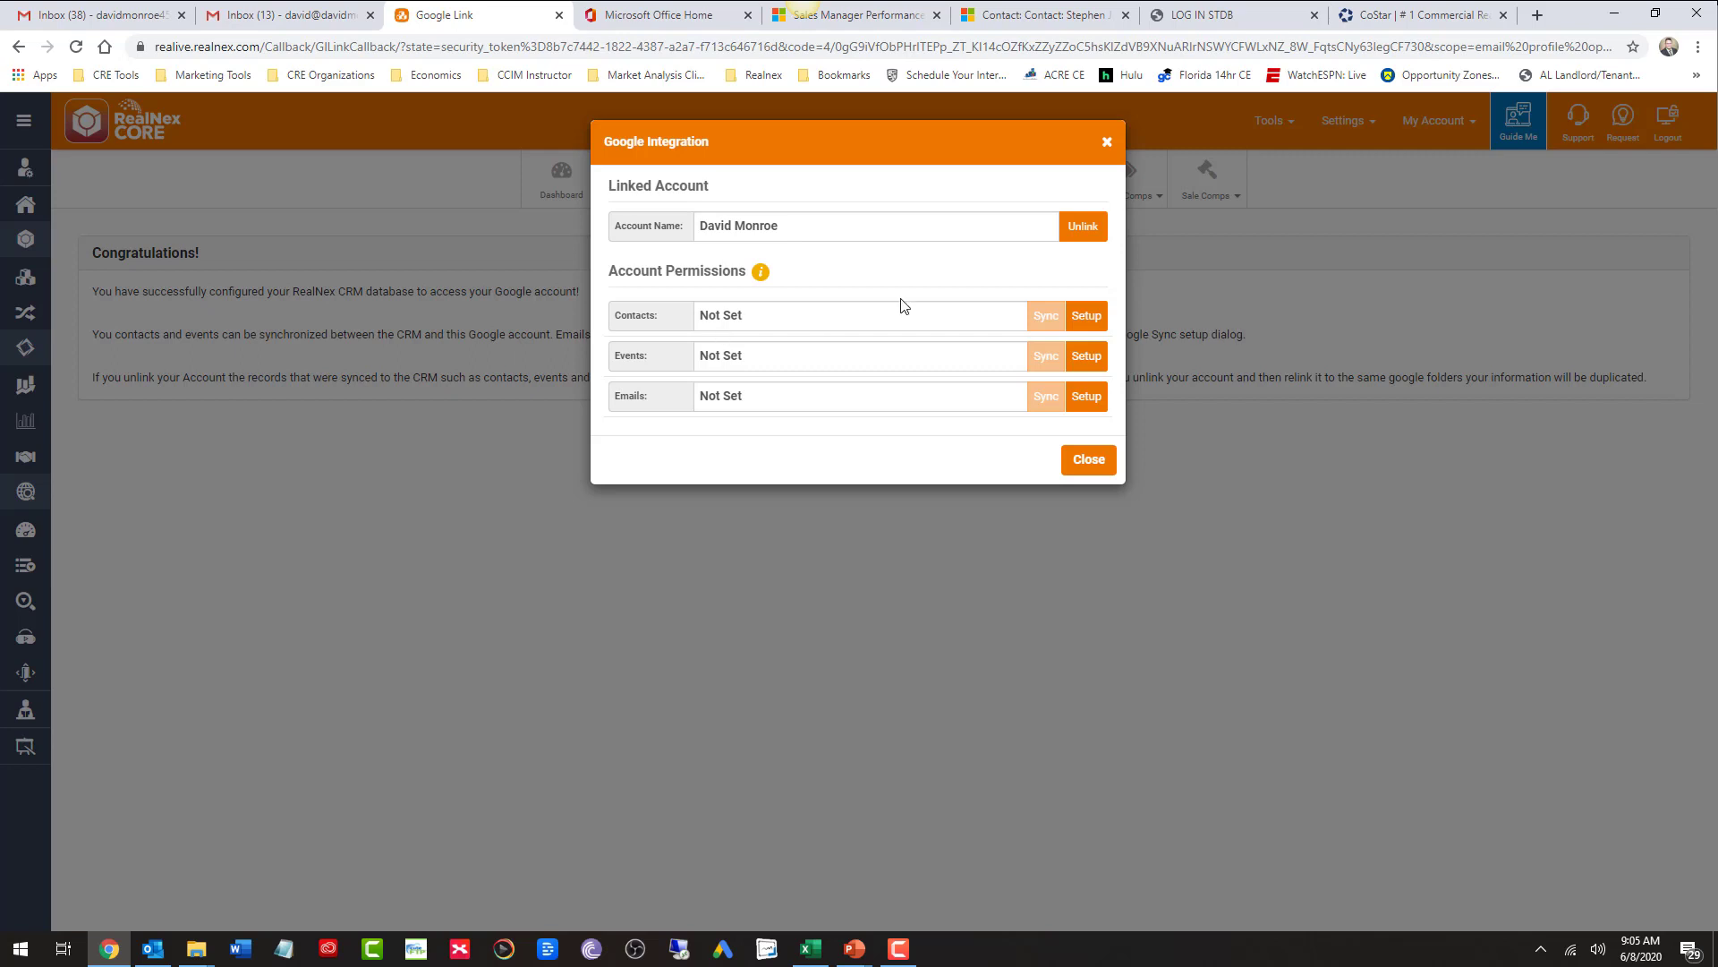
Open the contact sync setup and set its action to Export RealNex contacts to Google.
{"action": "left_click", "coordinate": [1085, 316]}
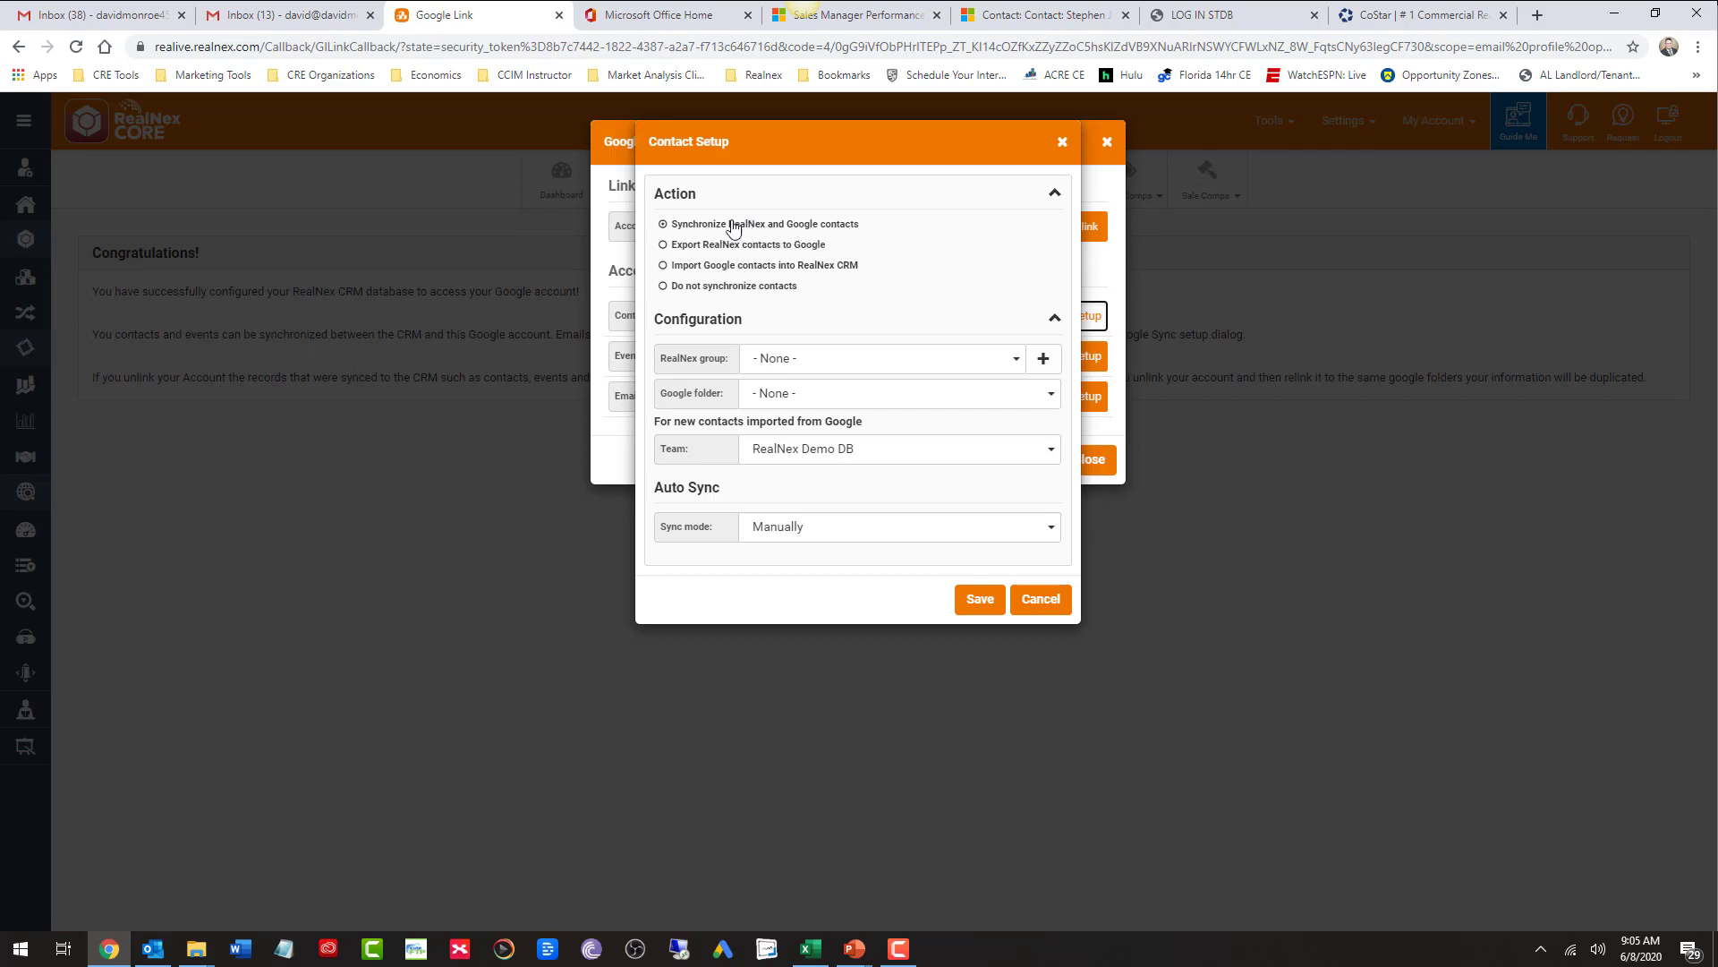
{"action": "left_click", "coordinate": [663, 266]}
{"action": "left_click", "coordinate": [663, 286]}
{"action": "left_click", "coordinate": [663, 246]}
{"action": "left_click", "coordinate": [1017, 363]}
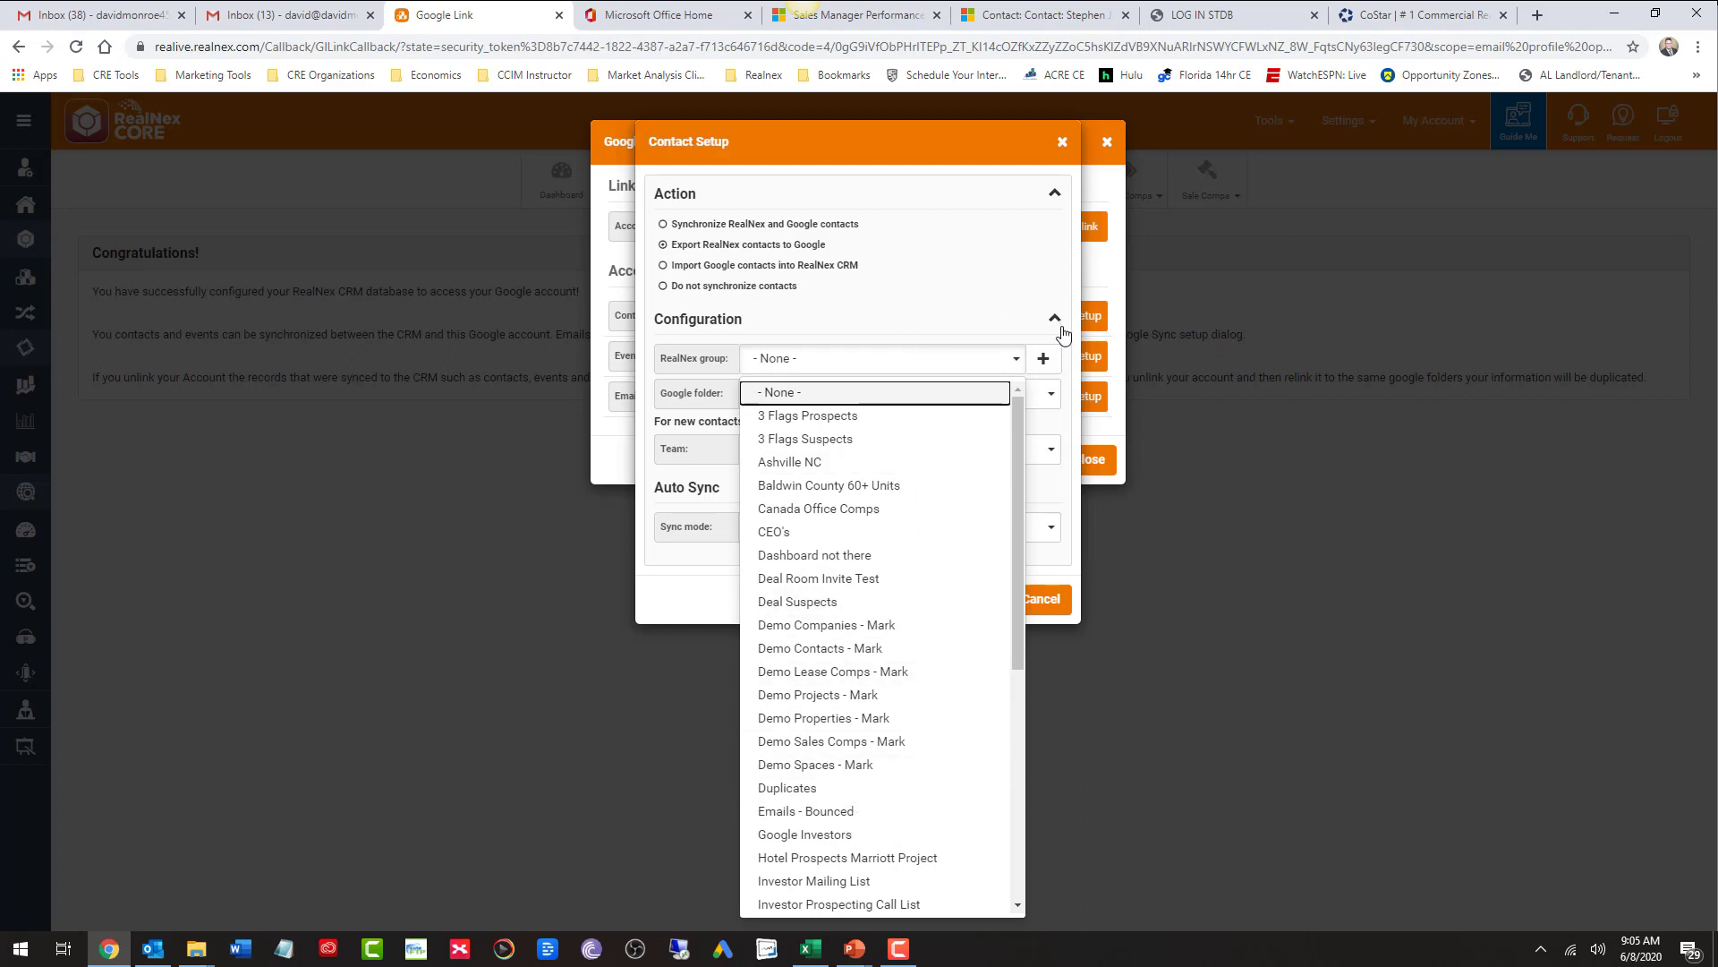
{"action": "left_click", "coordinate": [1044, 358]}
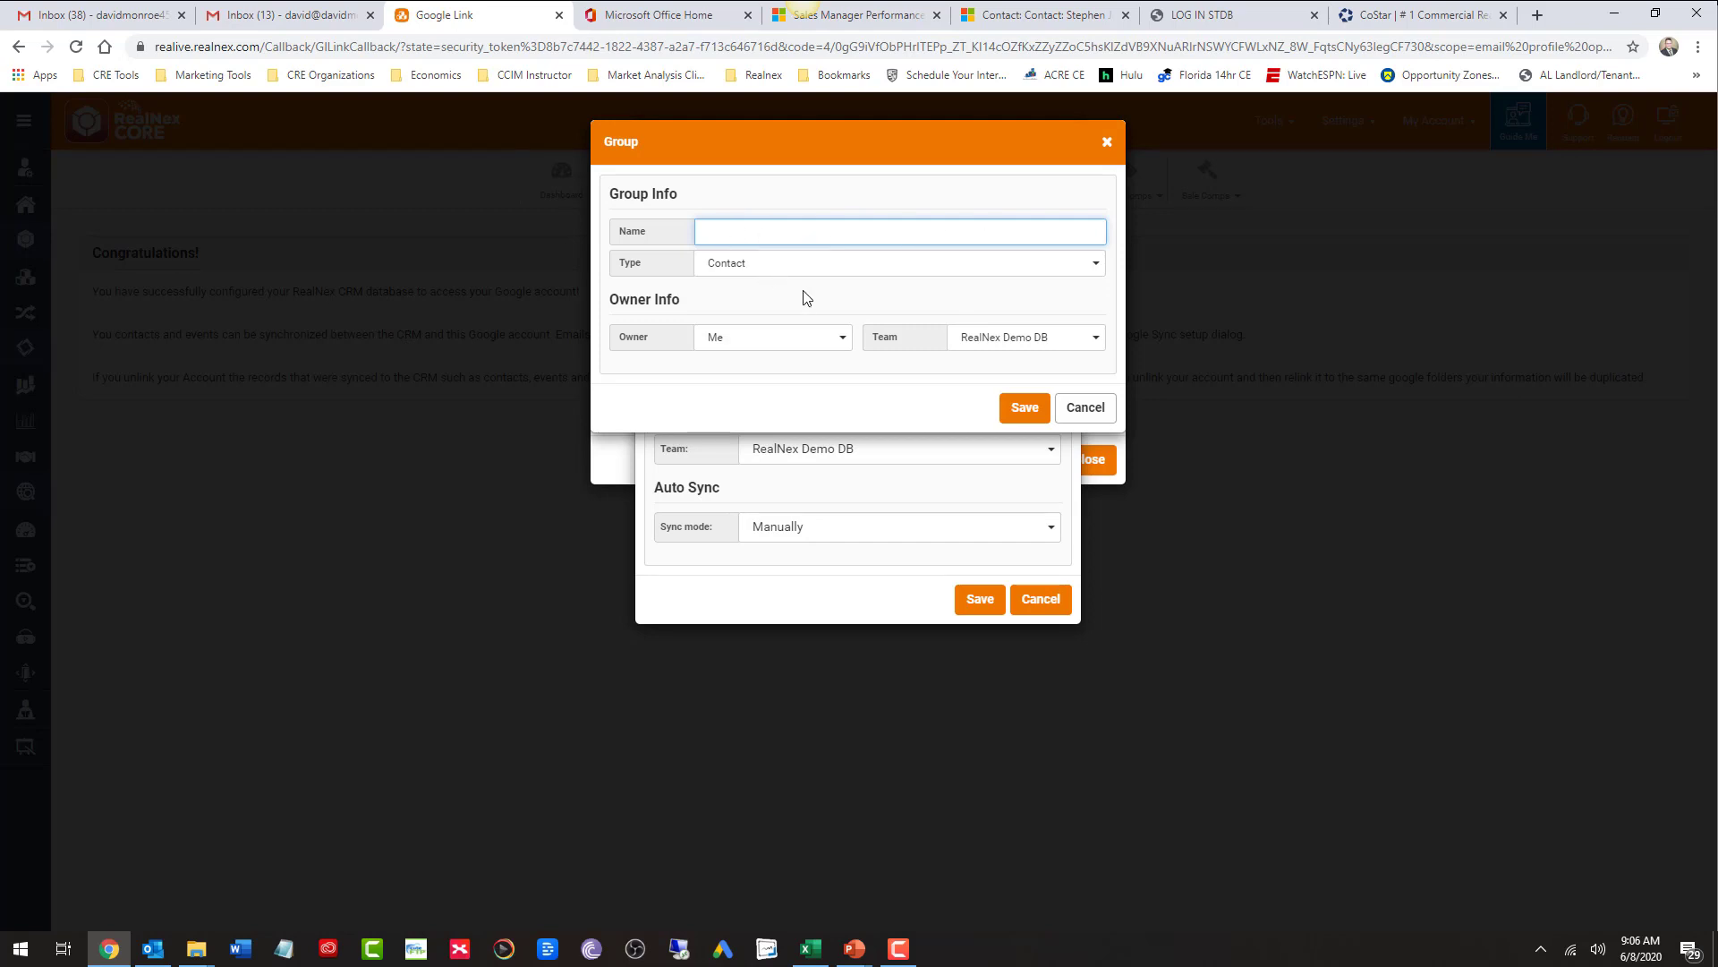
{"action": "left_click", "coordinate": [1084, 418]}
{"action": "left_click", "coordinate": [824, 395]}
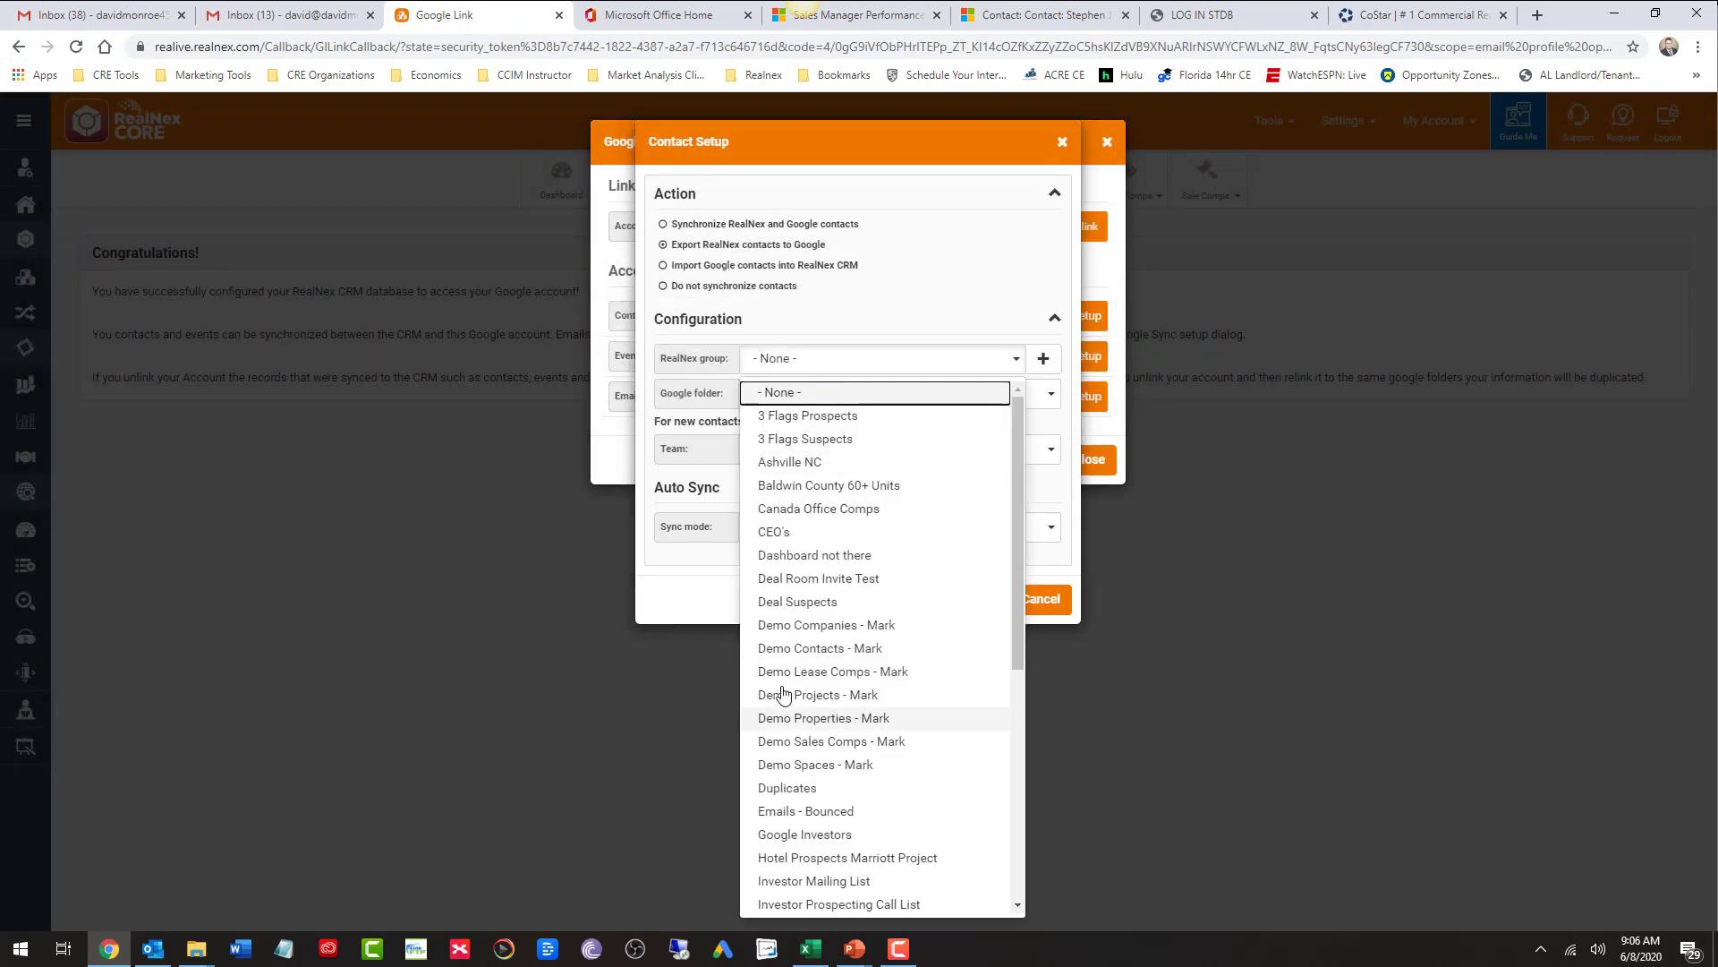
{"action": "left_click", "coordinate": [927, 329]}
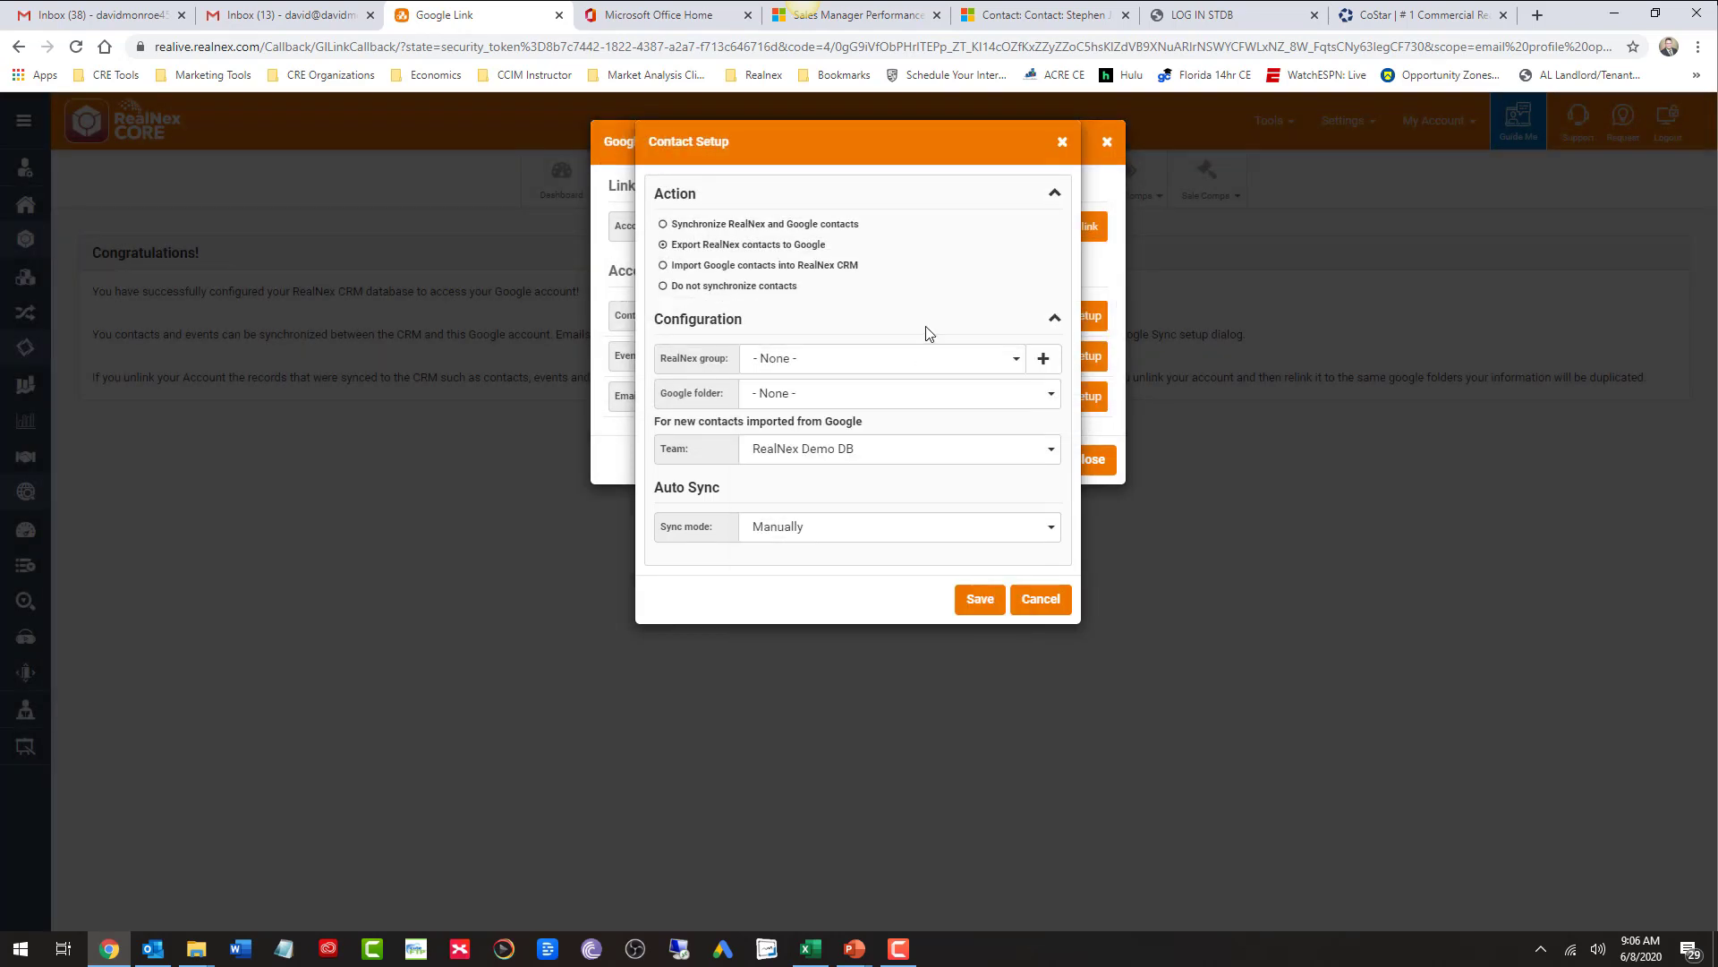
Set the Google folder to System Group: My Contacts and the team for imported contacts to the account holder's private team.
{"action": "left_click", "coordinate": [836, 400]}
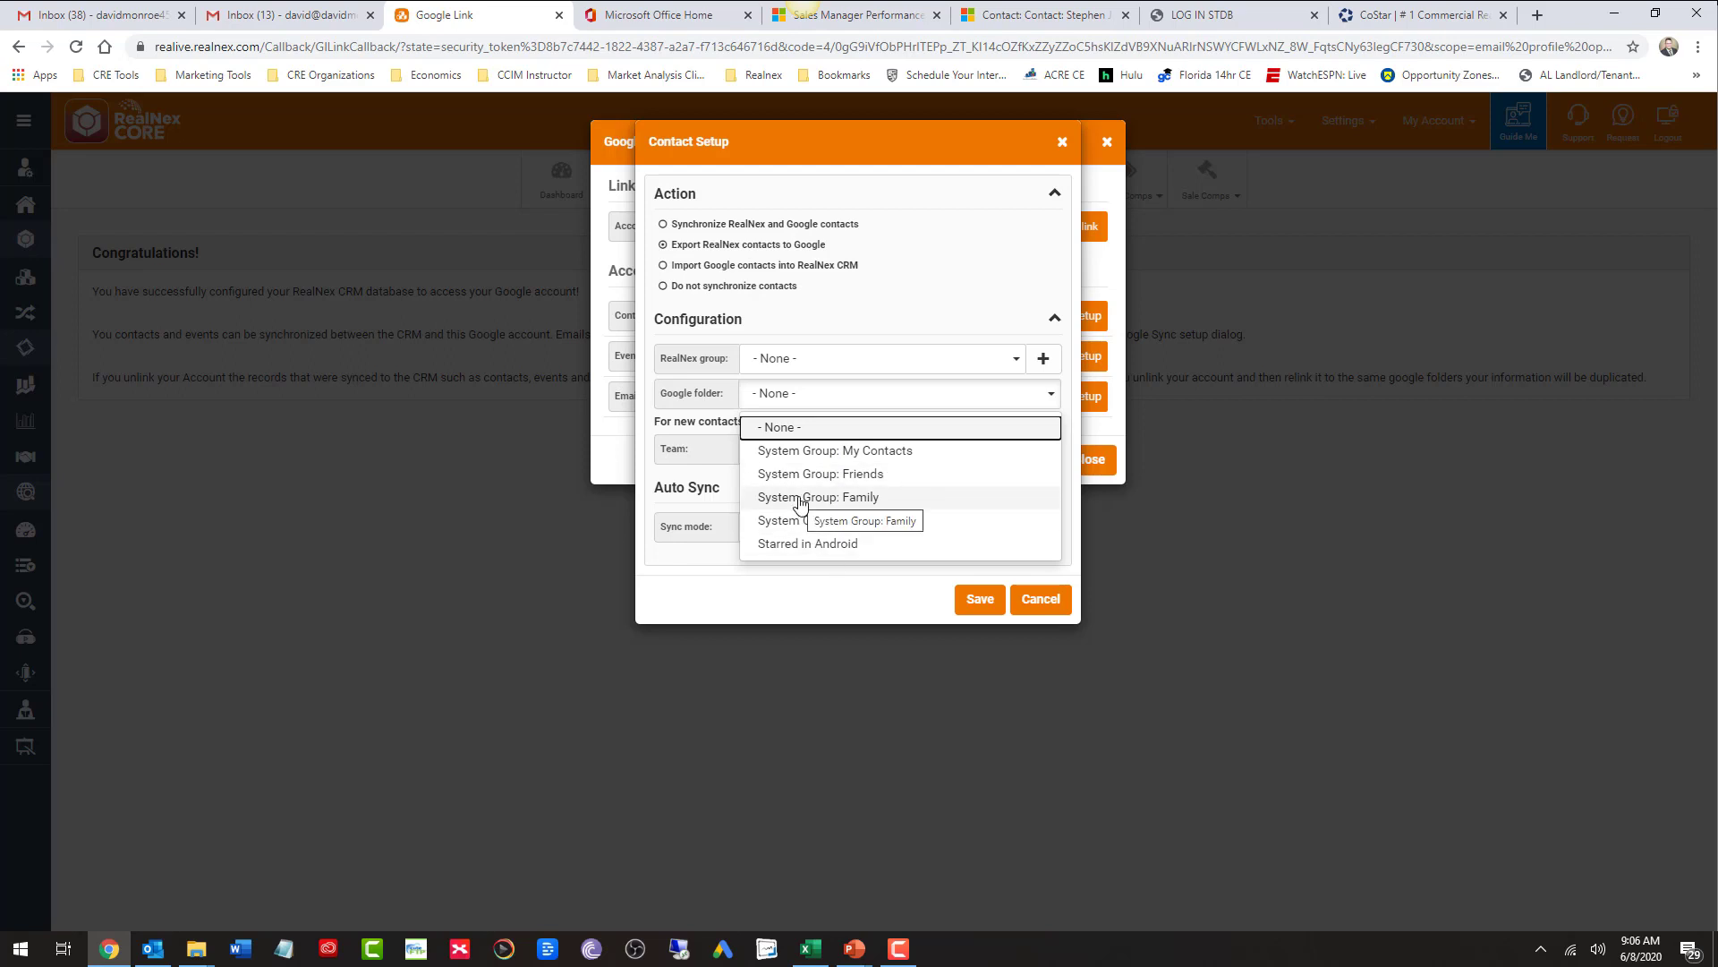
{"action": "left_click", "coordinate": [837, 453]}
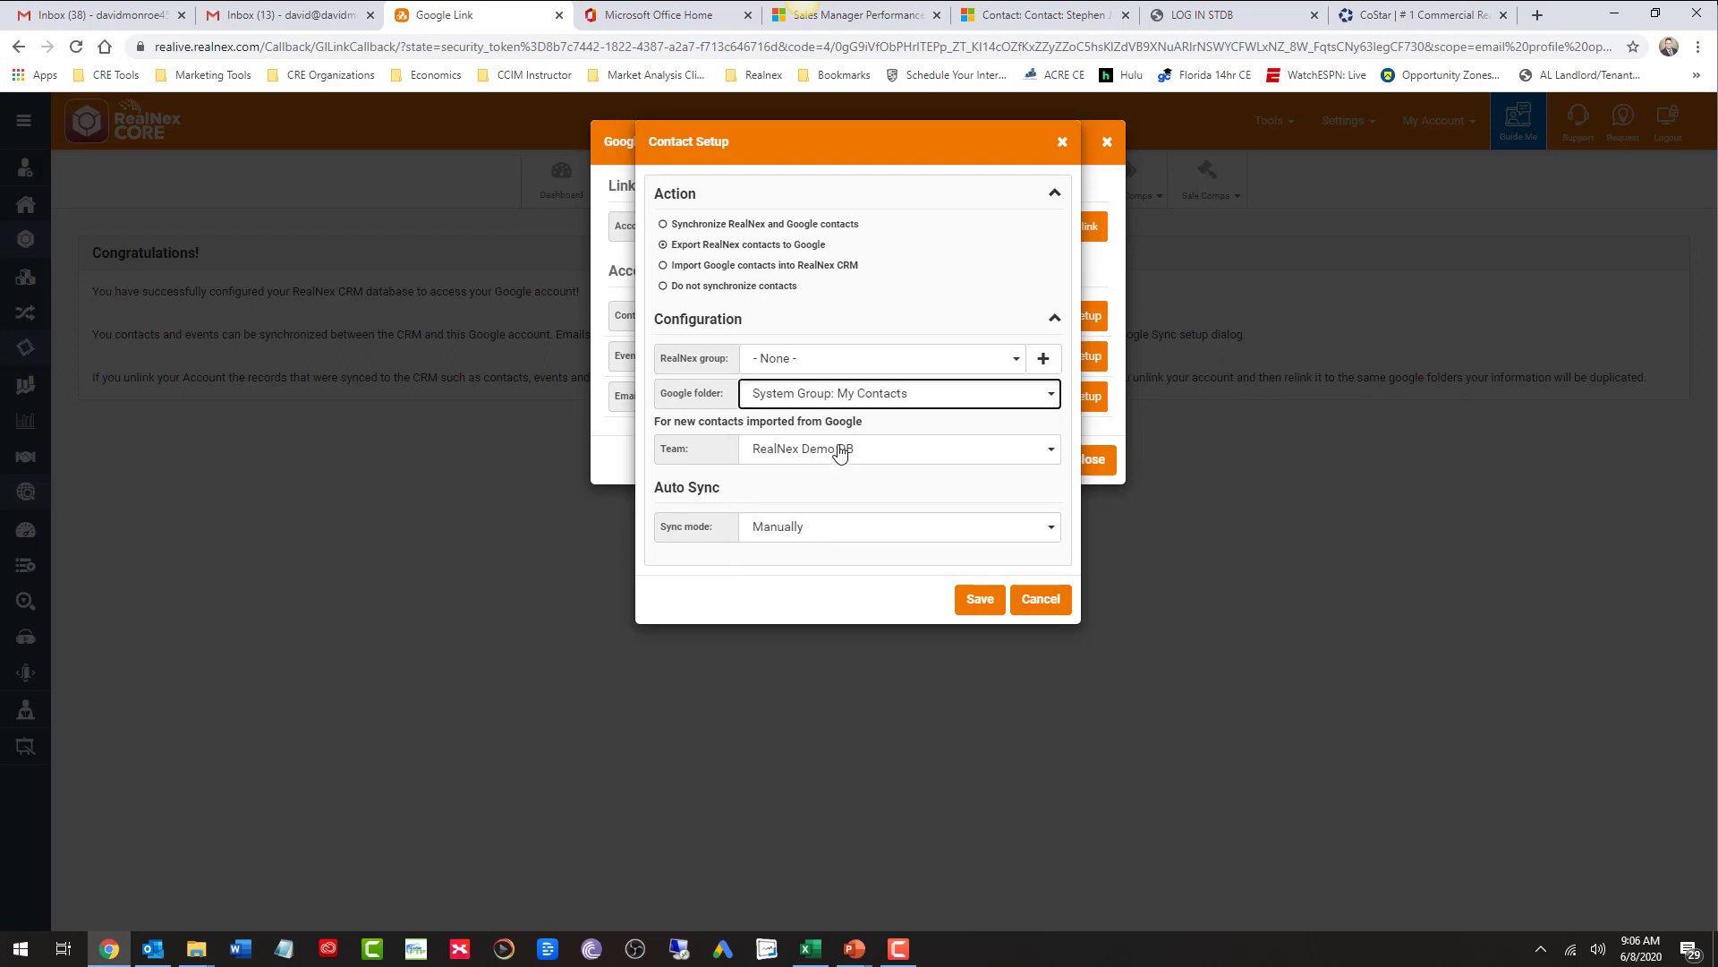
{"action": "left_click", "coordinate": [838, 455]}
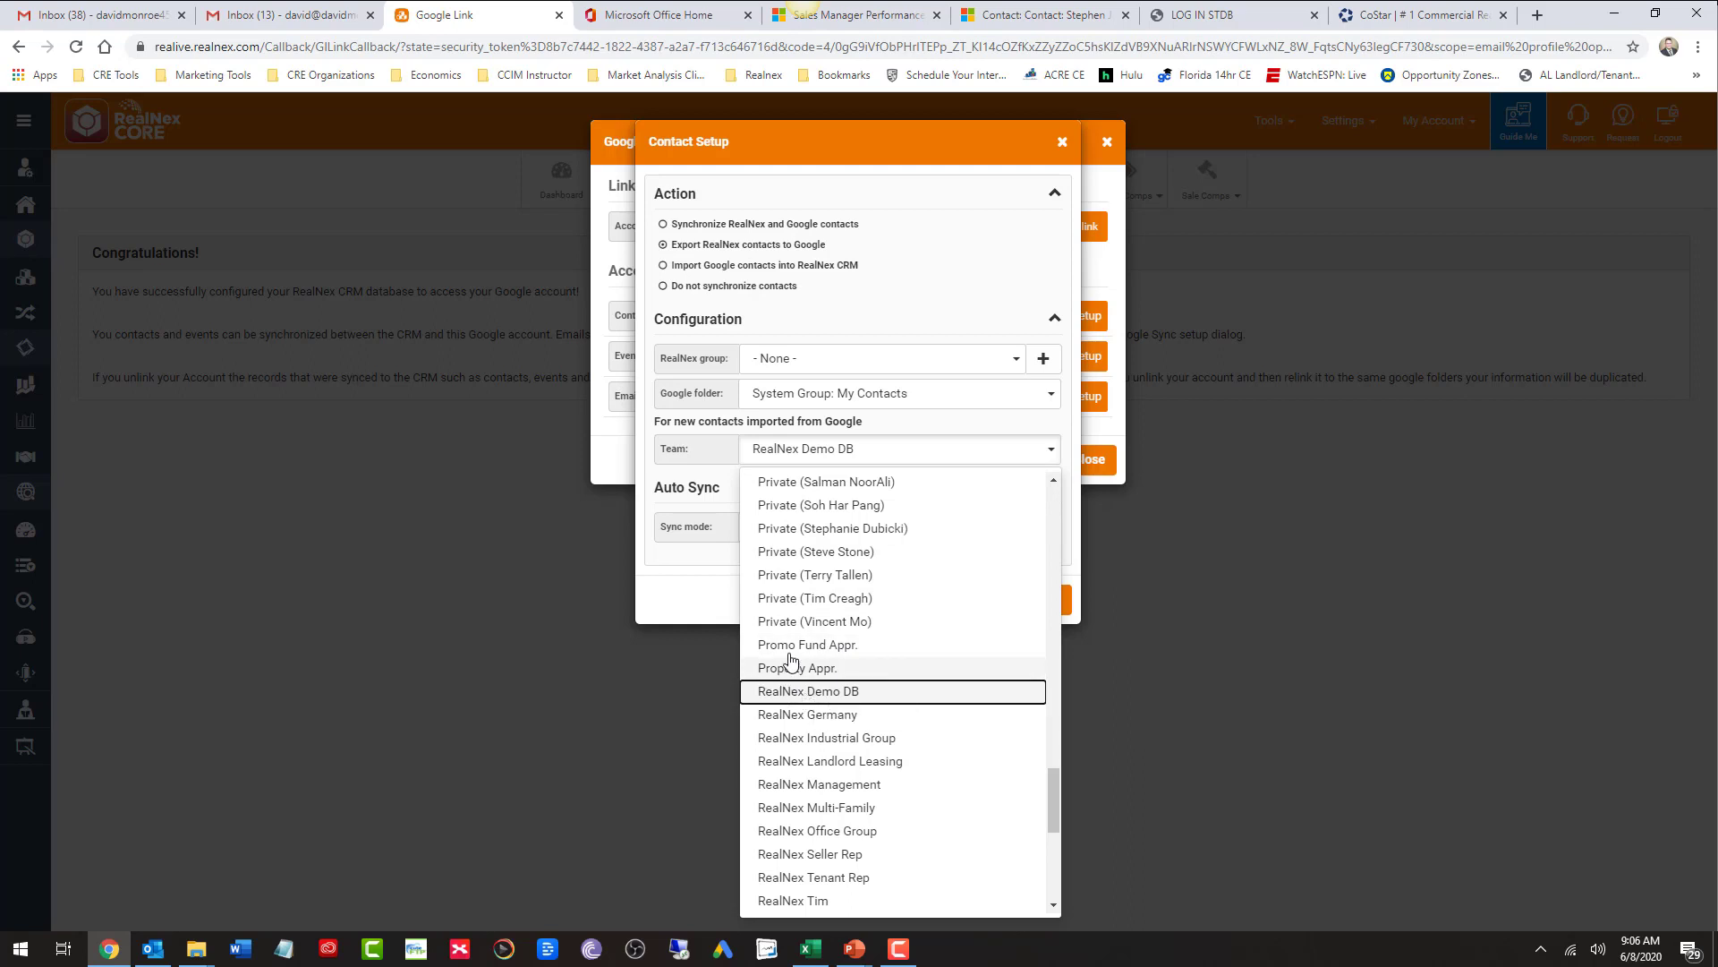
{"action": "scroll", "coordinate": [801, 616], "scroll_direction": "up", "scroll_amount": 20}
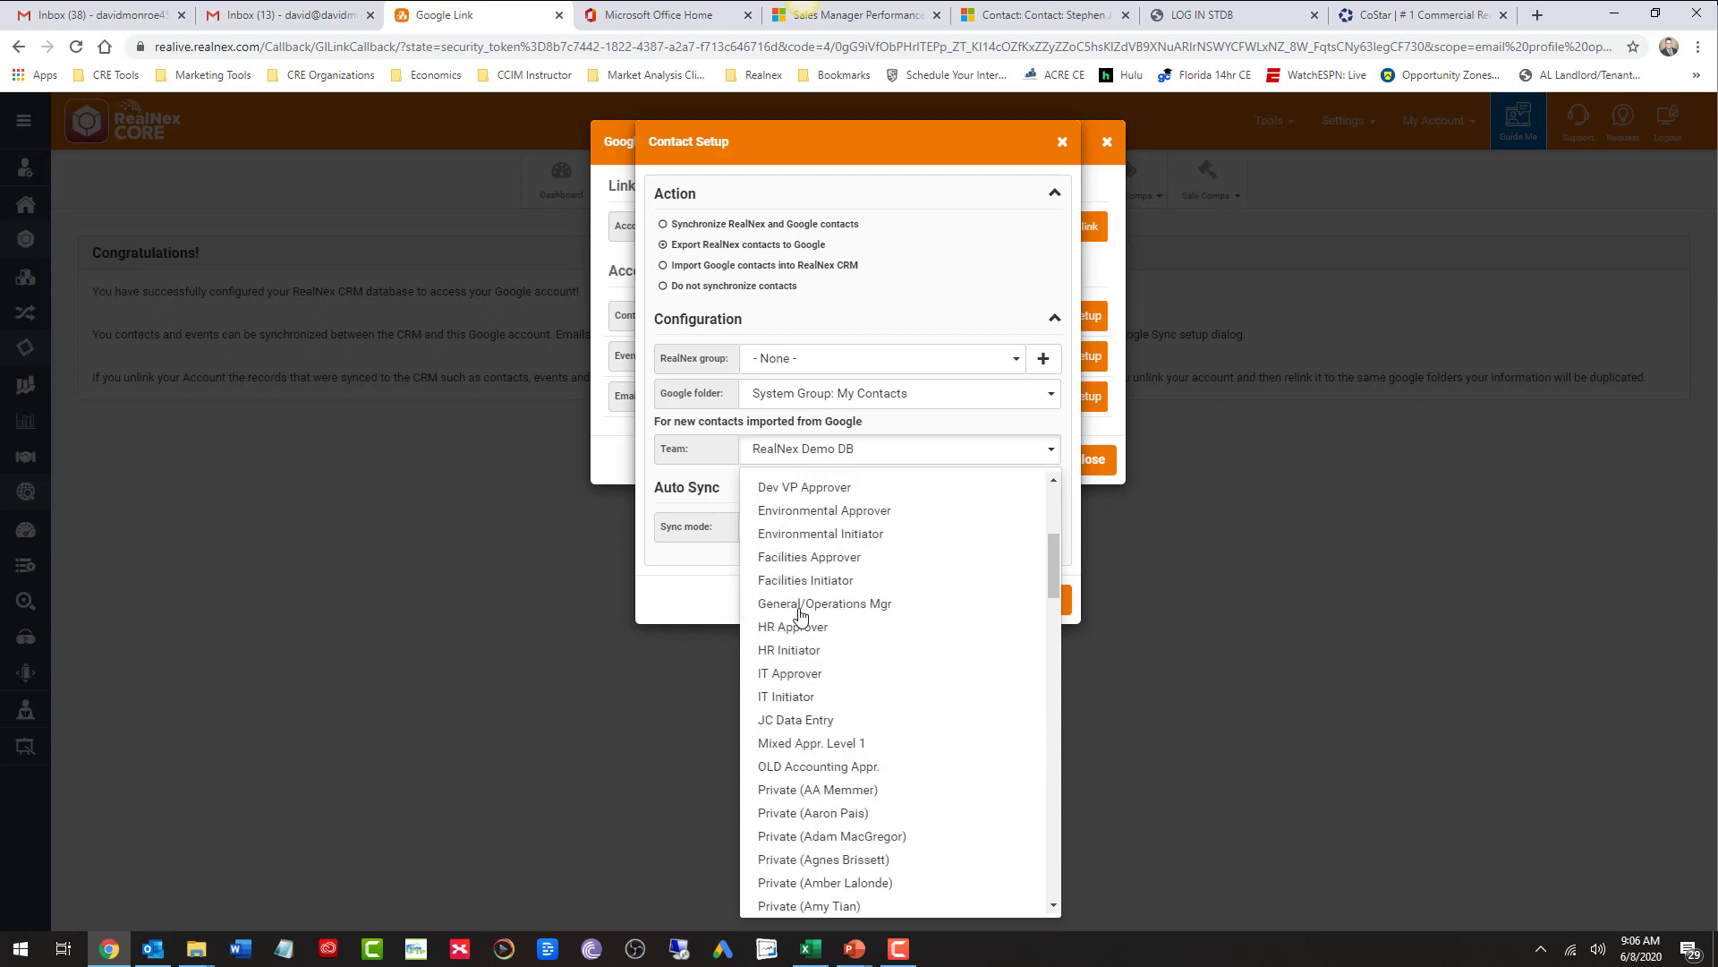
{"action": "left_click", "coordinate": [790, 482]}
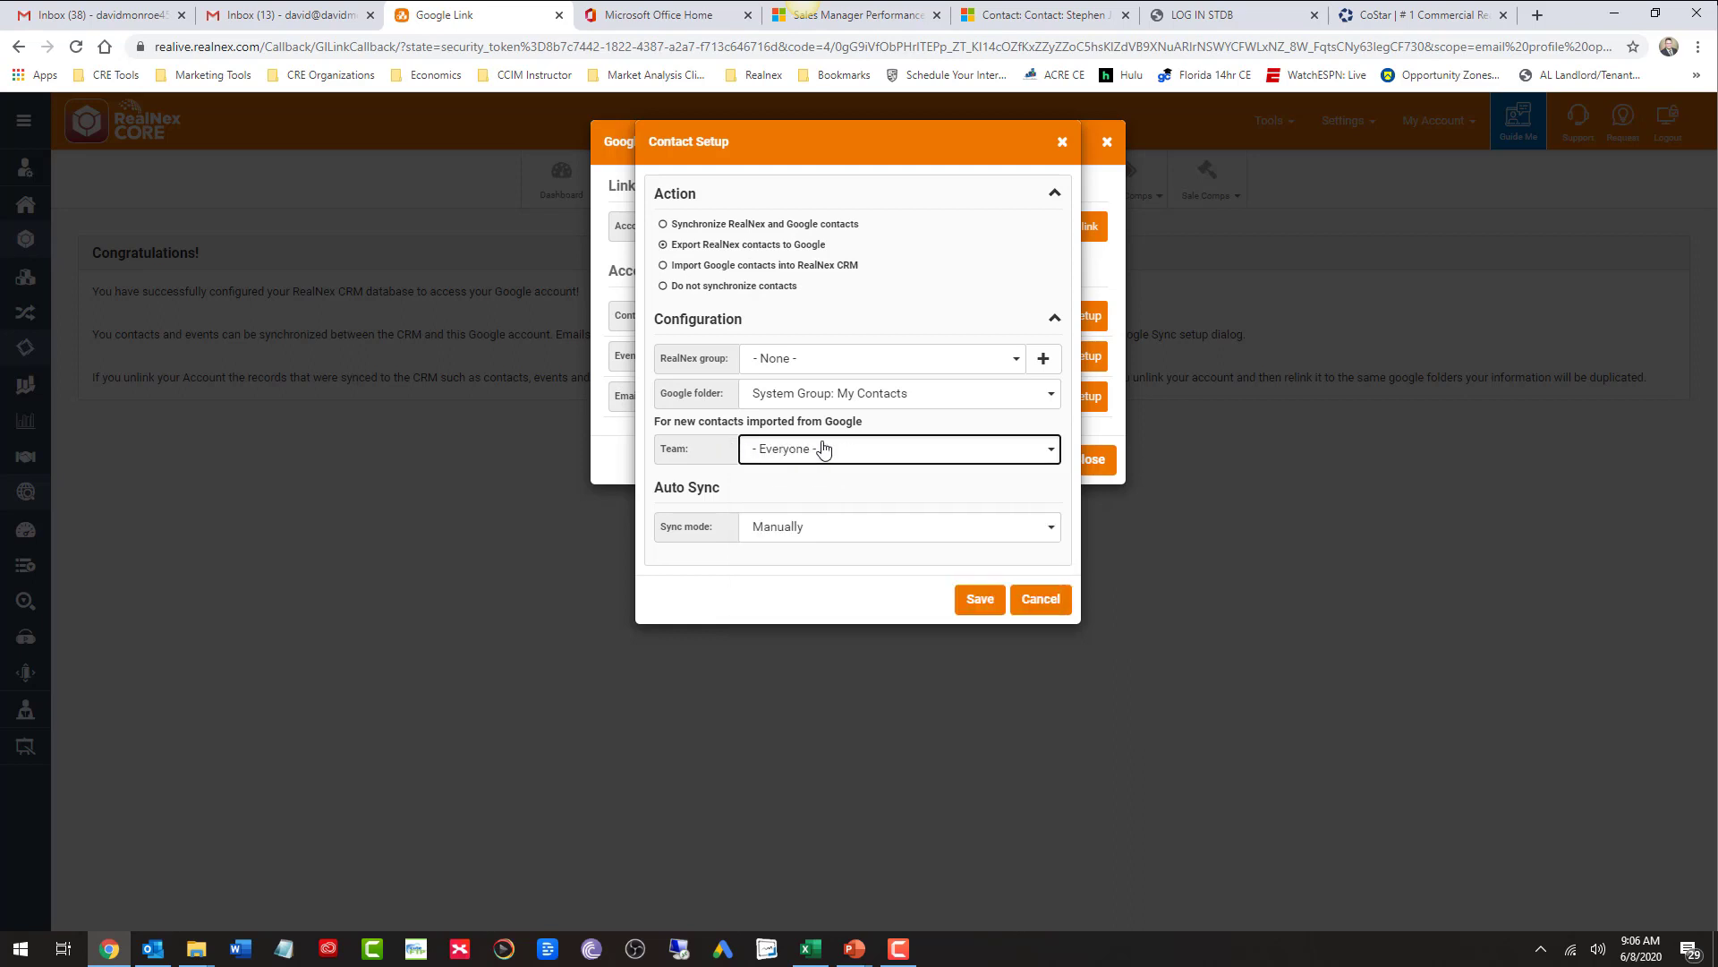
{"action": "left_click", "coordinate": [826, 460]}
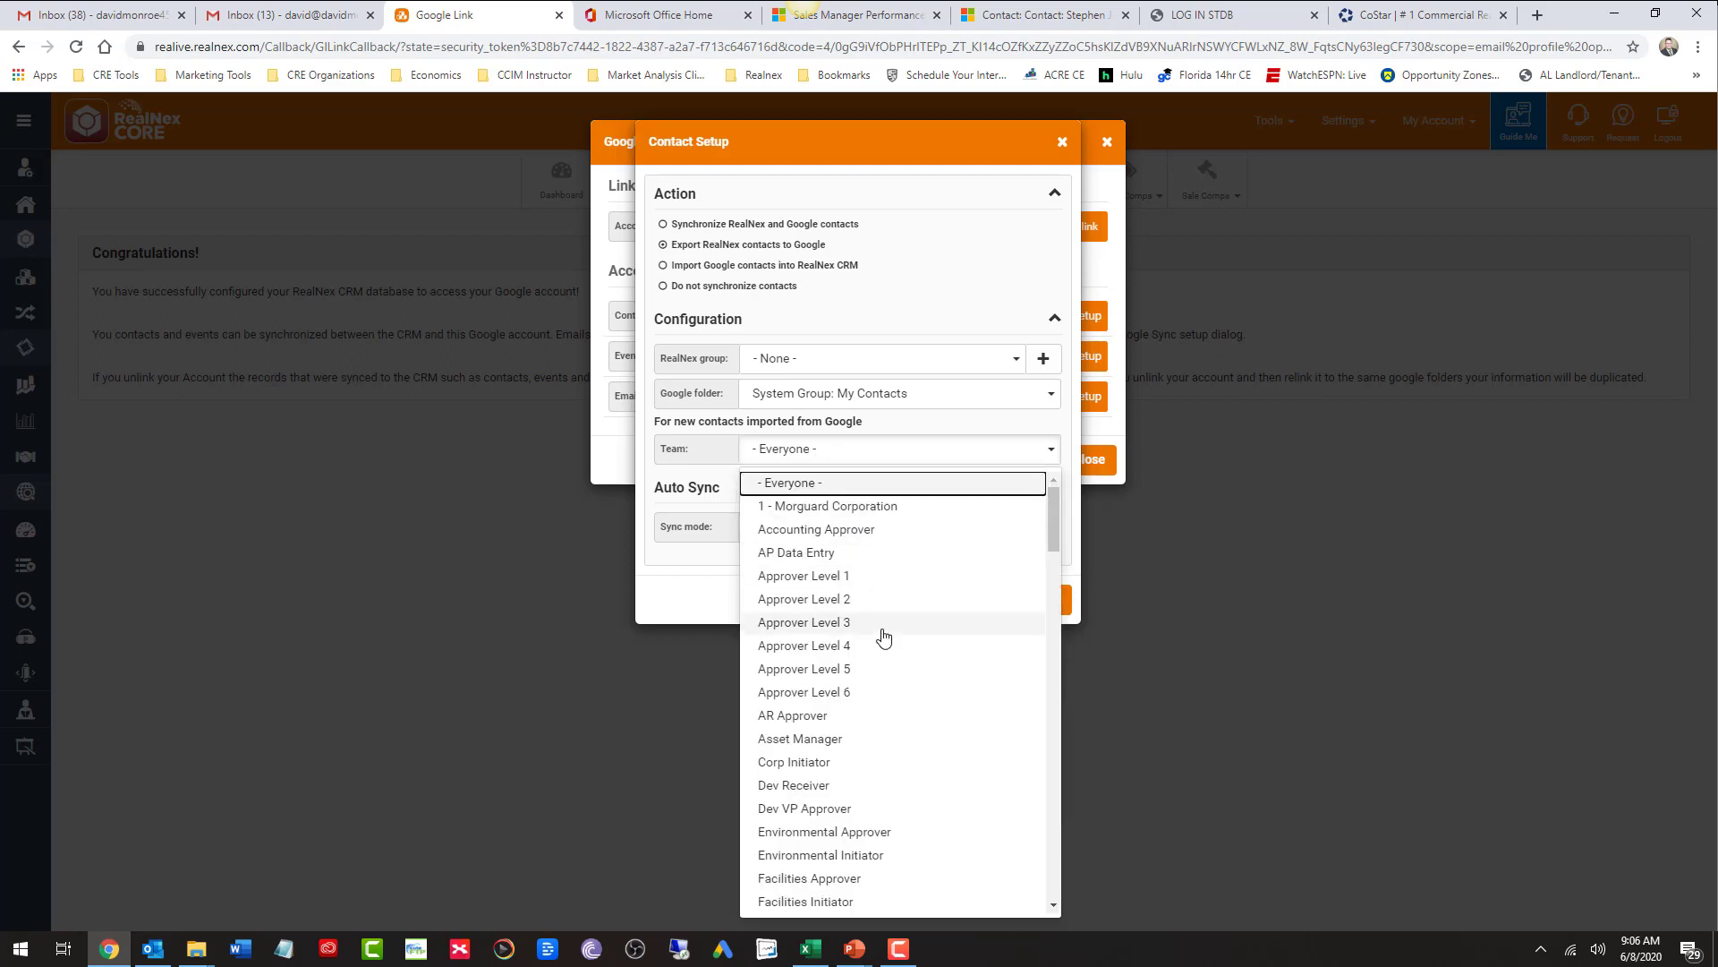
{"action": "scroll", "coordinate": [882, 635], "scroll_direction": "down", "scroll_amount": 12}
{"action": "scroll", "coordinate": [956, 667], "scroll_direction": "down", "scroll_amount": 5}
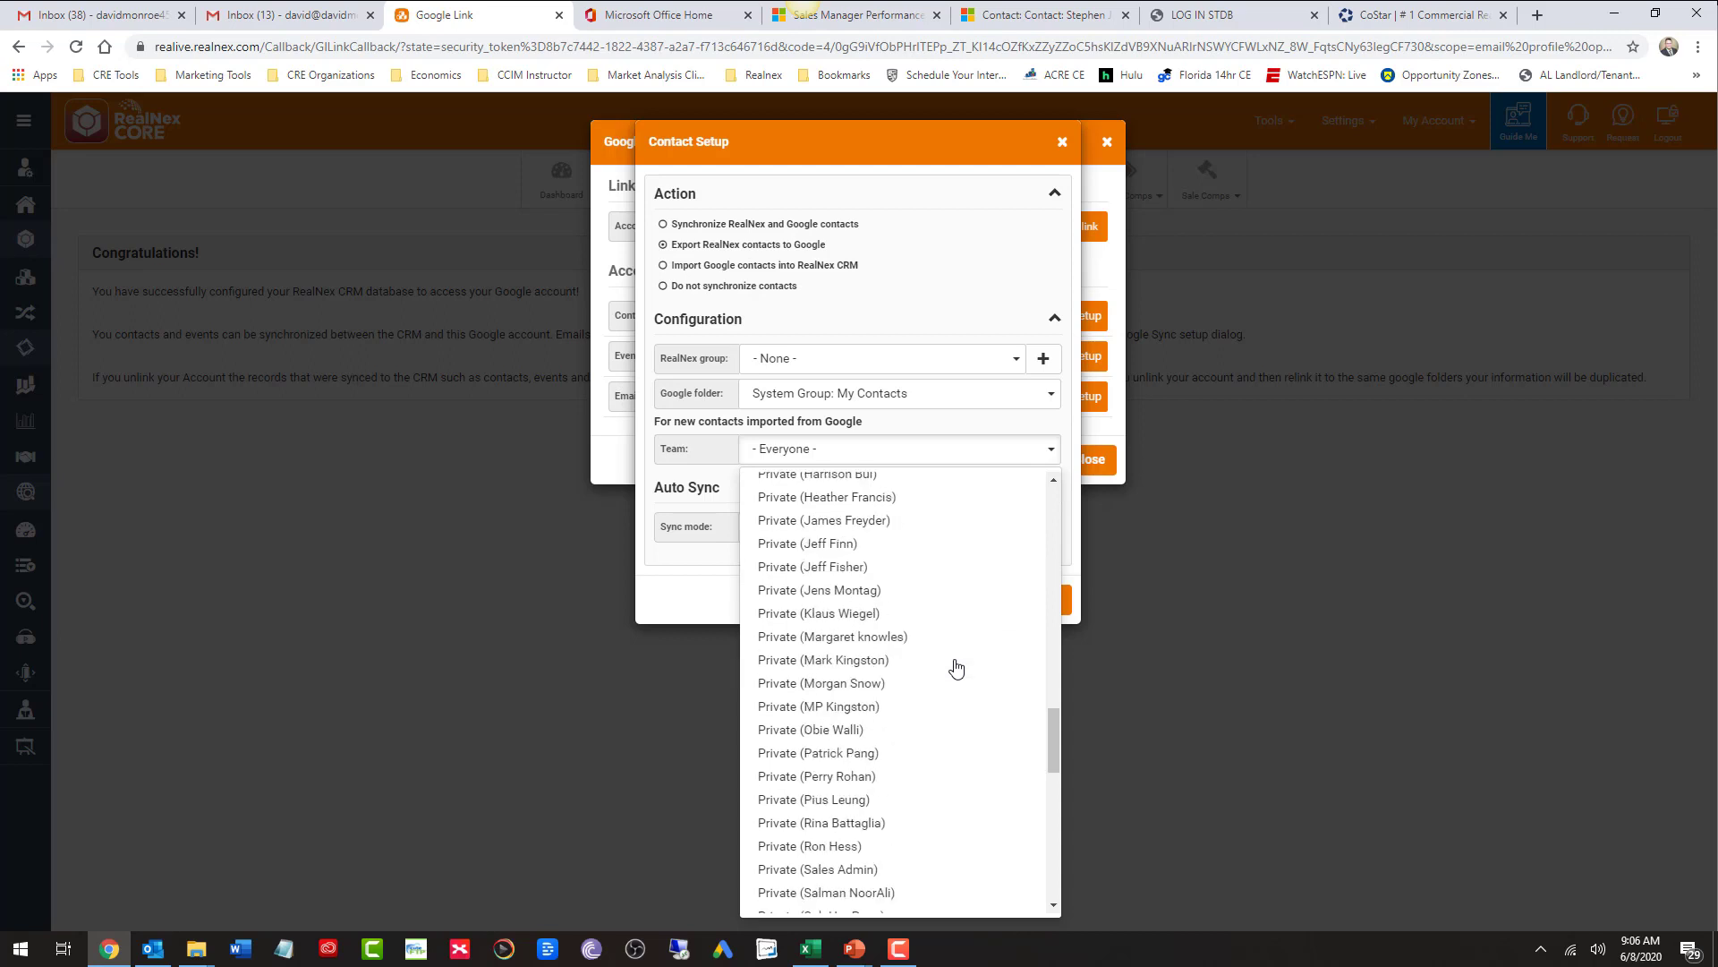
{"action": "scroll", "coordinate": [956, 667], "scroll_direction": "up", "scroll_amount": 5}
{"action": "left_click", "coordinate": [818, 643]}
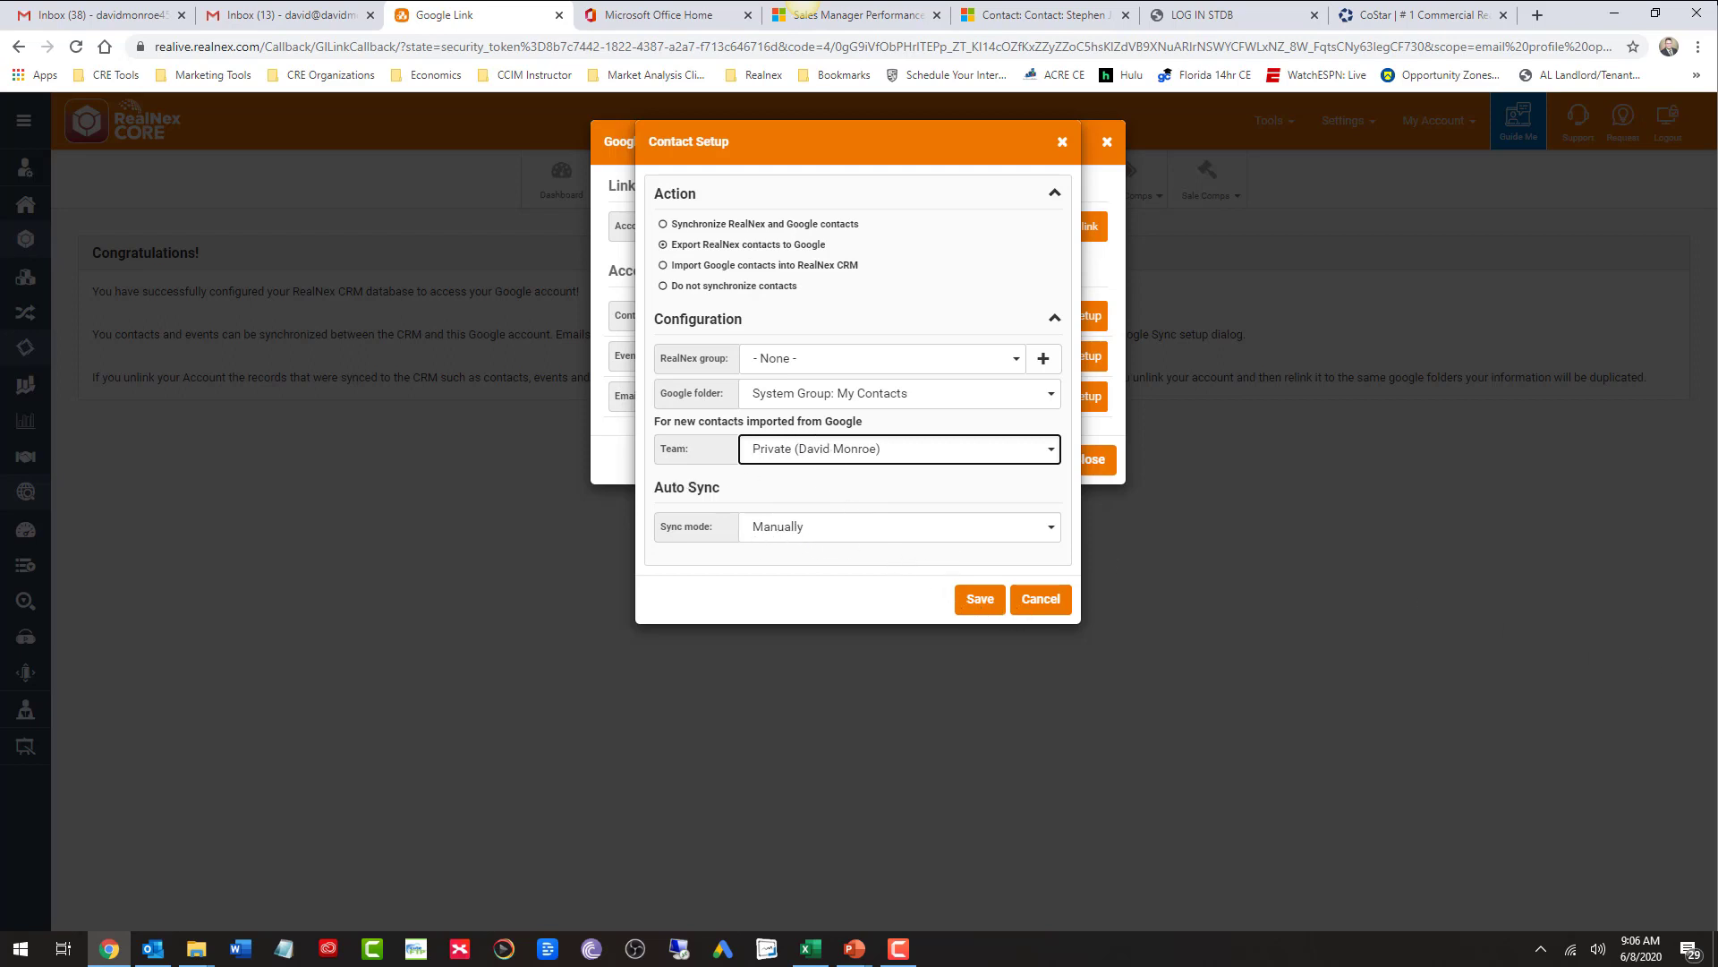
{"action": "left_click", "coordinate": [804, 2]}
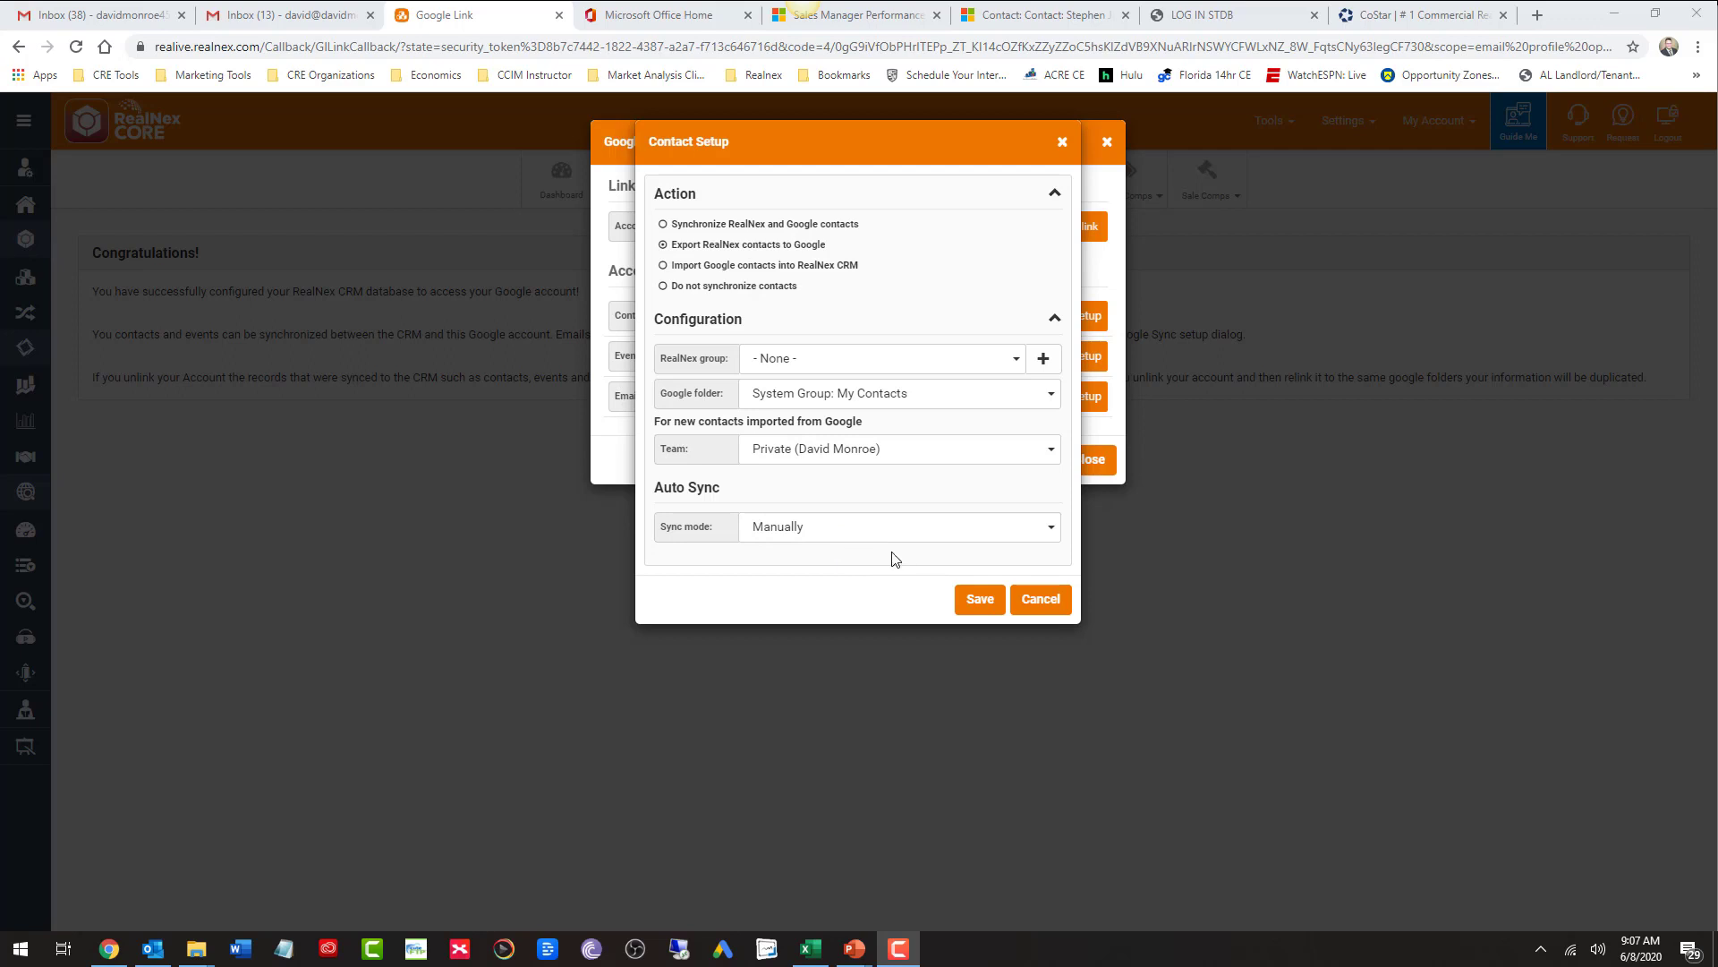
Set the RealNex group to Duplicates and save the contact setup.
{"action": "left_click", "coordinate": [980, 600]}
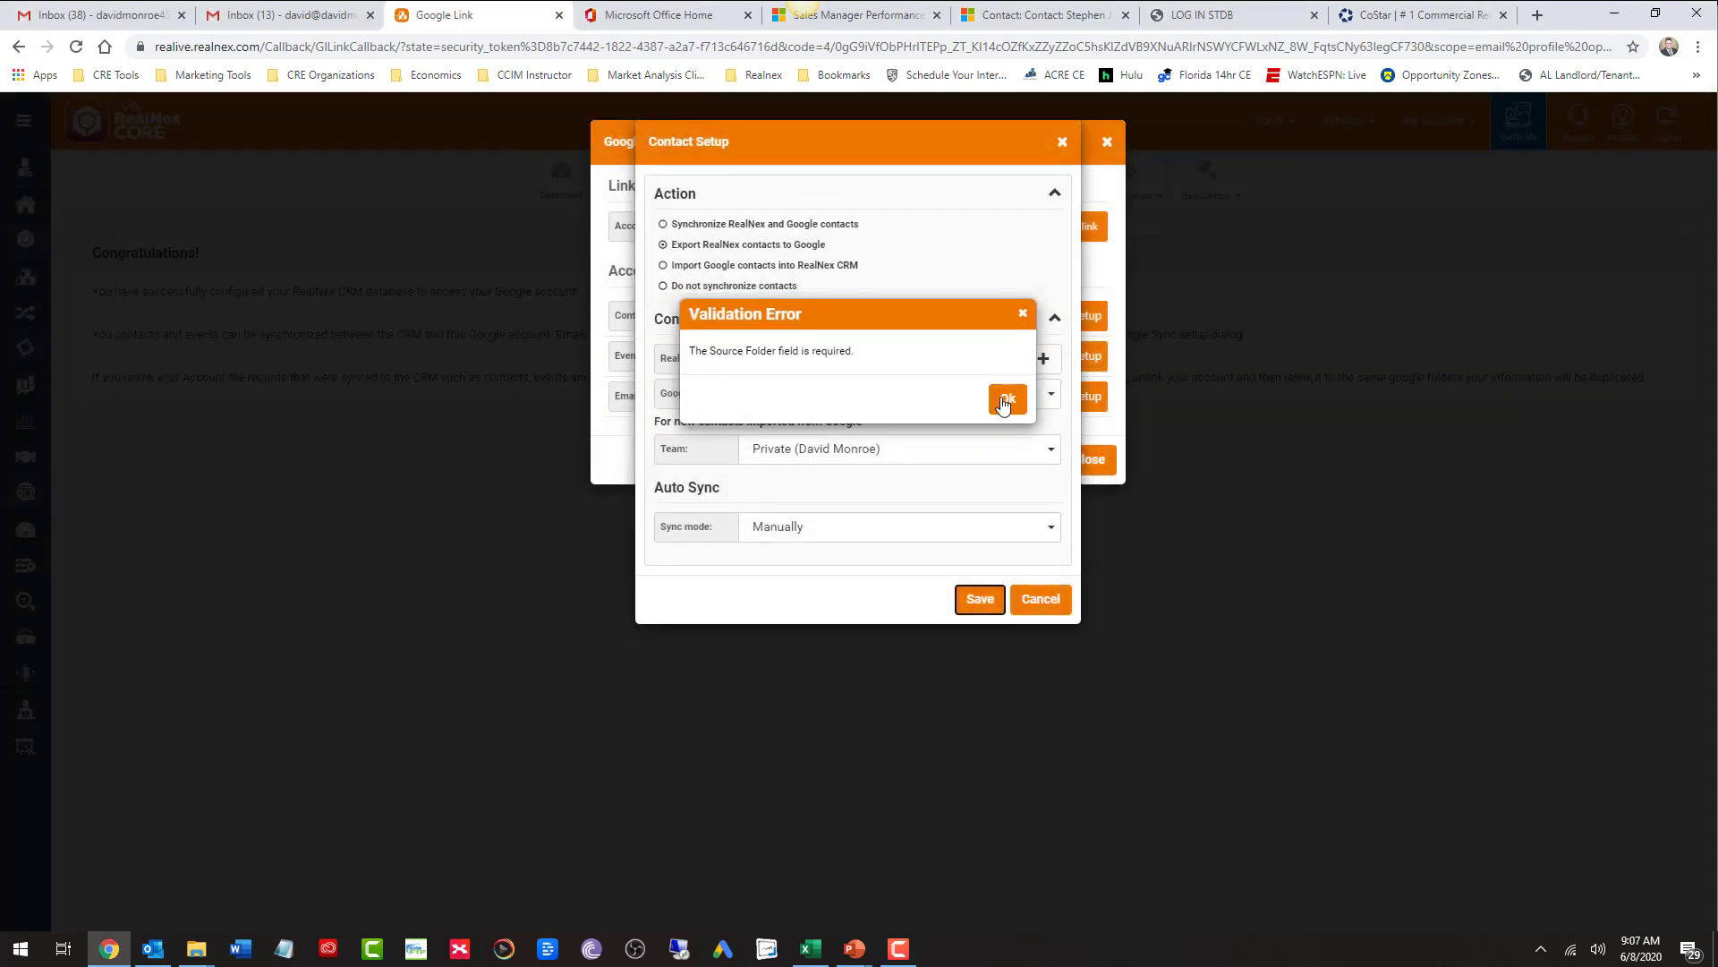
{"action": "left_click", "coordinate": [995, 399]}
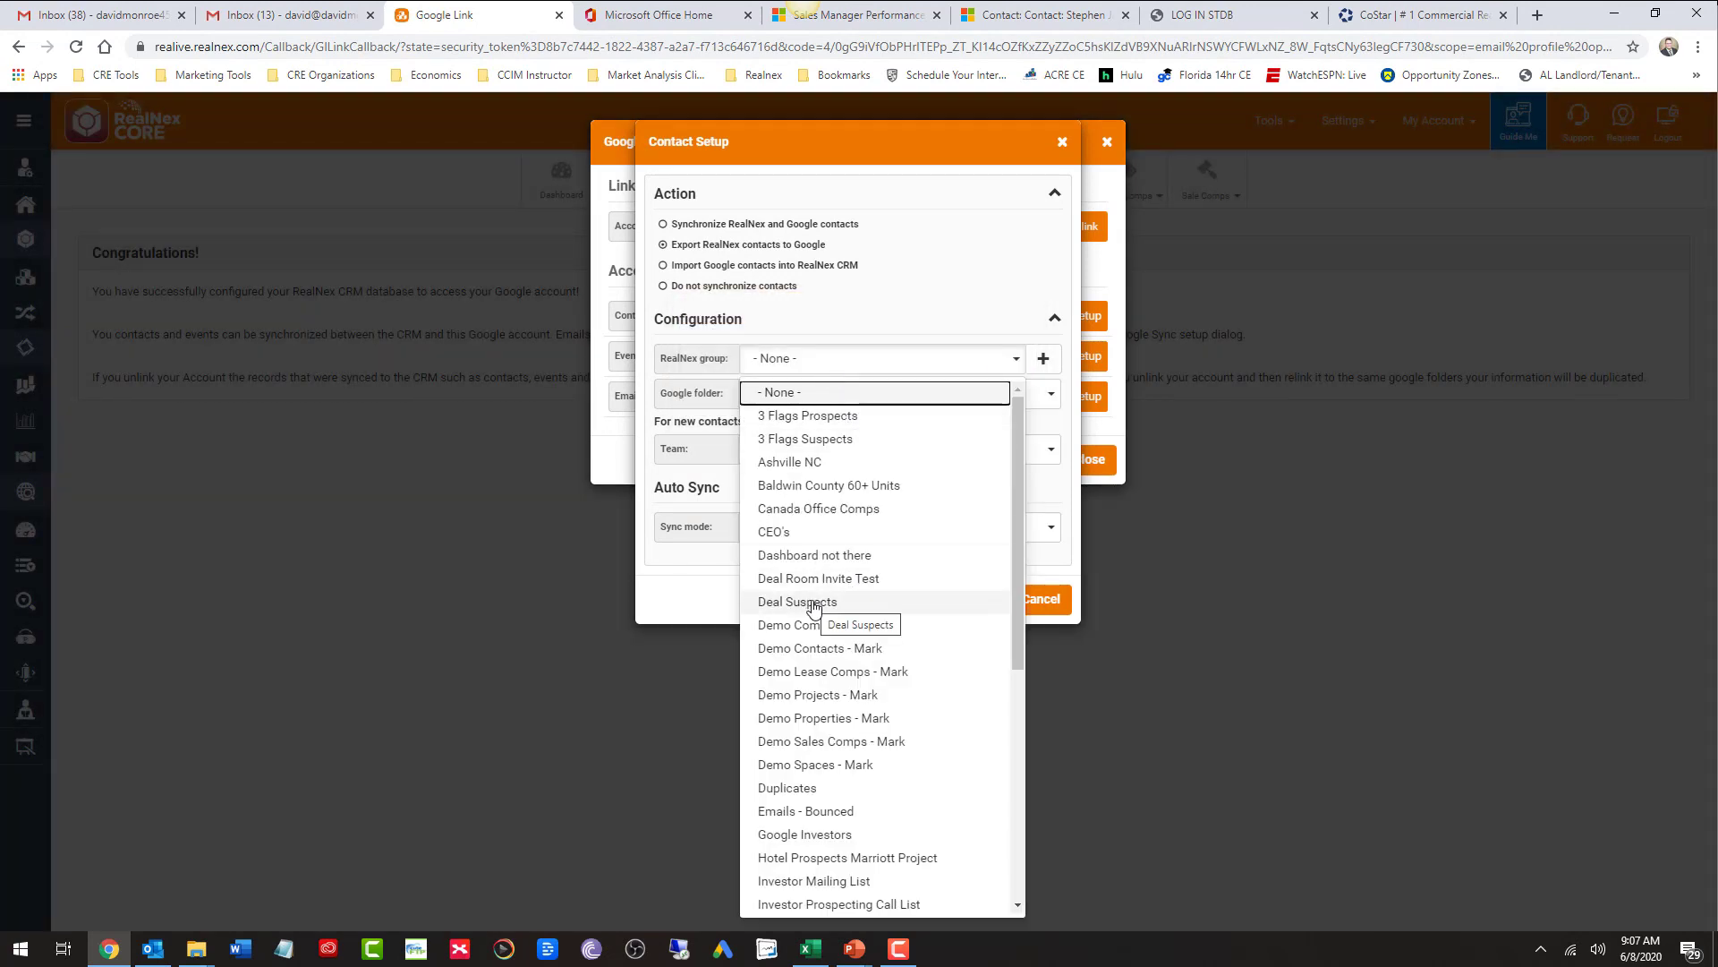
{"action": "left_click", "coordinate": [797, 788]}
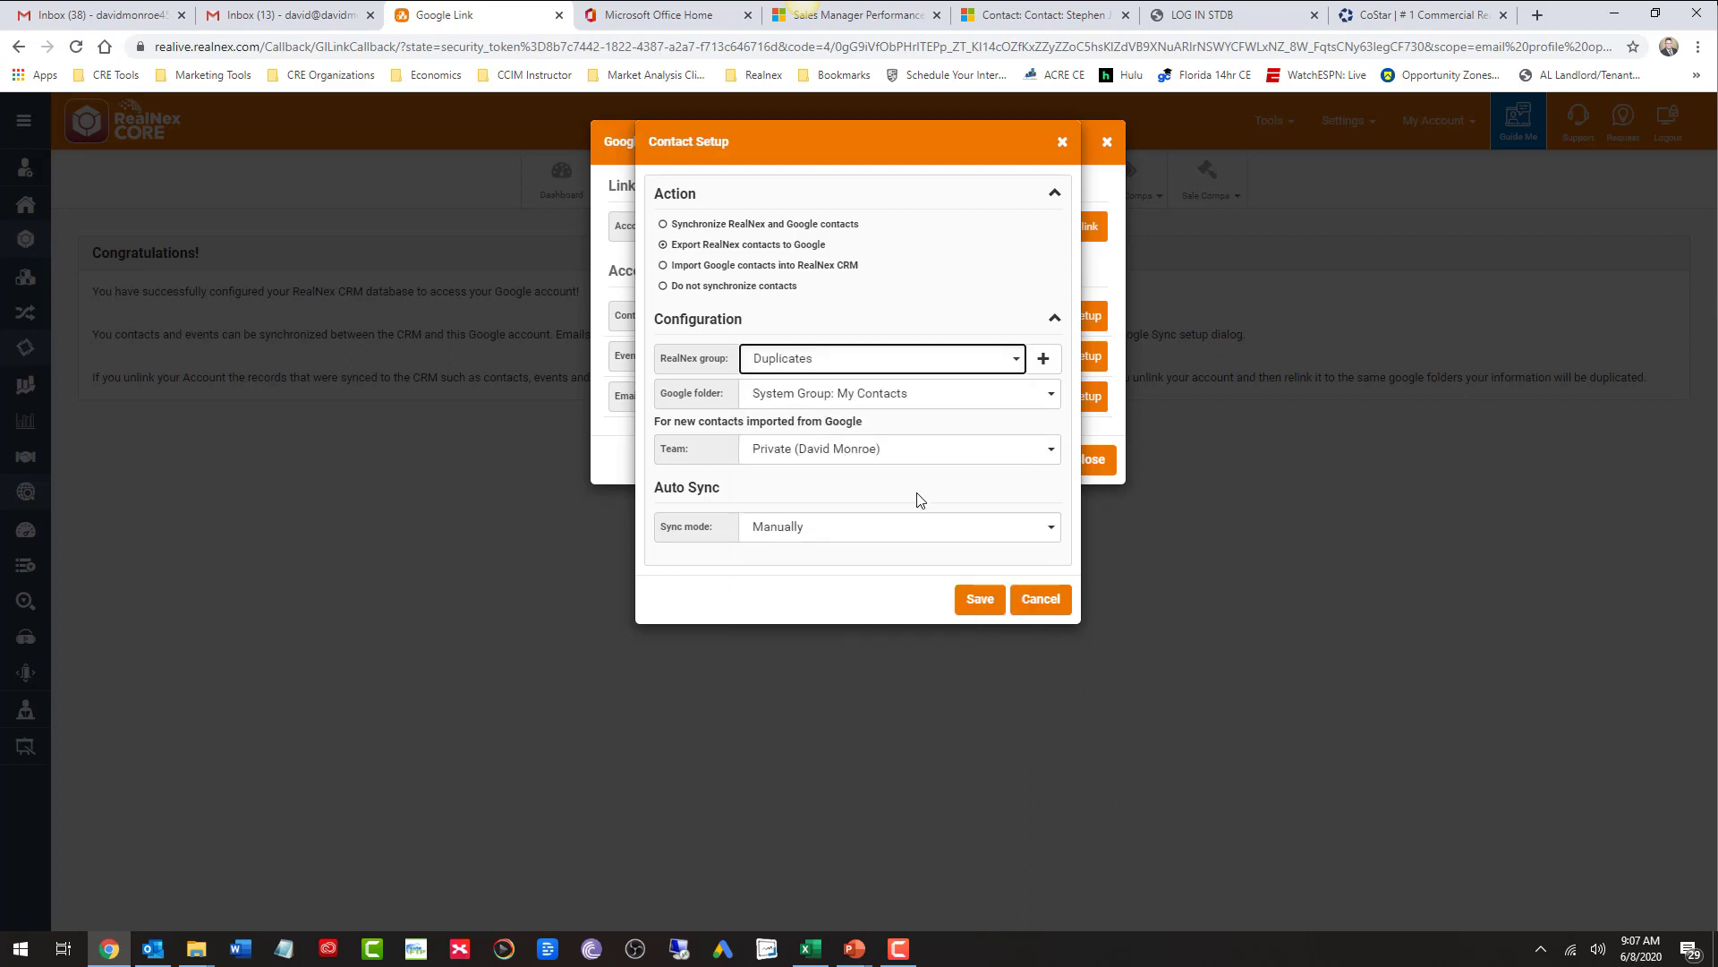
{"action": "left_click", "coordinate": [980, 599]}
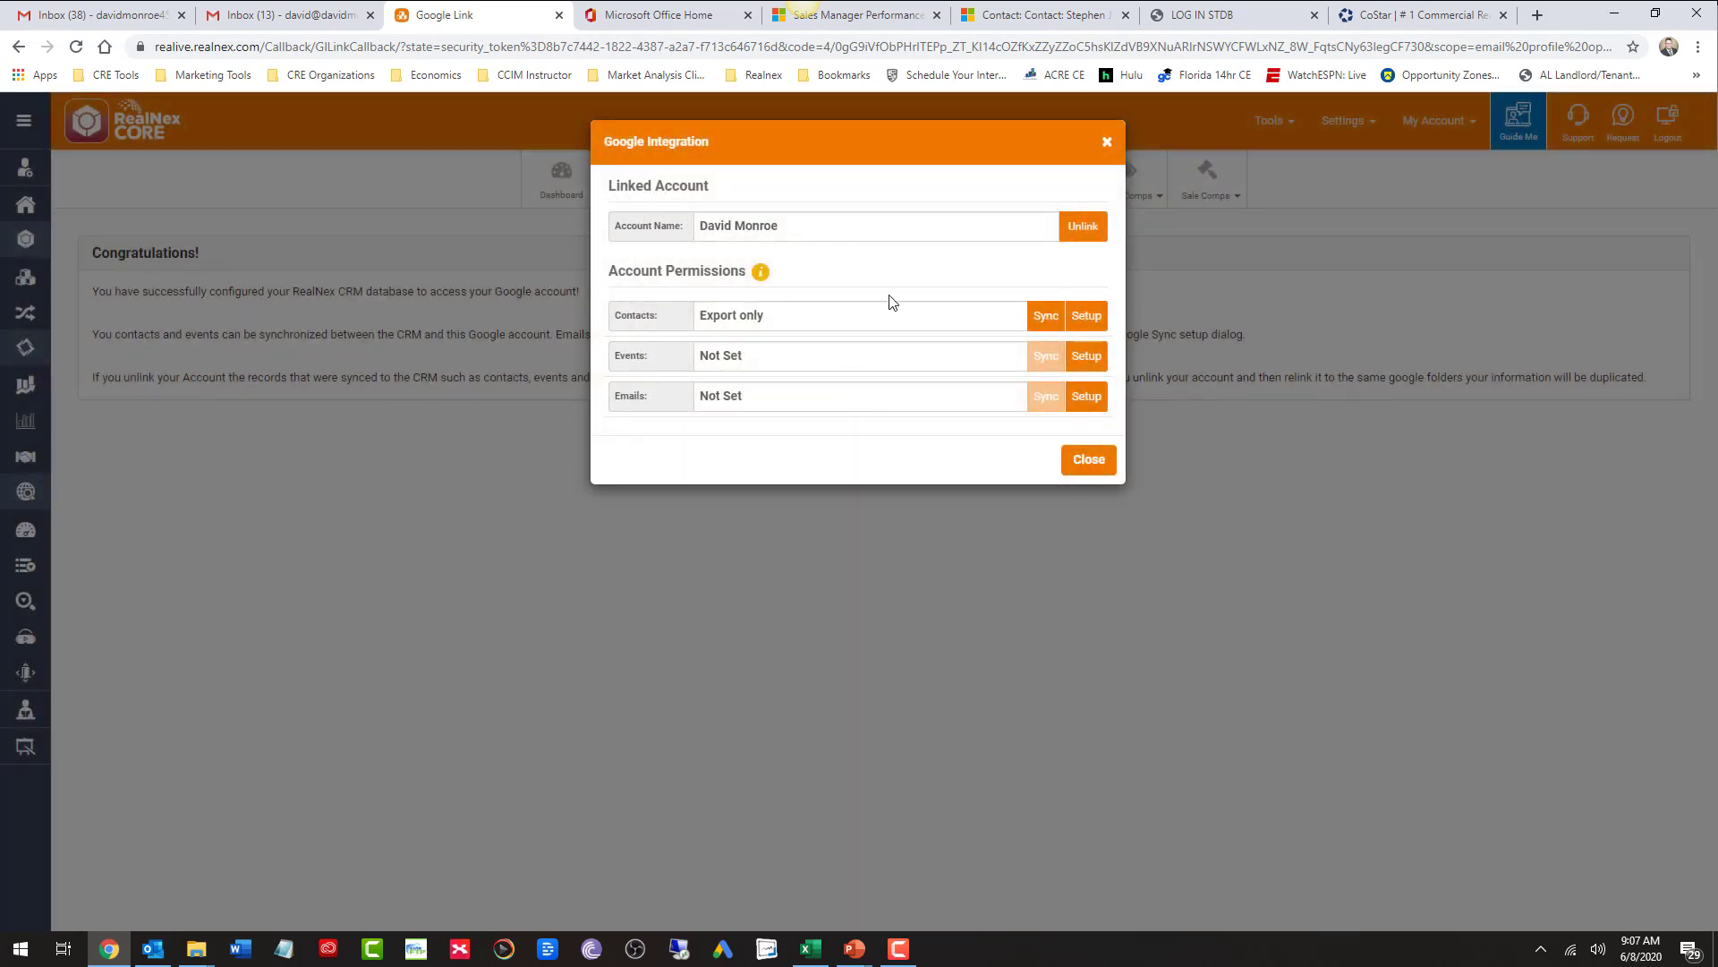
{"action": "left_click", "coordinate": [1094, 317]}
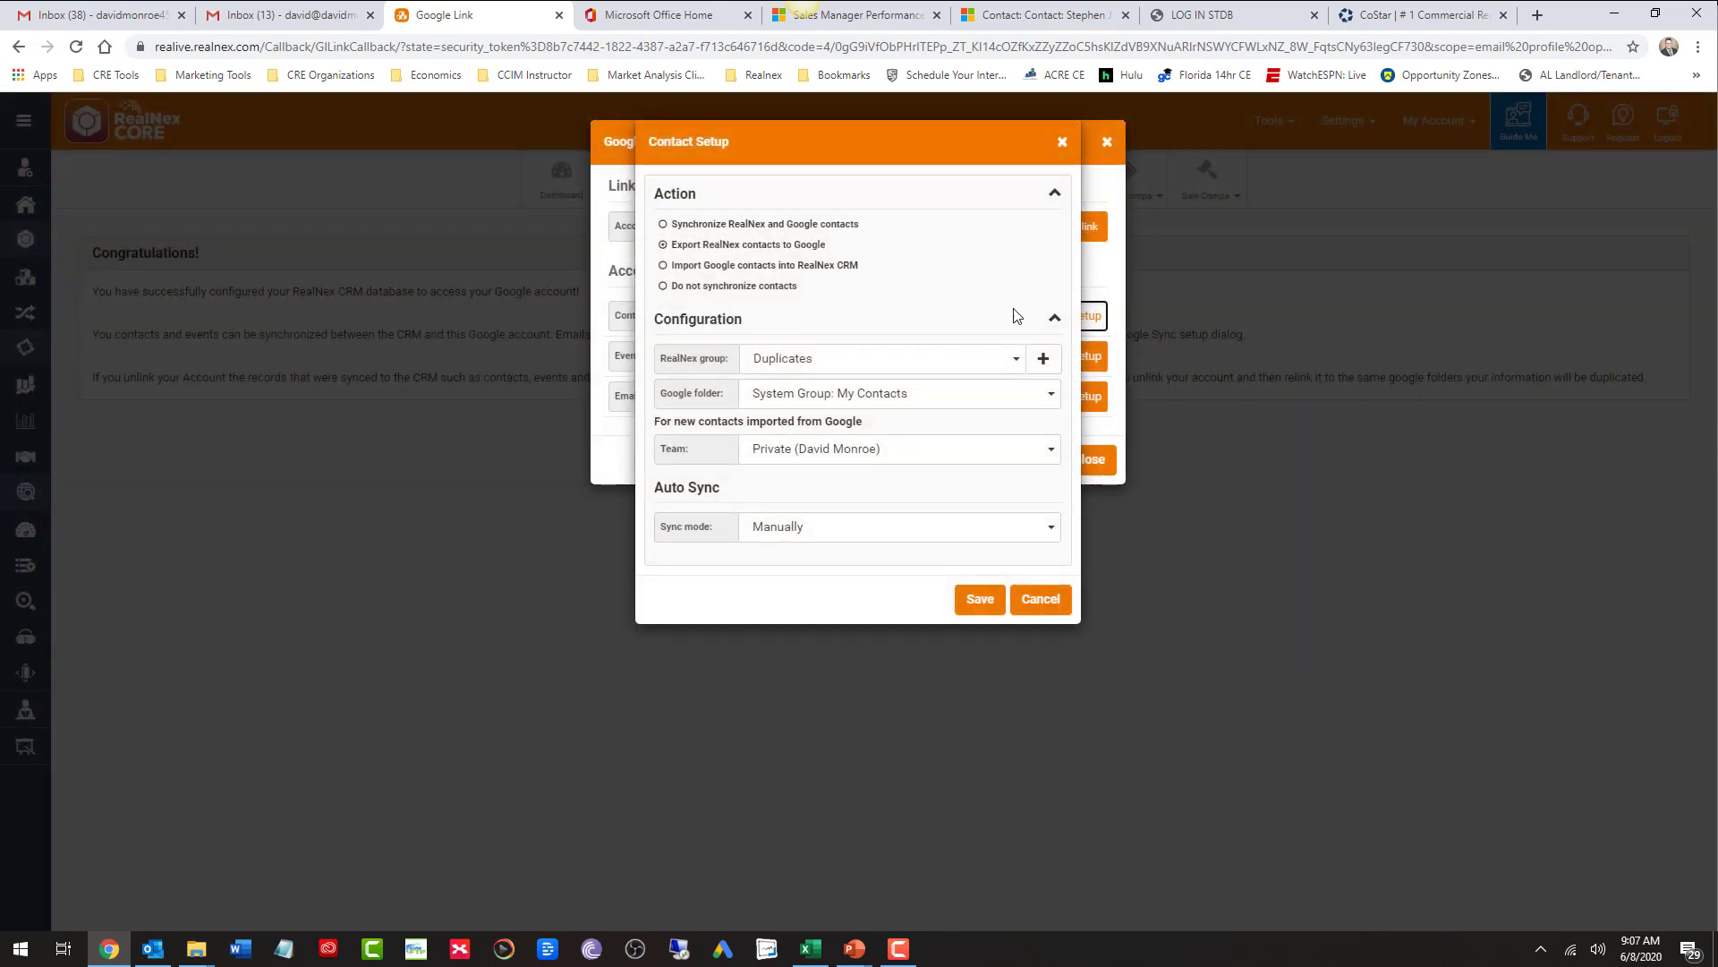
{"action": "left_click", "coordinate": [663, 285]}
{"action": "left_click", "coordinate": [663, 244]}
{"action": "left_click", "coordinate": [1036, 596]}
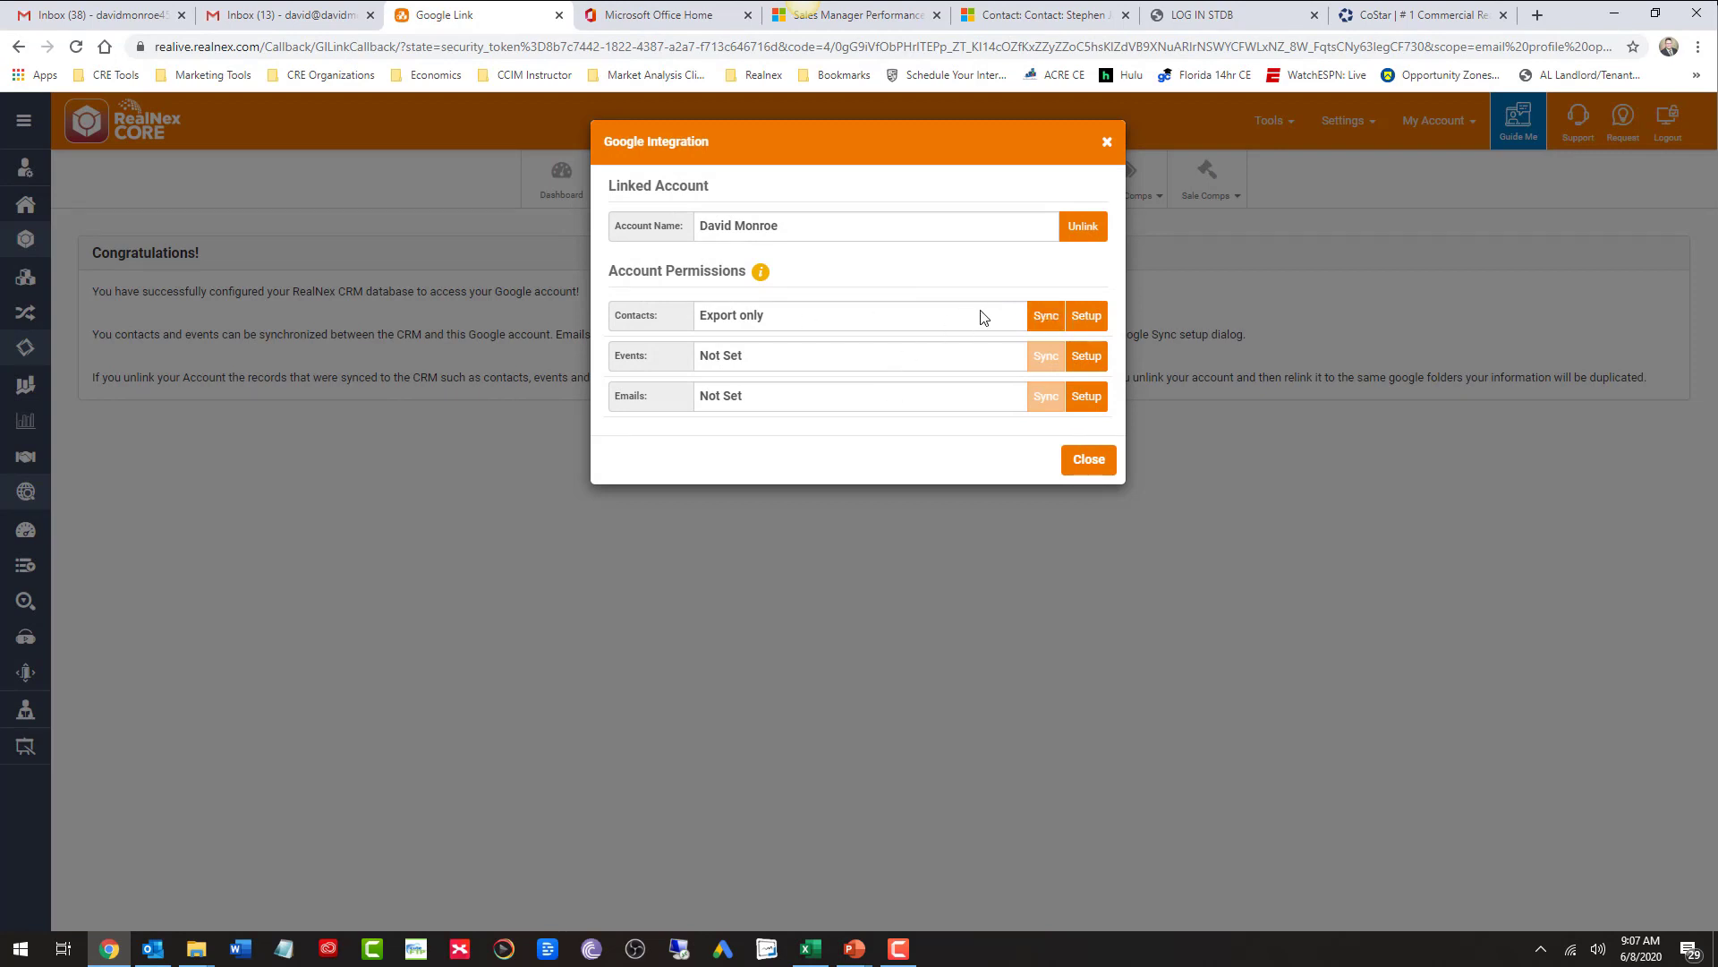
Run the contacts sync with the linked Google account and dismiss the completion alert.
{"action": "left_click", "coordinate": [1040, 315]}
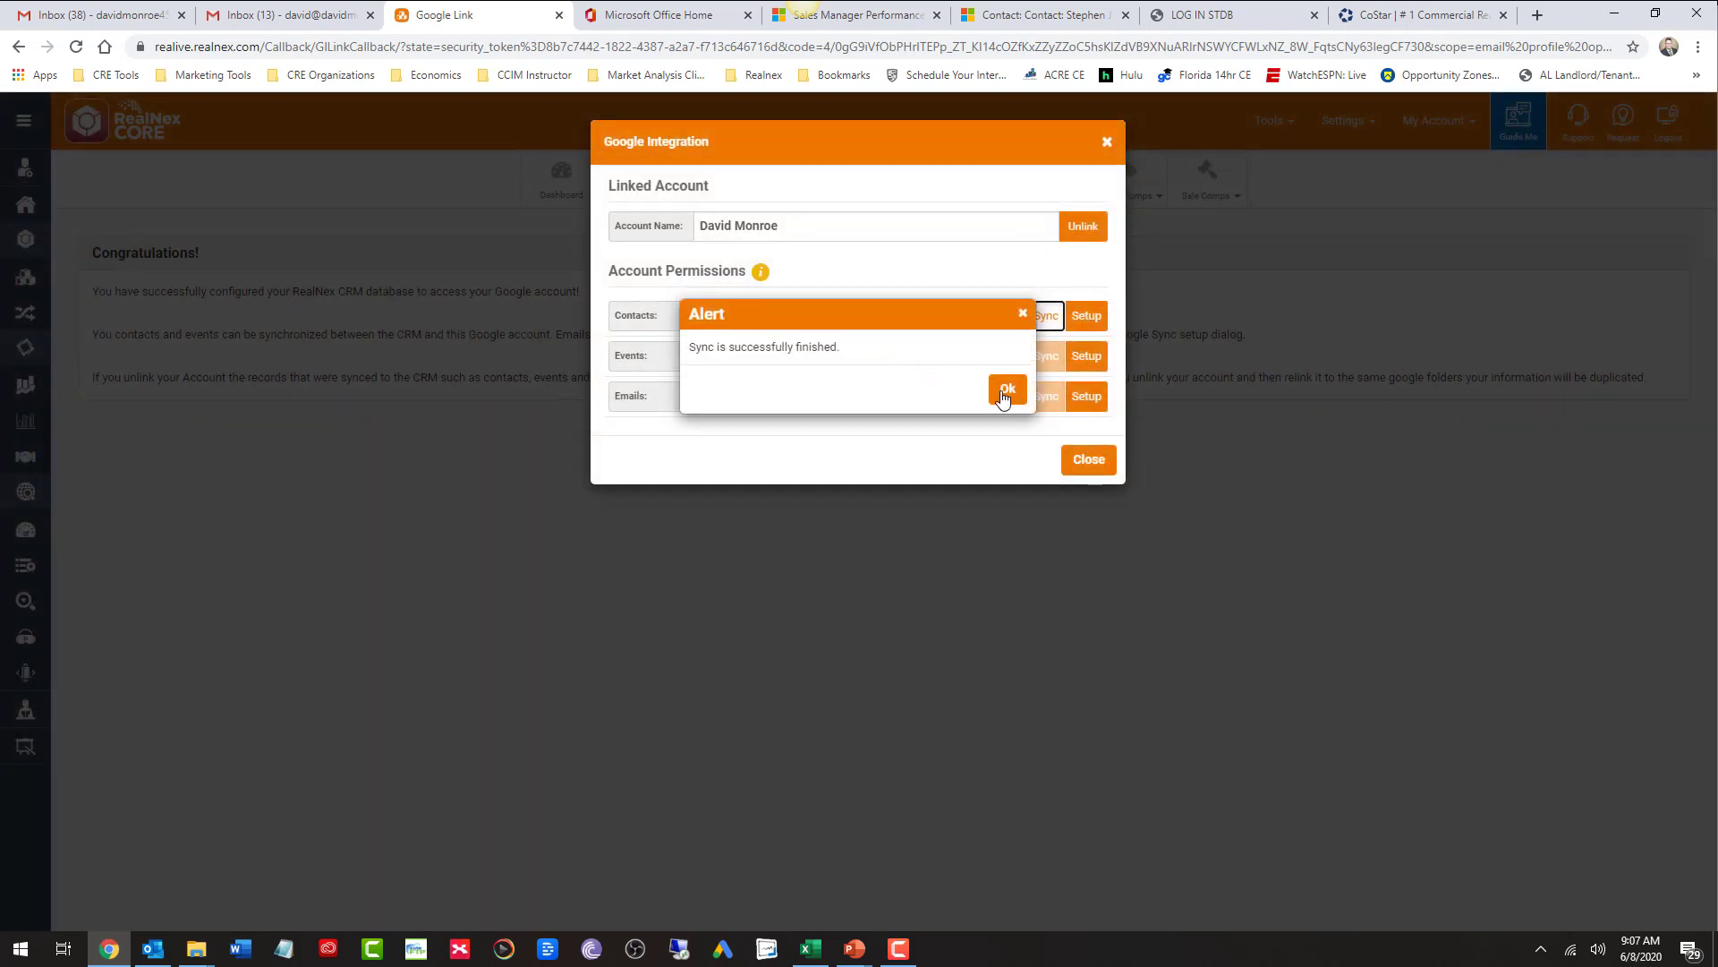
{"action": "left_click", "coordinate": [1006, 391]}
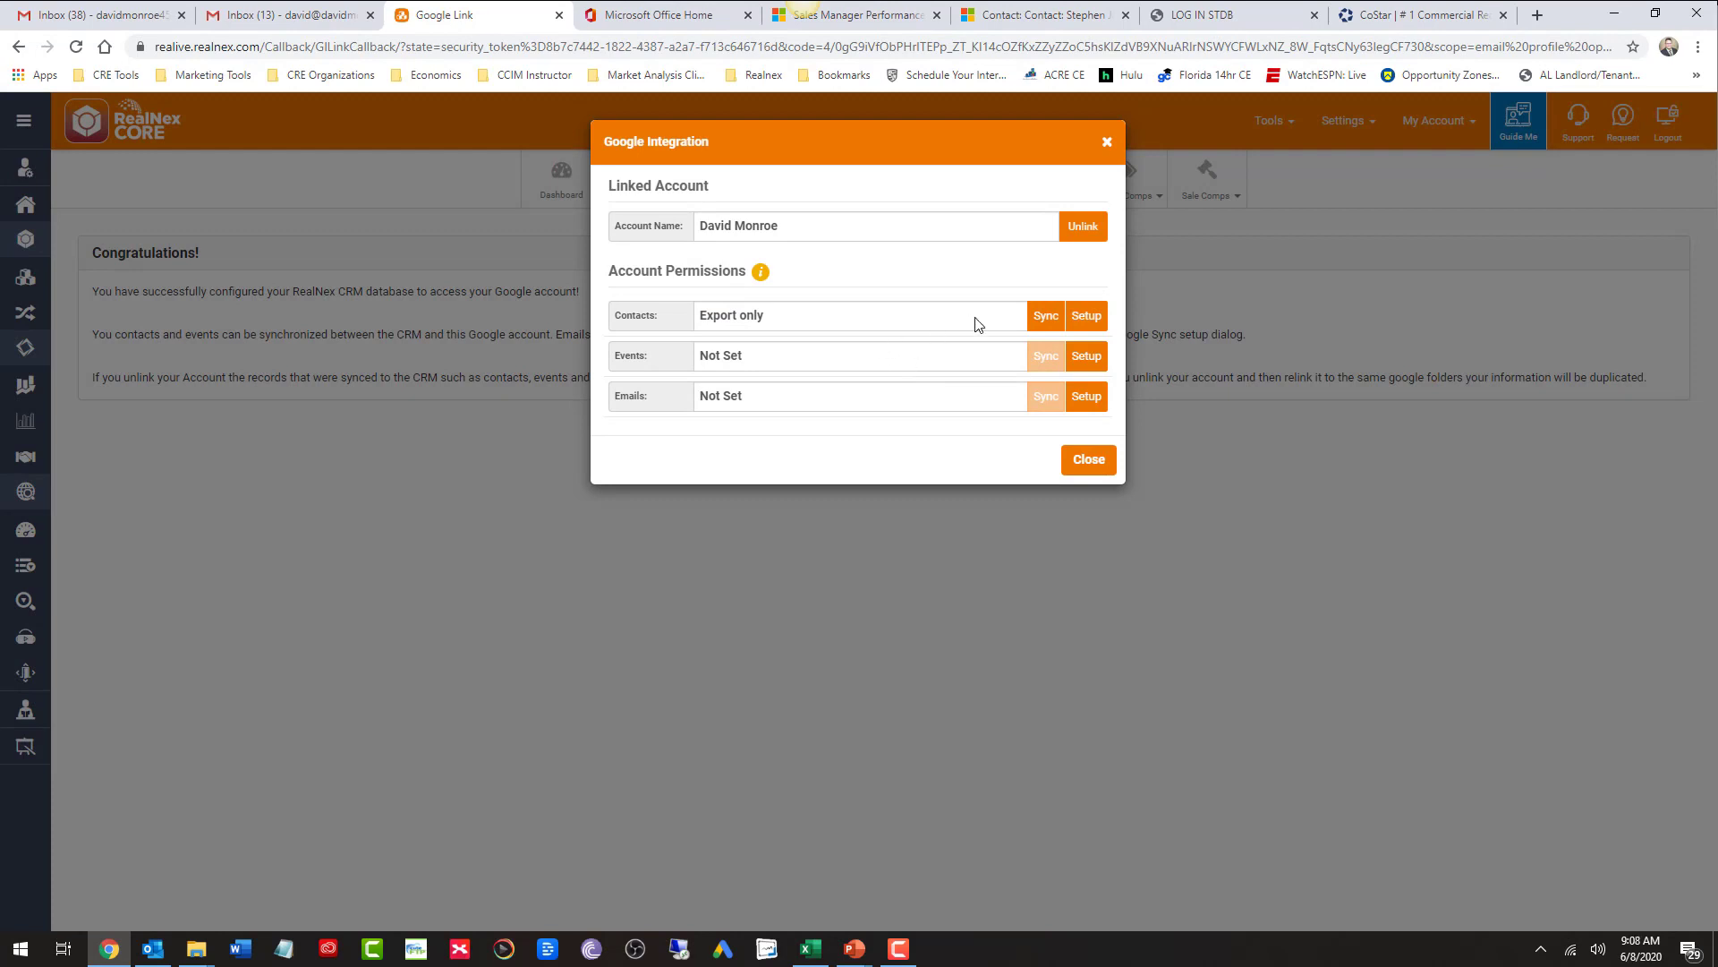
Change the contact setup's action to Do not synchronize contacts and save it.
{"action": "left_click", "coordinate": [1085, 319]}
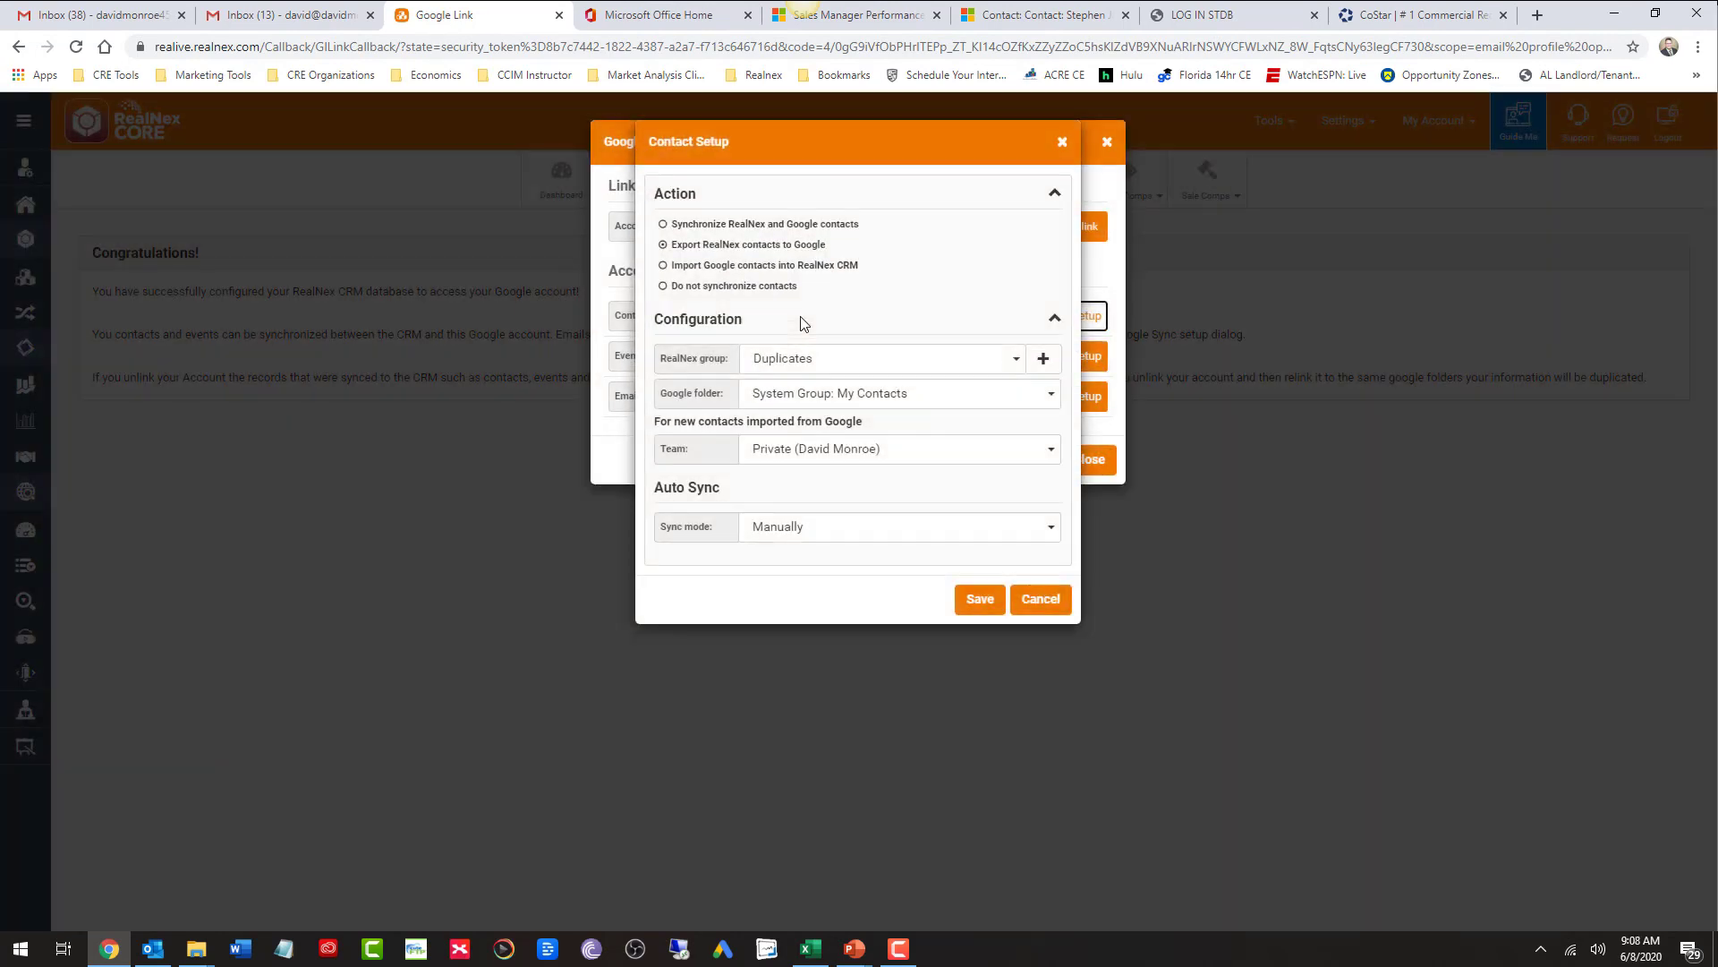
{"action": "left_click", "coordinate": [665, 287]}
{"action": "left_click", "coordinate": [663, 245]}
{"action": "left_click", "coordinate": [818, 530]}
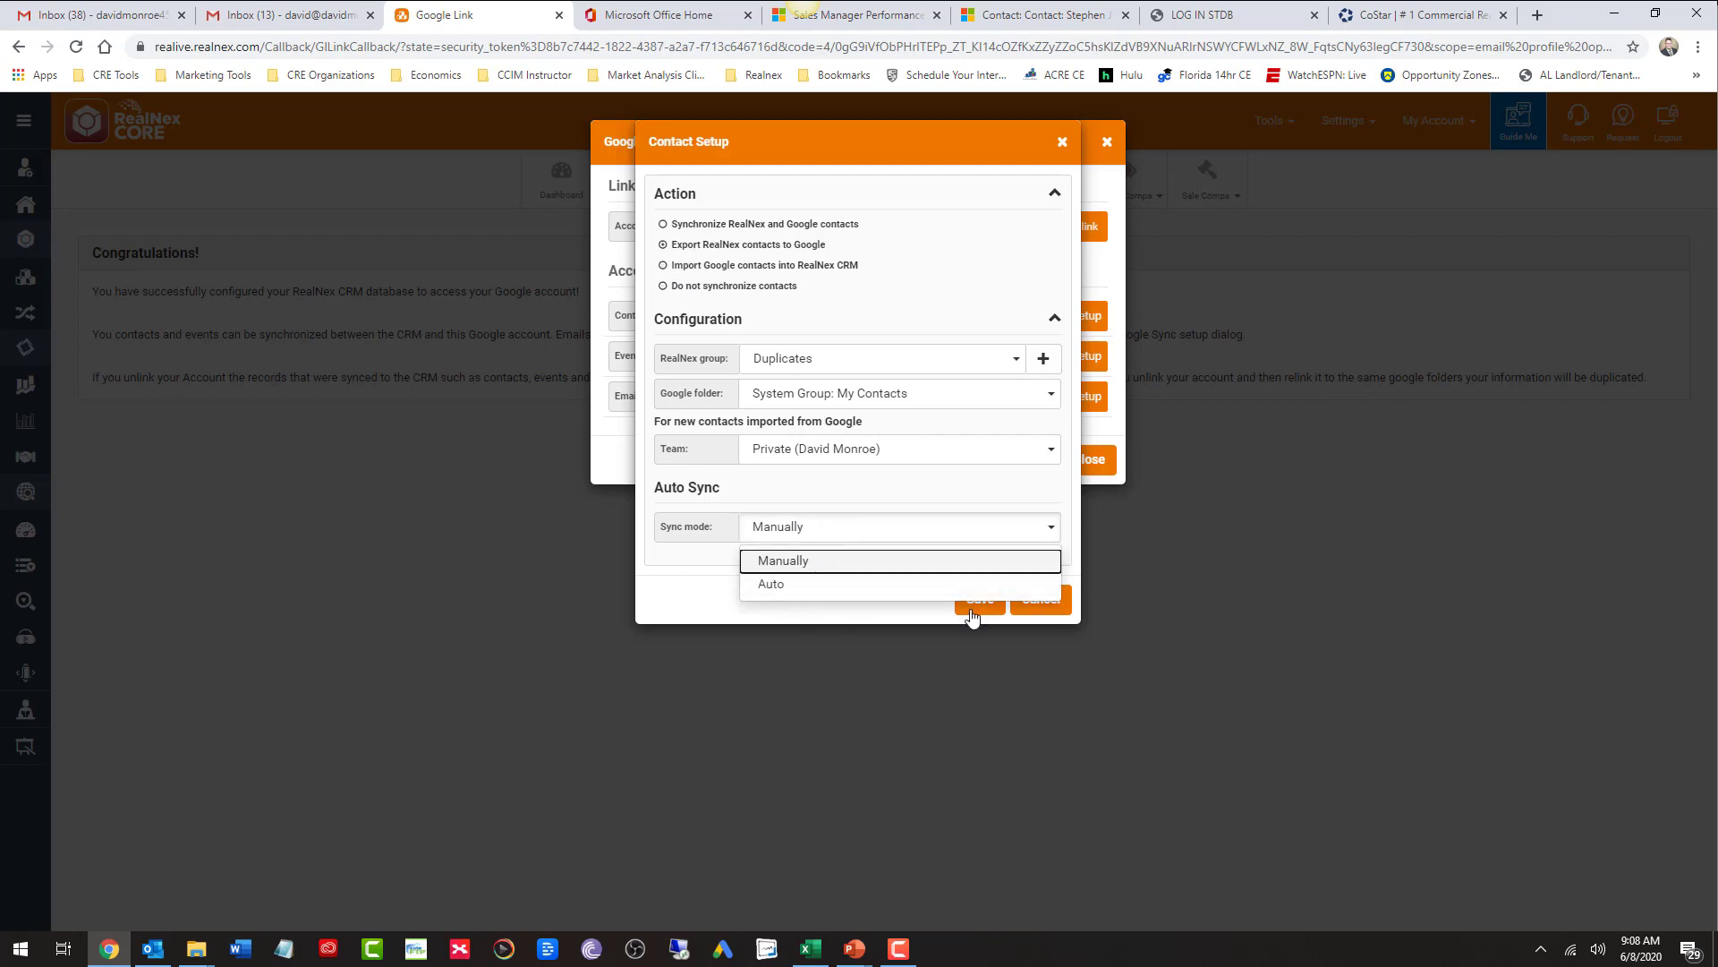
{"action": "left_click", "coordinate": [707, 575]}
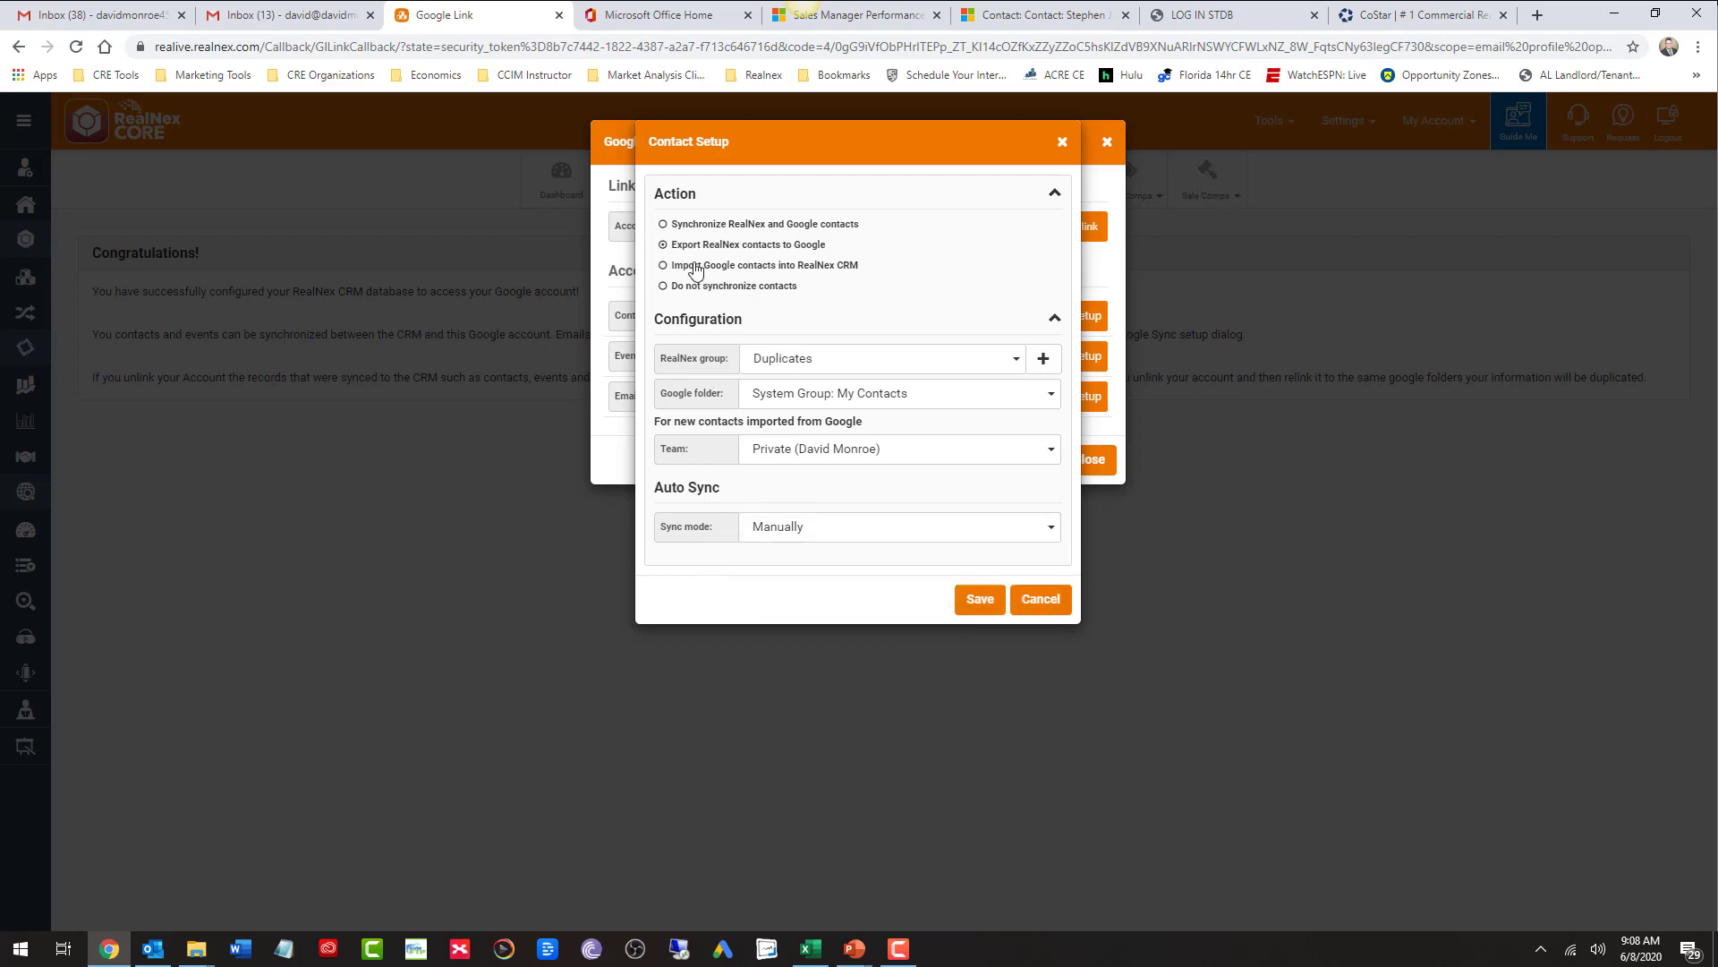
{"action": "left_click", "coordinate": [663, 286]}
{"action": "left_click", "coordinate": [970, 605]}
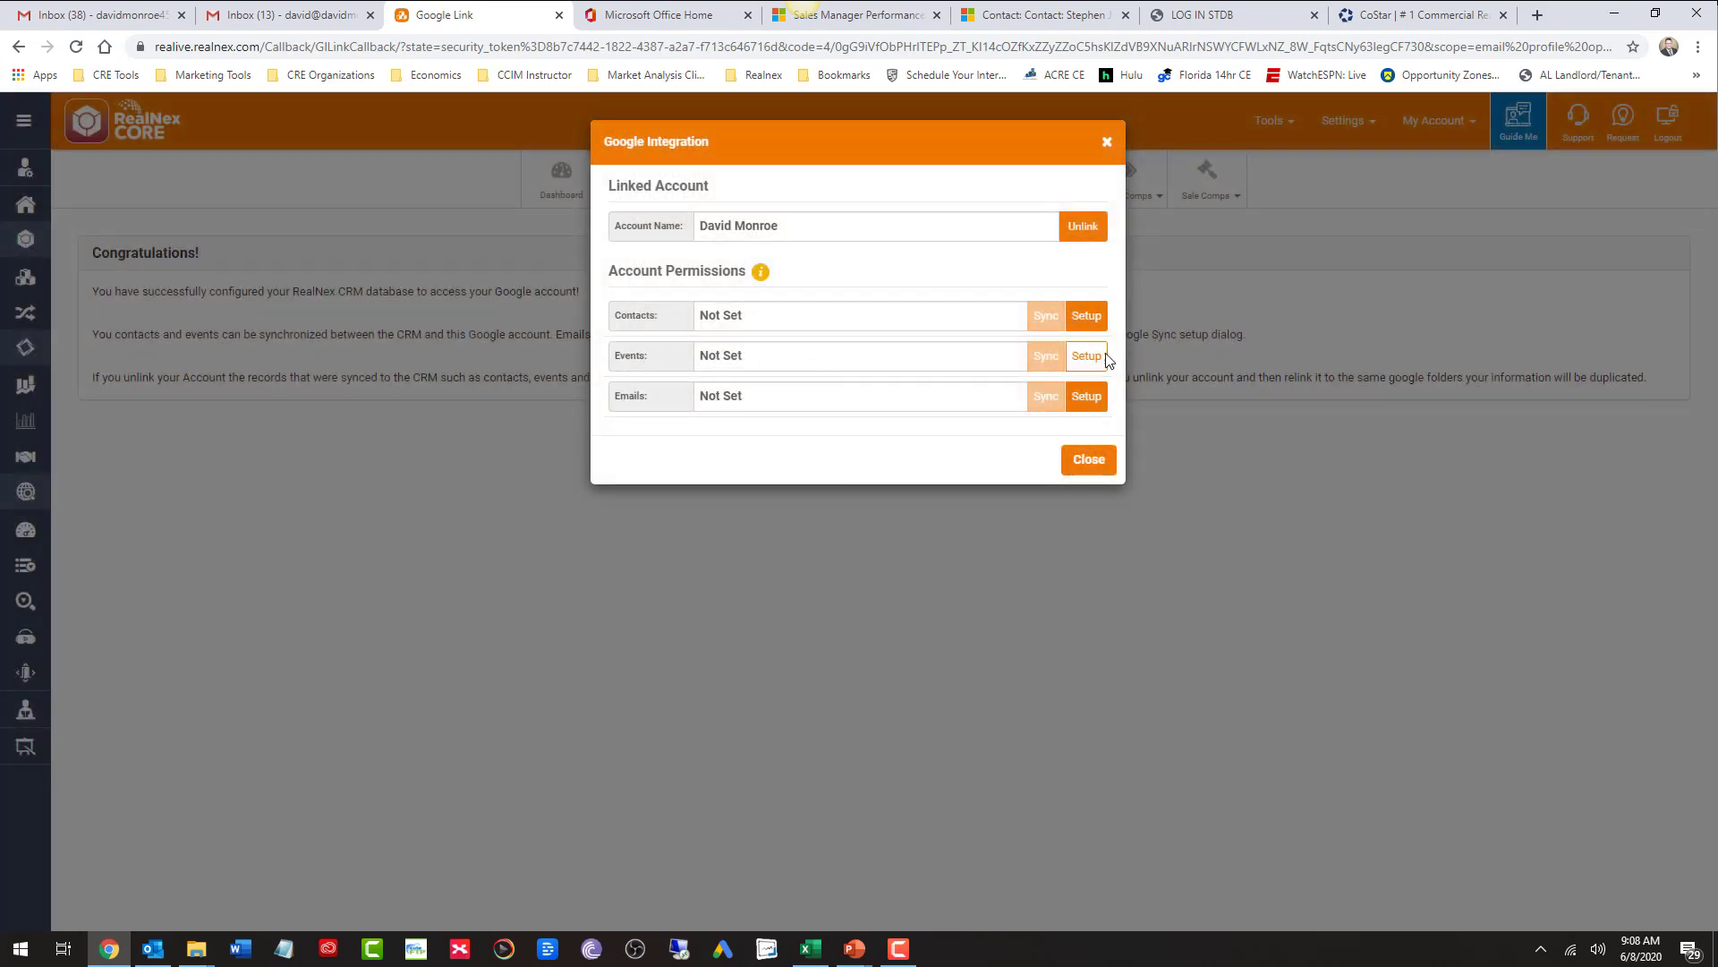
Configure the event setup to sync all events from my schedule with the Calendar Google folder, and save it.
{"action": "left_click", "coordinate": [1094, 356]}
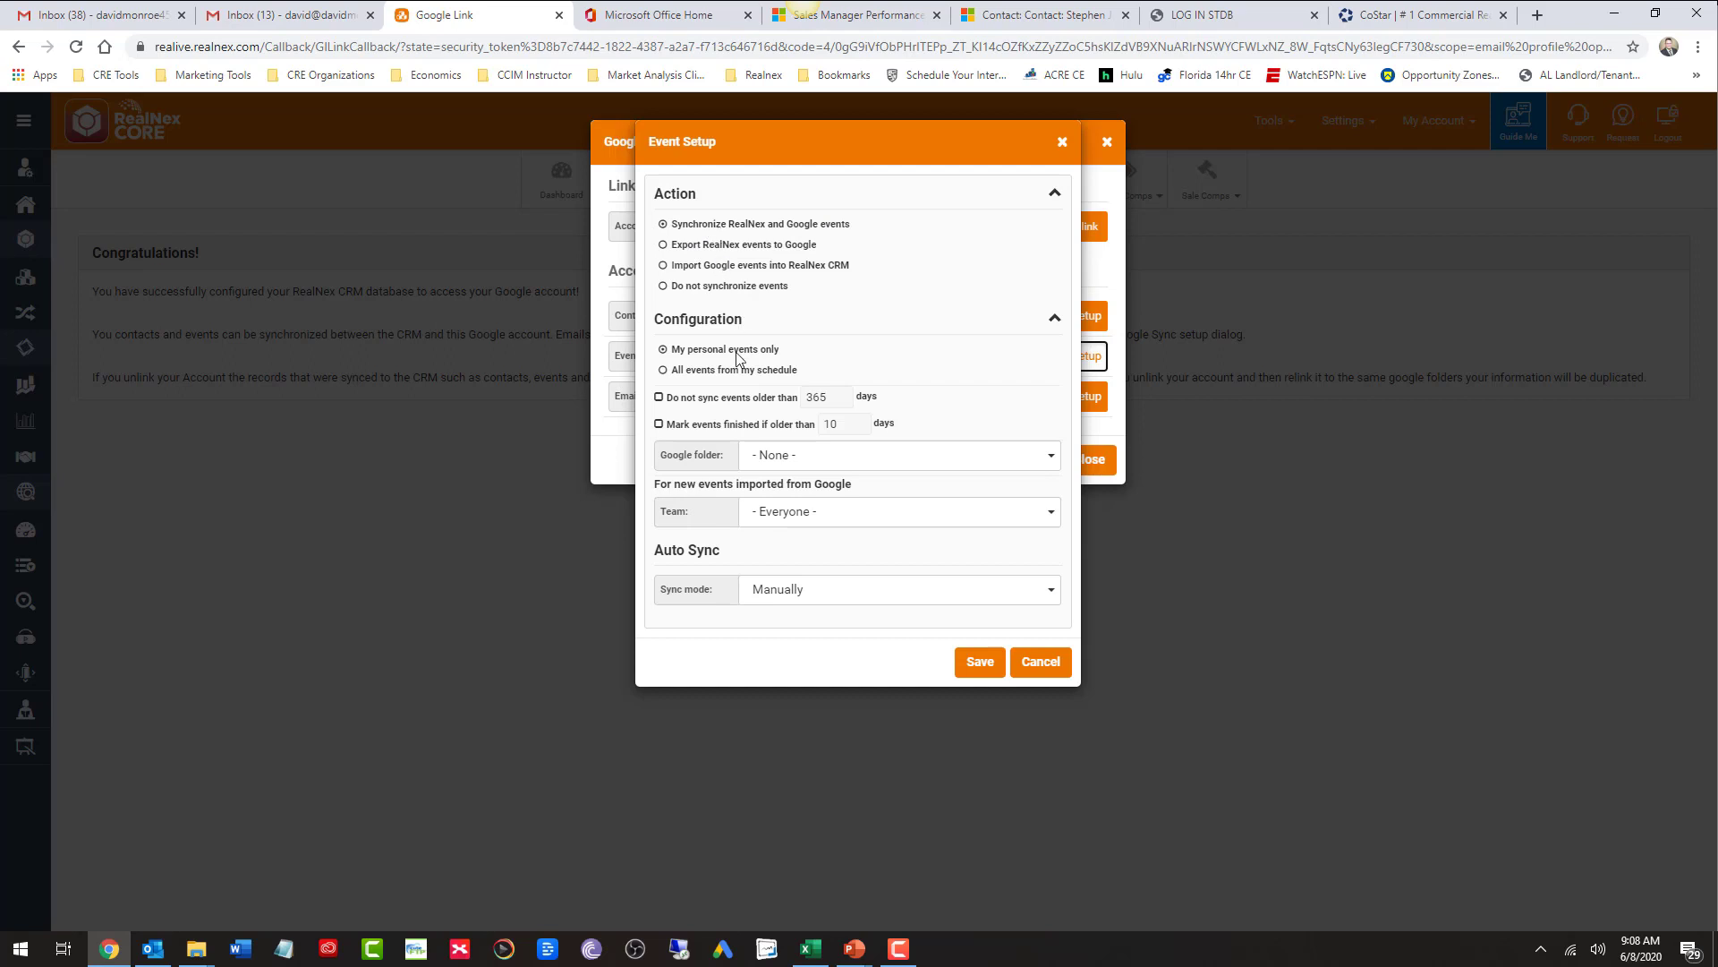
{"action": "left_click", "coordinate": [663, 370]}
{"action": "left_click", "coordinate": [804, 458]}
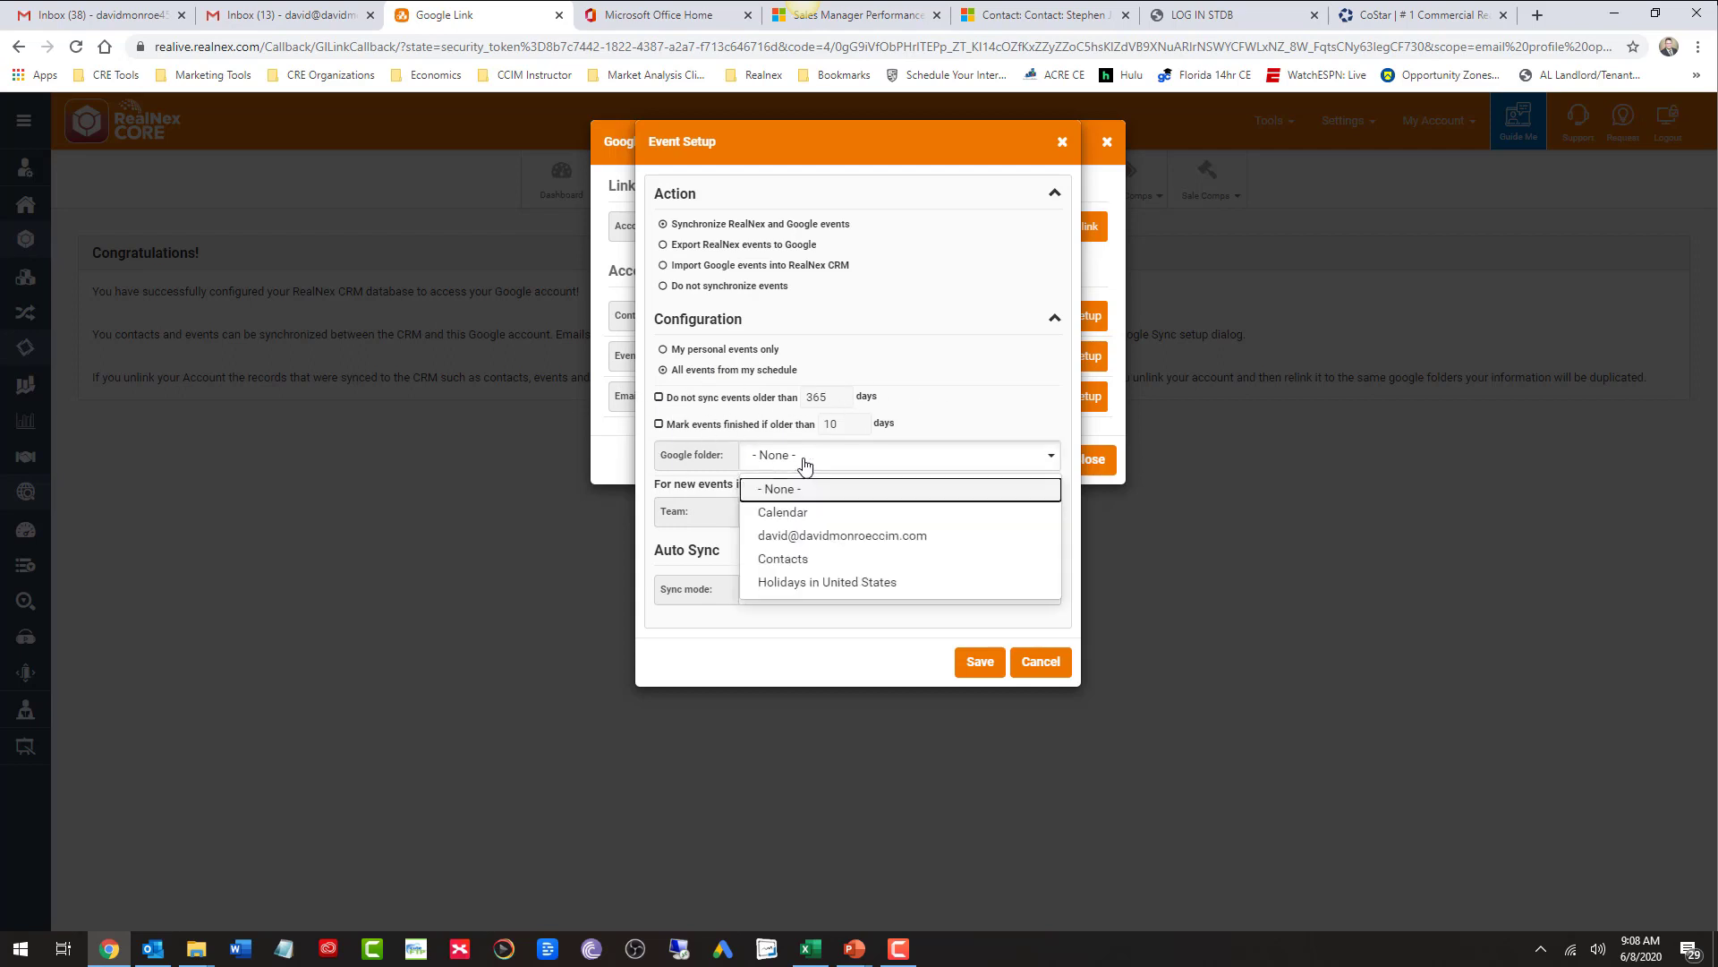
{"action": "left_click", "coordinate": [789, 513]}
{"action": "left_click", "coordinate": [848, 517]}
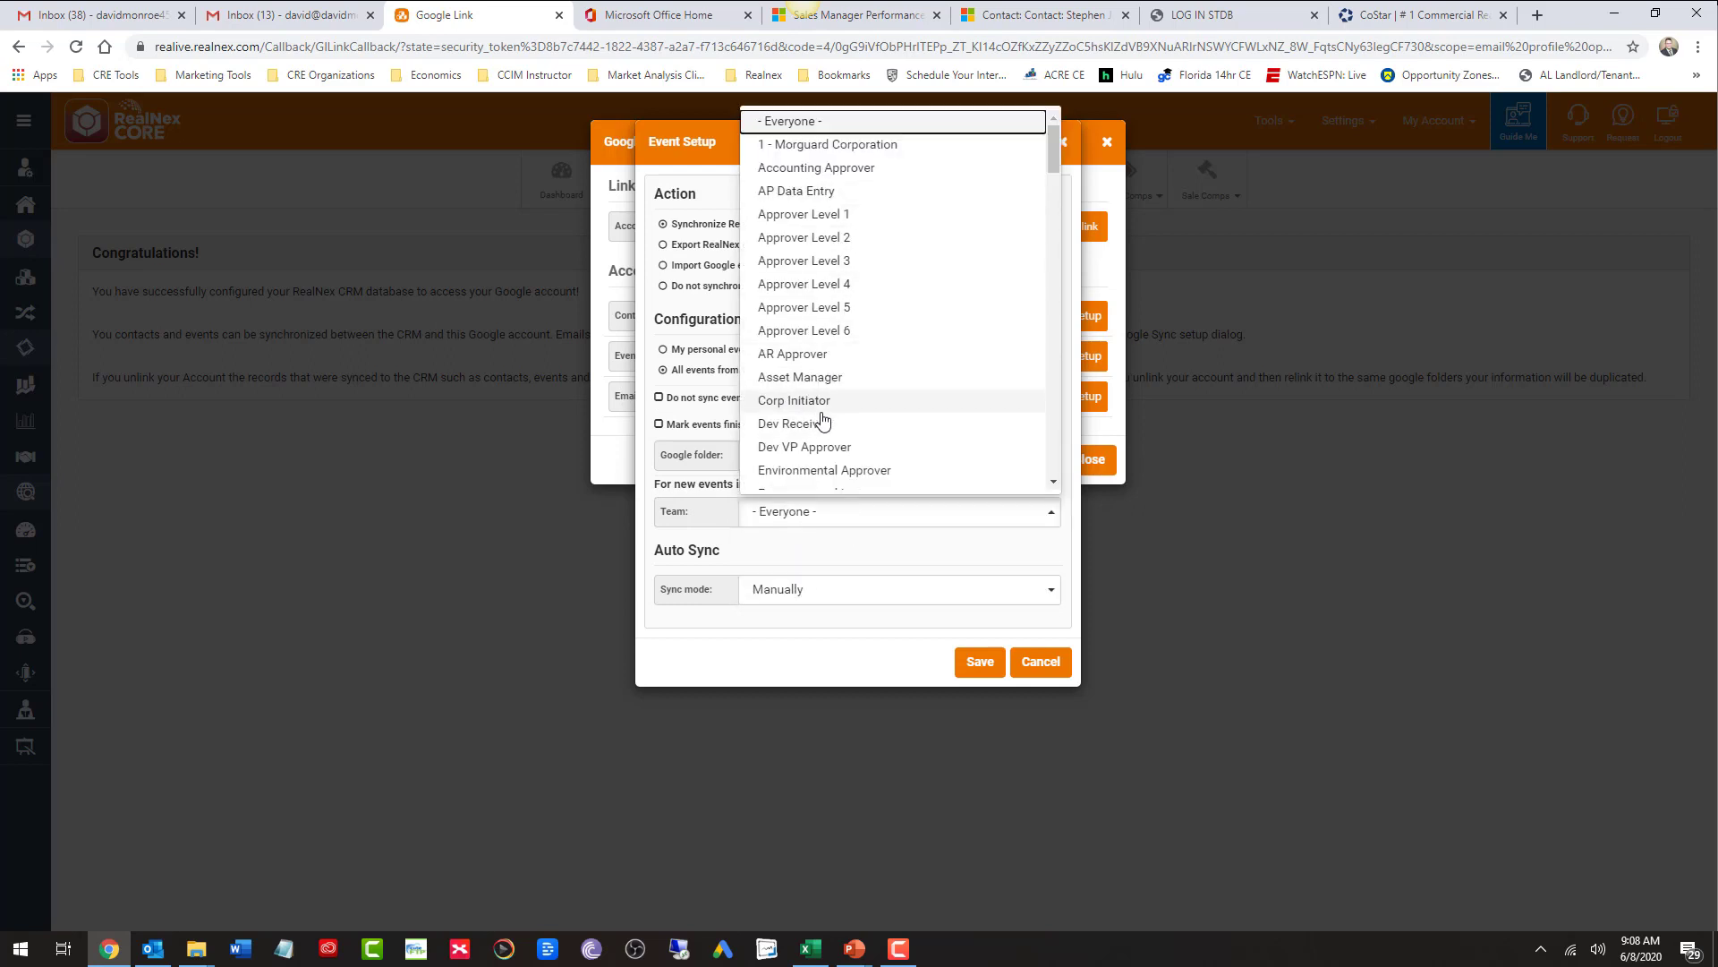
{"action": "left_click", "coordinate": [819, 509]}
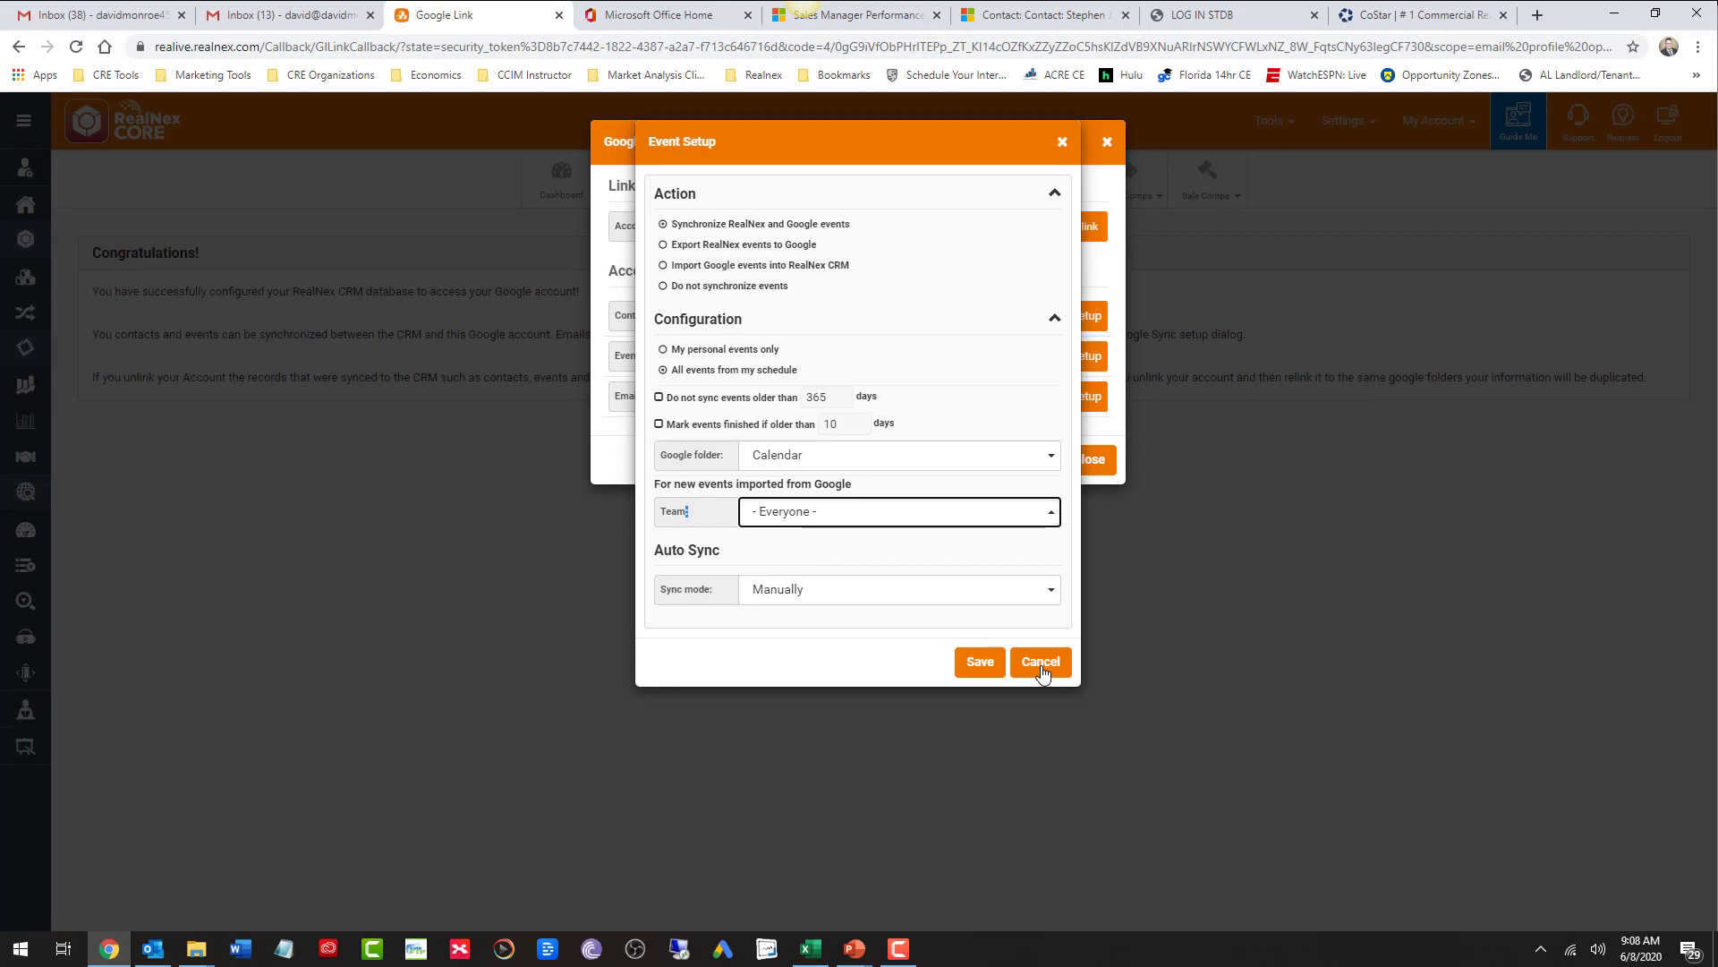
{"action": "left_click", "coordinate": [977, 669]}
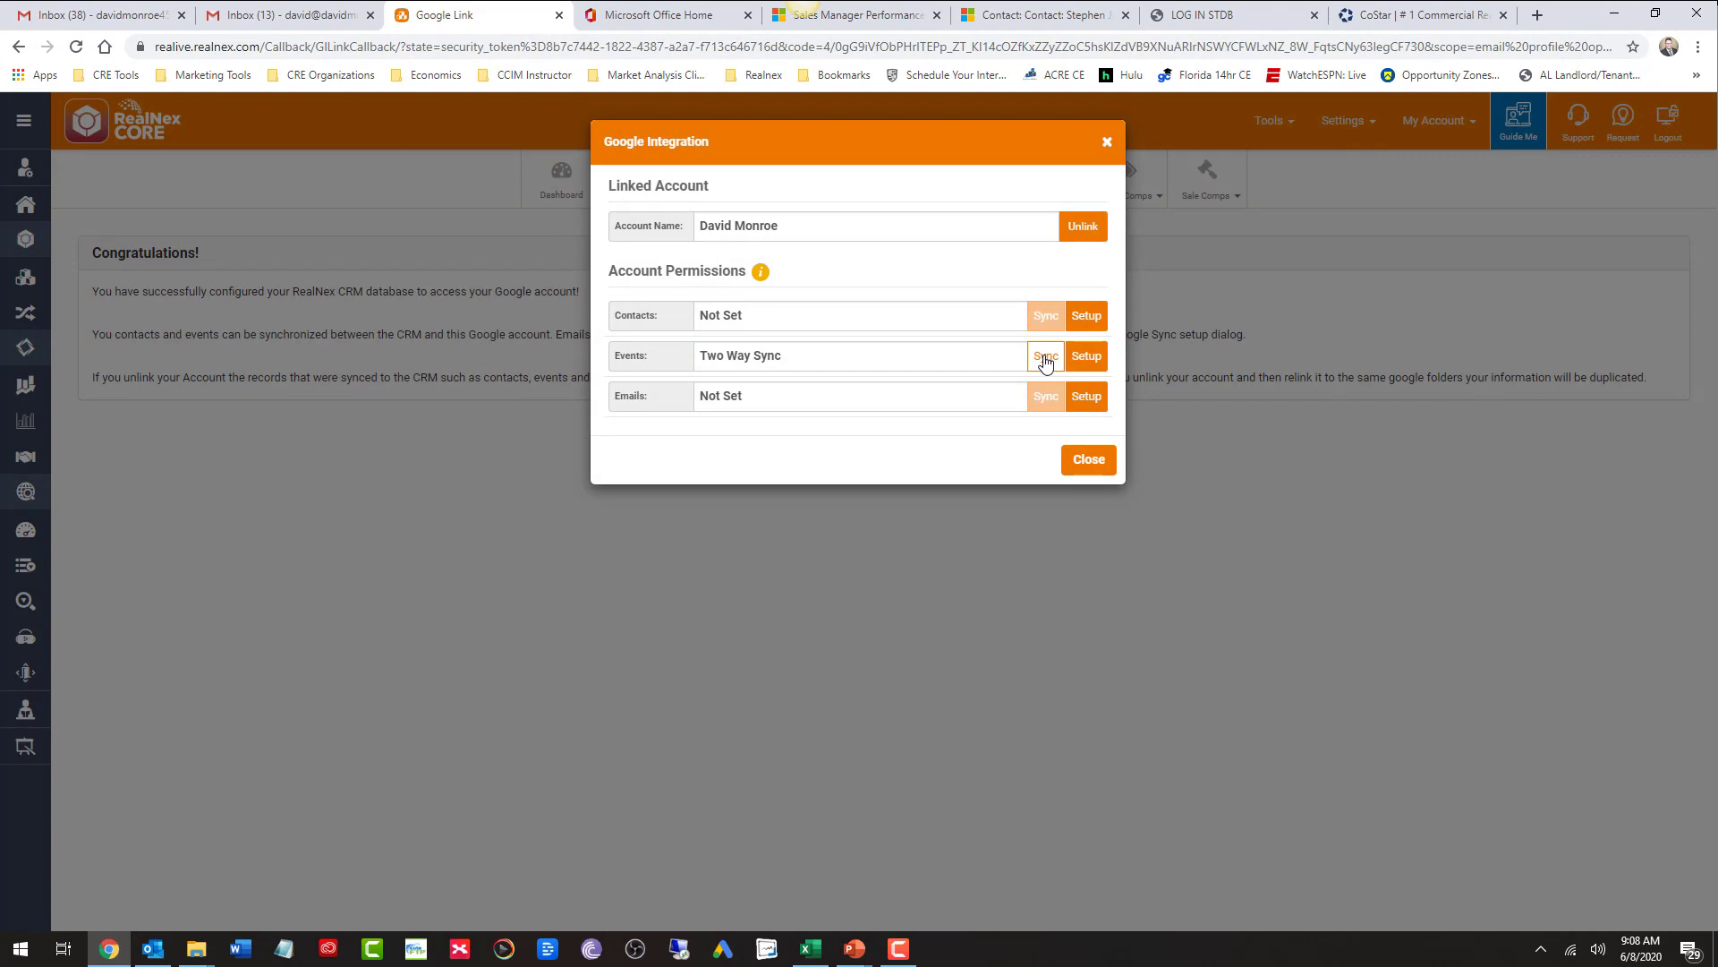
{"action": "left_click", "coordinate": [1087, 358]}
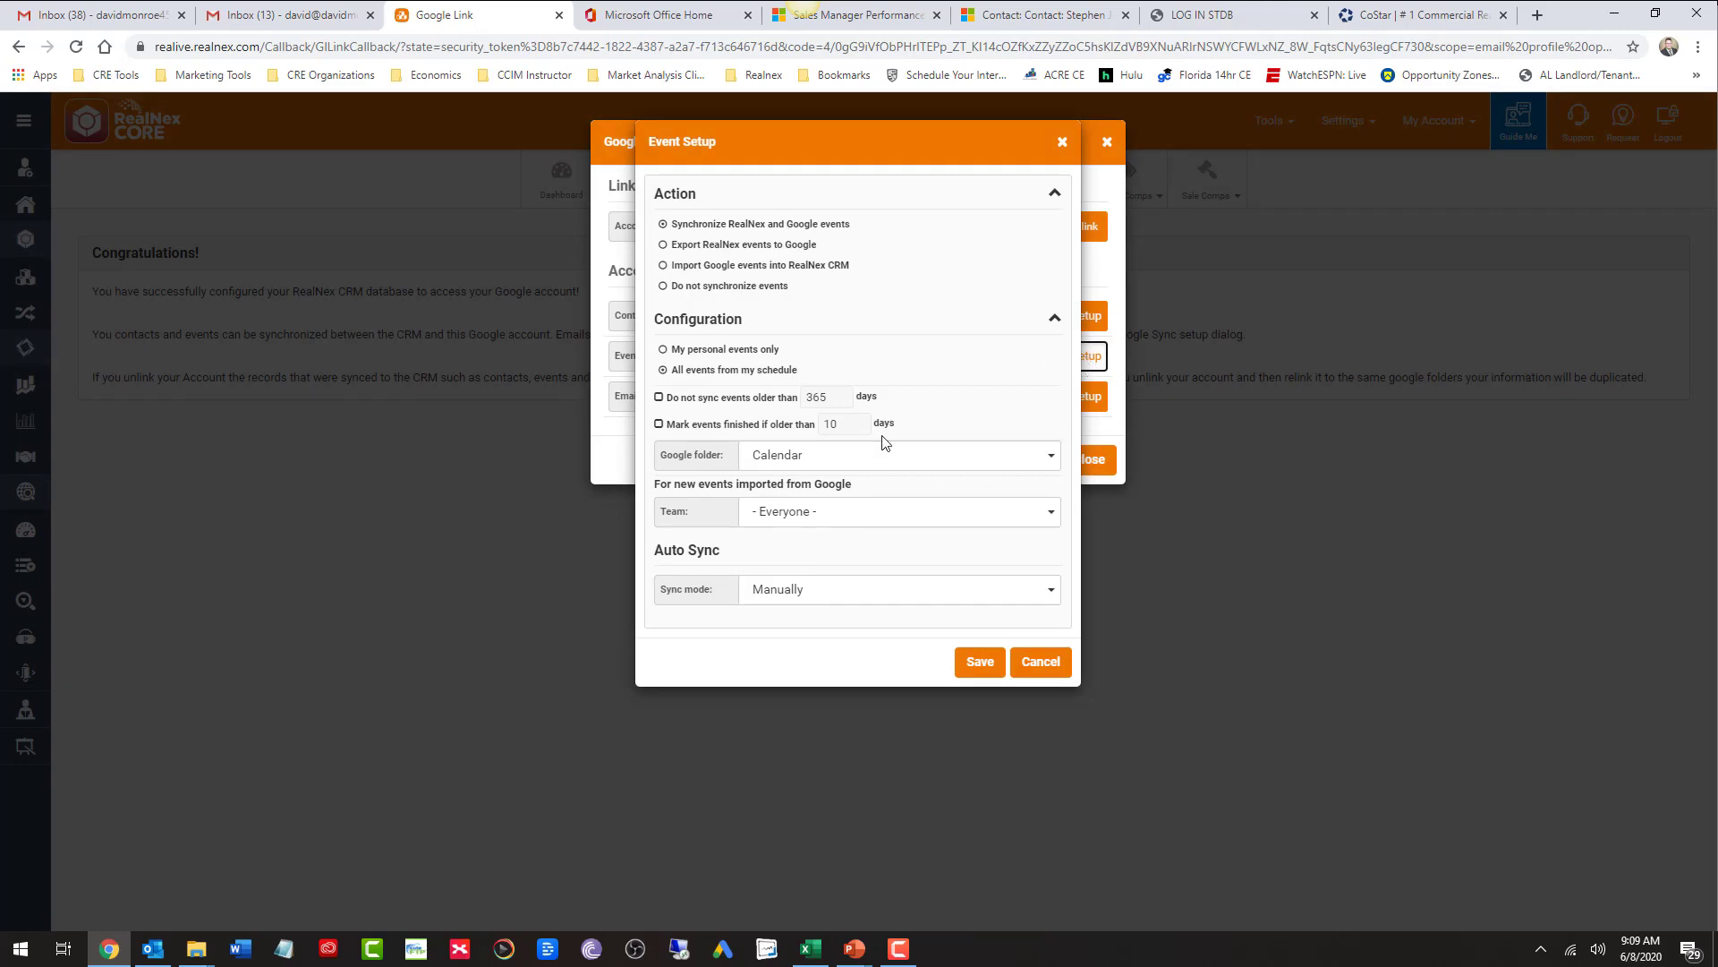
{"action": "left_click", "coordinate": [836, 591]}
{"action": "left_click", "coordinate": [811, 653]}
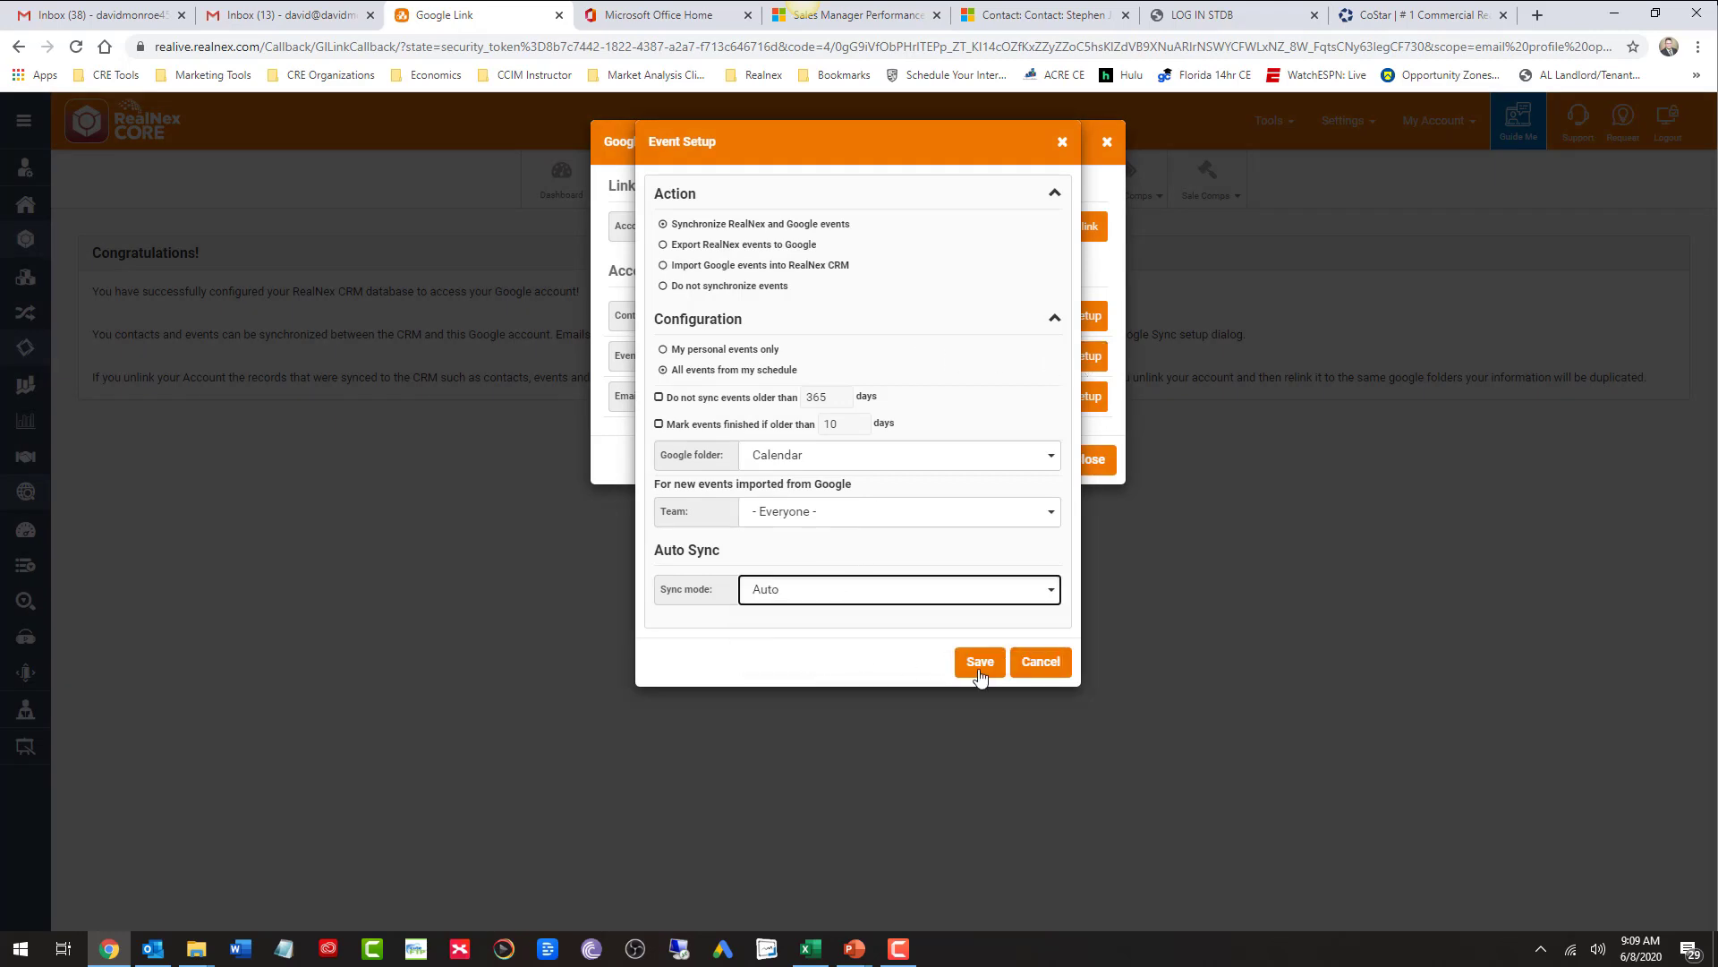
{"action": "left_click", "coordinate": [1056, 668]}
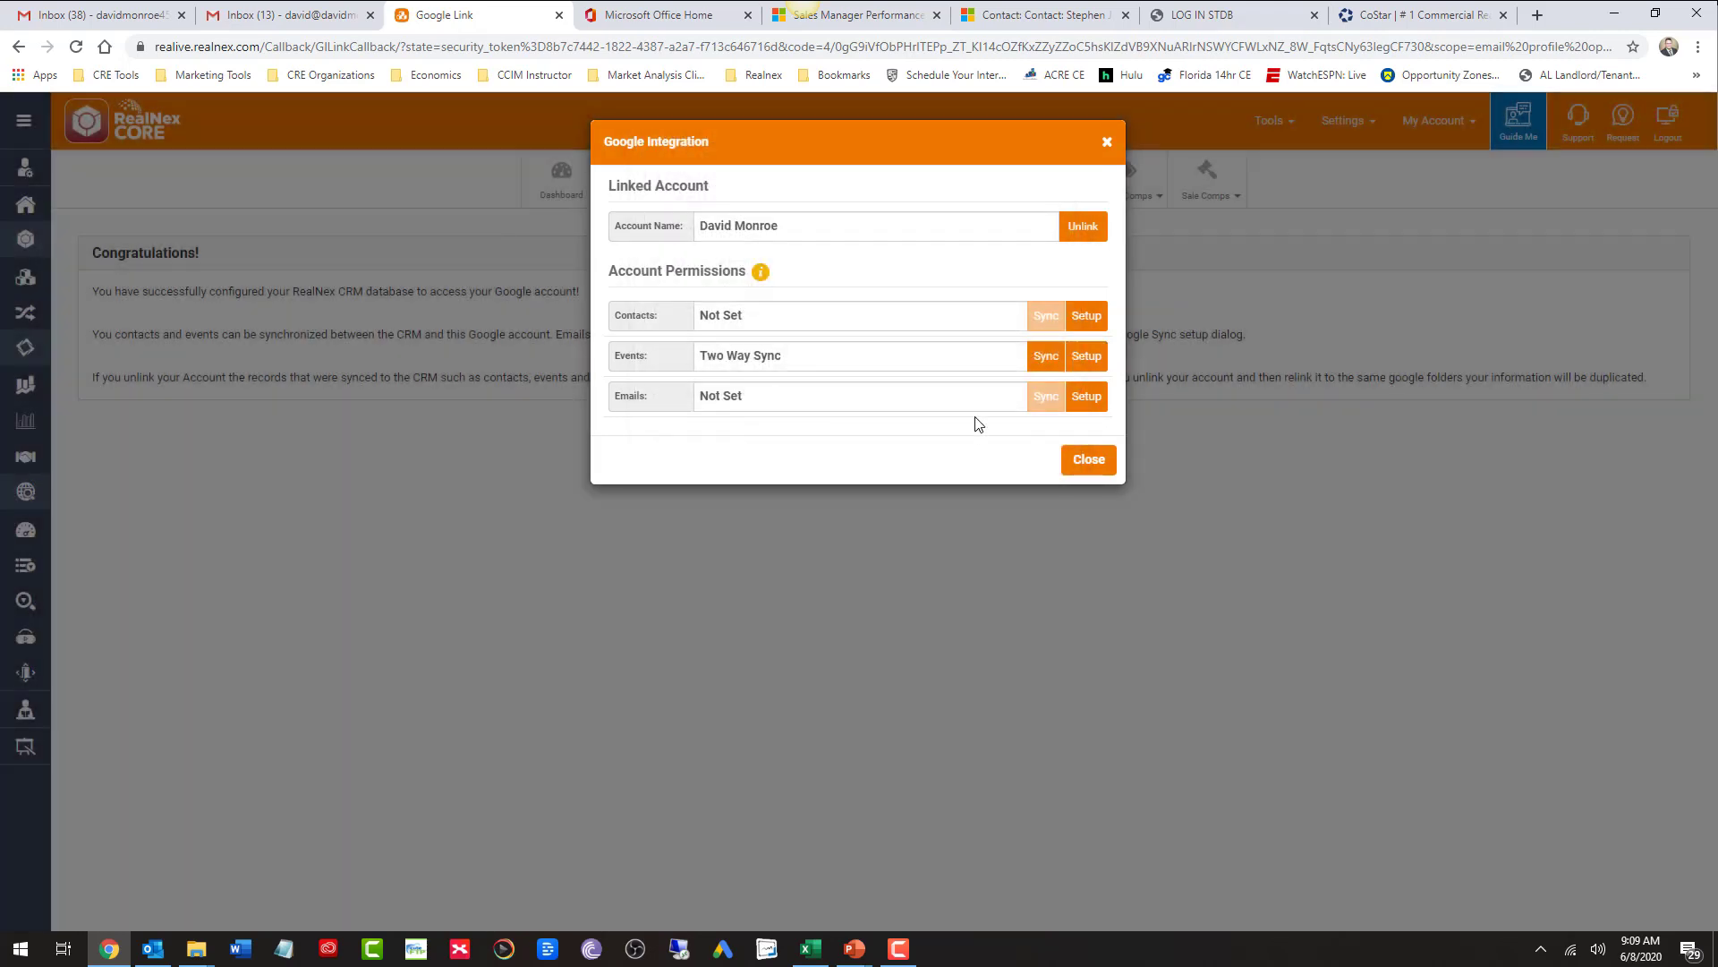
Run the events sync with the linked Google account and dismiss the completion alert.
{"action": "left_click", "coordinate": [1045, 355]}
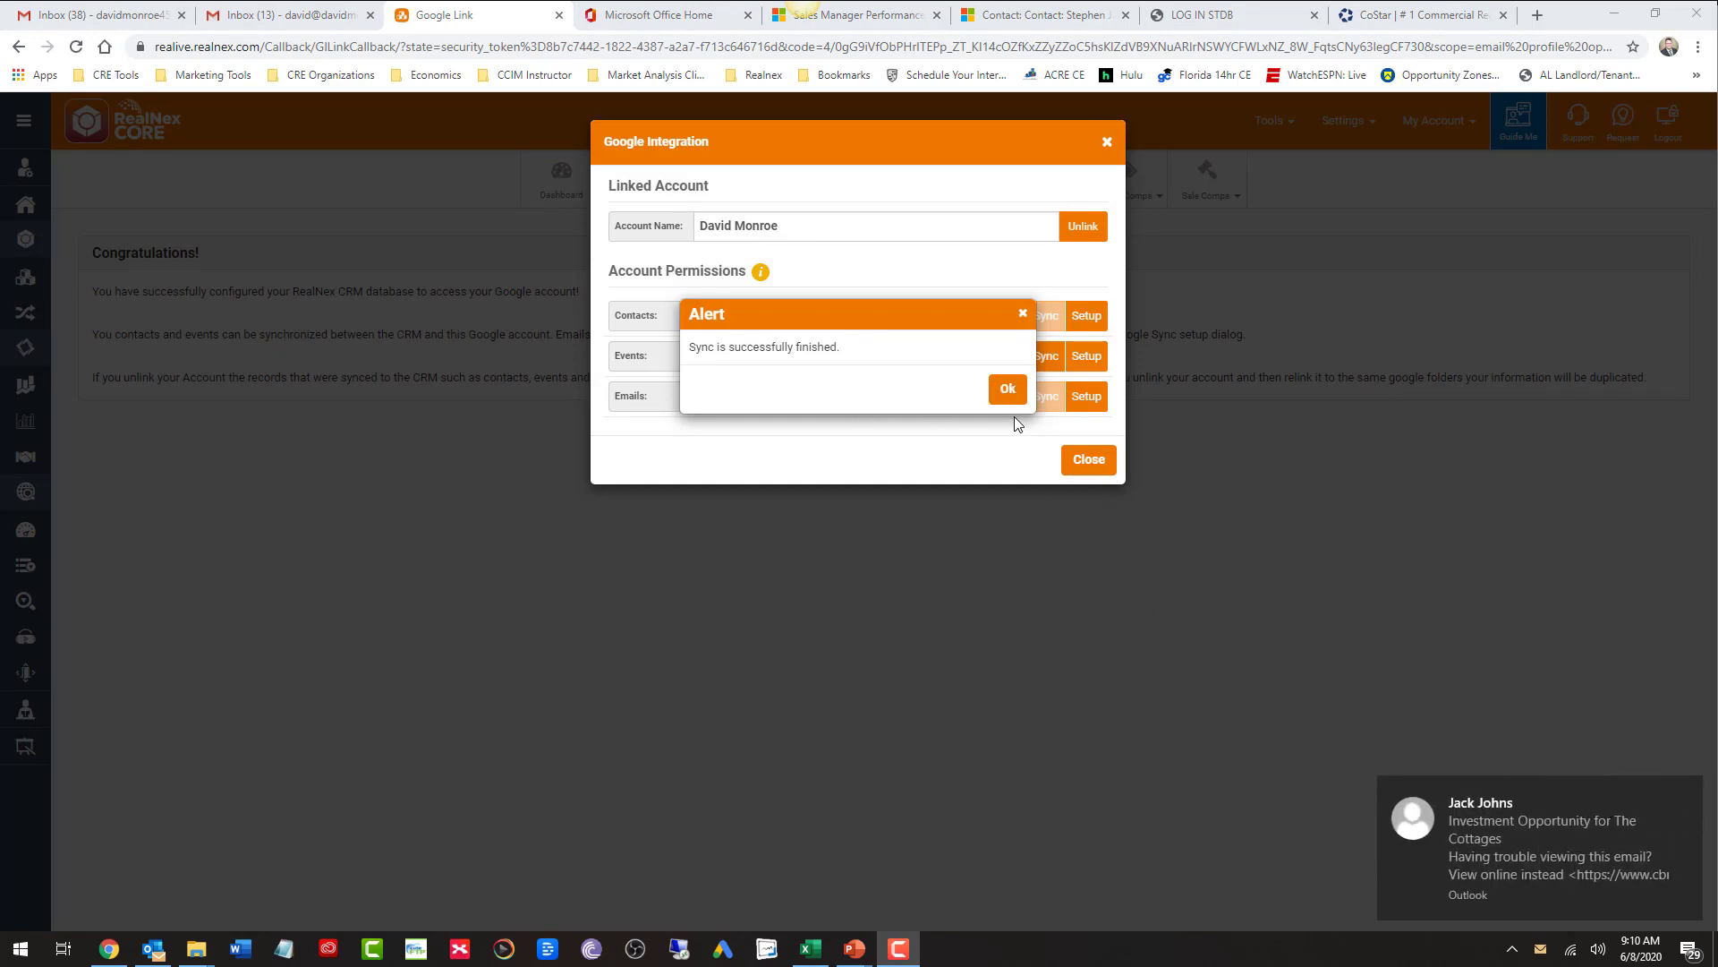
{"action": "left_click", "coordinate": [1002, 394]}
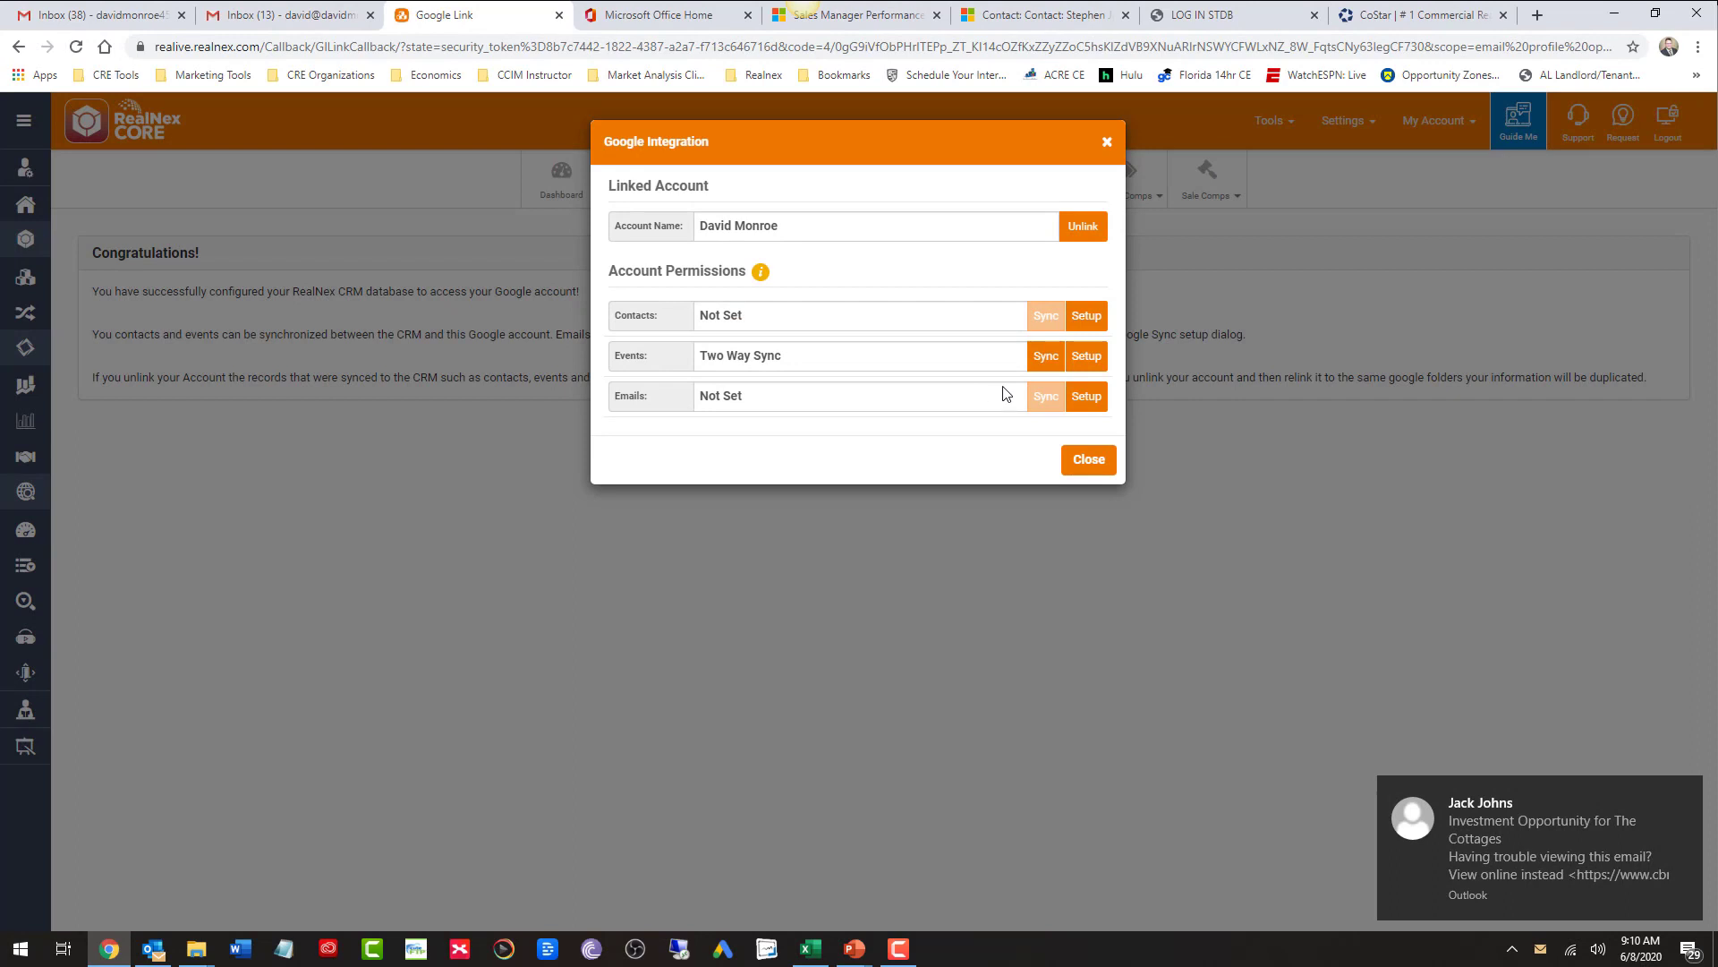
Set the email setup to sync message text, subject, date and time, attach an email copy, and use the account holder's private team.
{"action": "left_click", "coordinate": [1084, 399]}
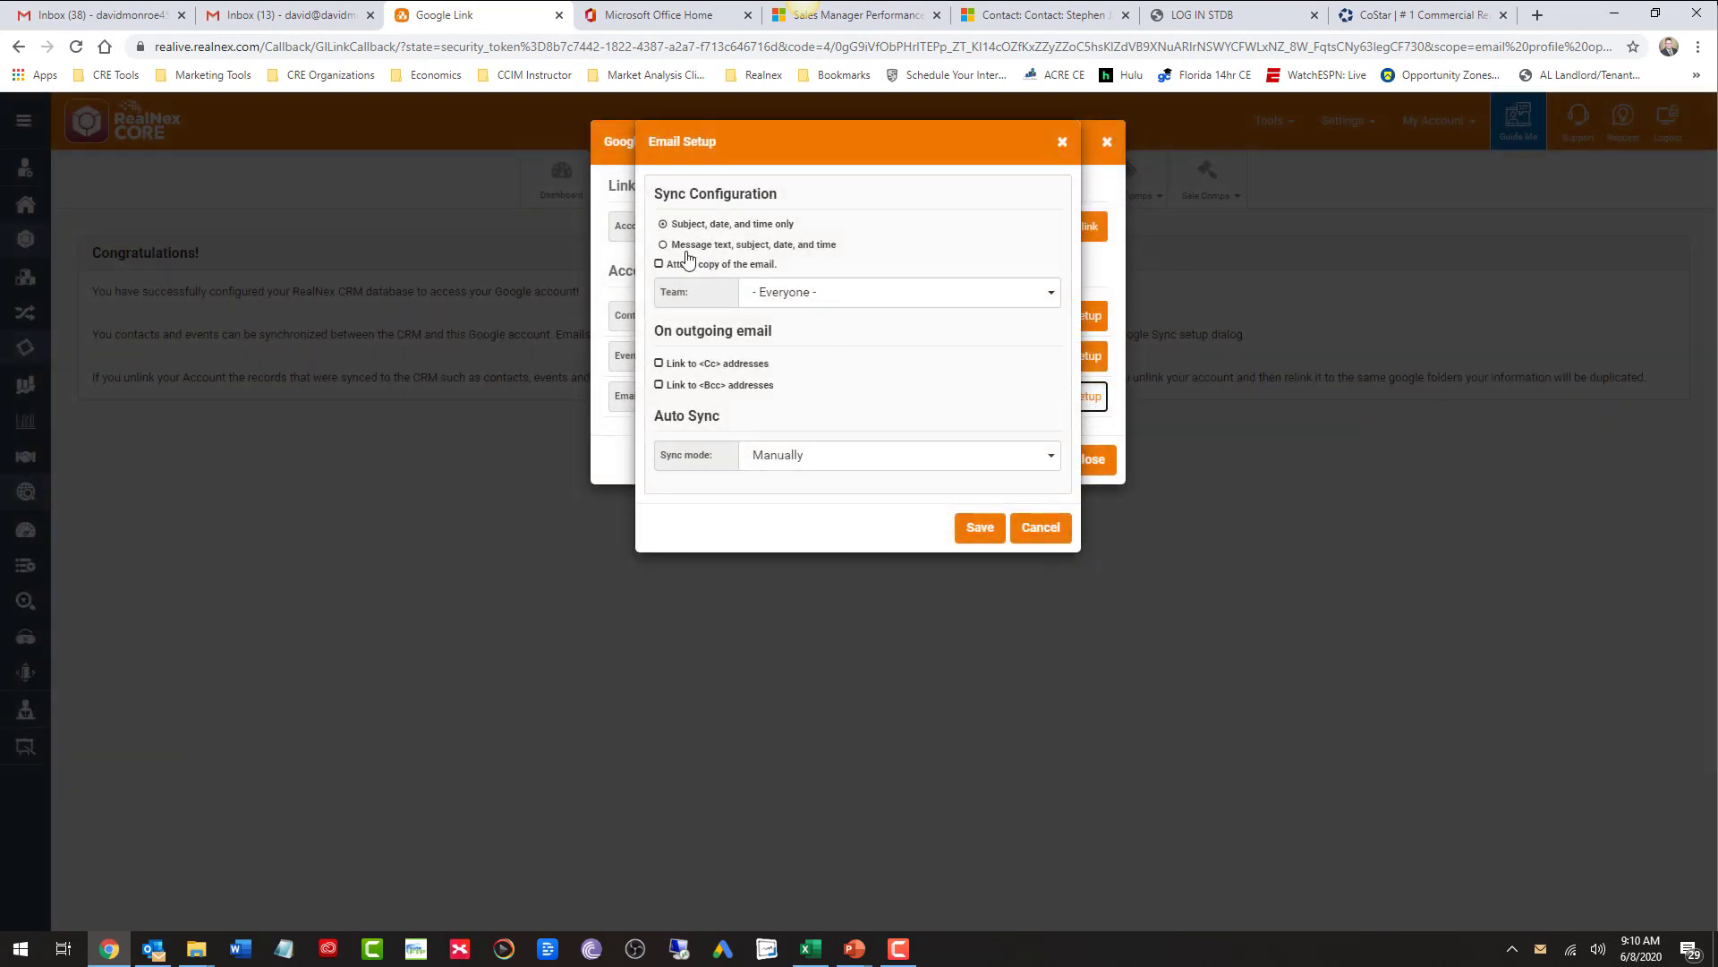
{"action": "left_click", "coordinate": [662, 245]}
{"action": "left_click", "coordinate": [659, 265]}
{"action": "left_click", "coordinate": [832, 304]}
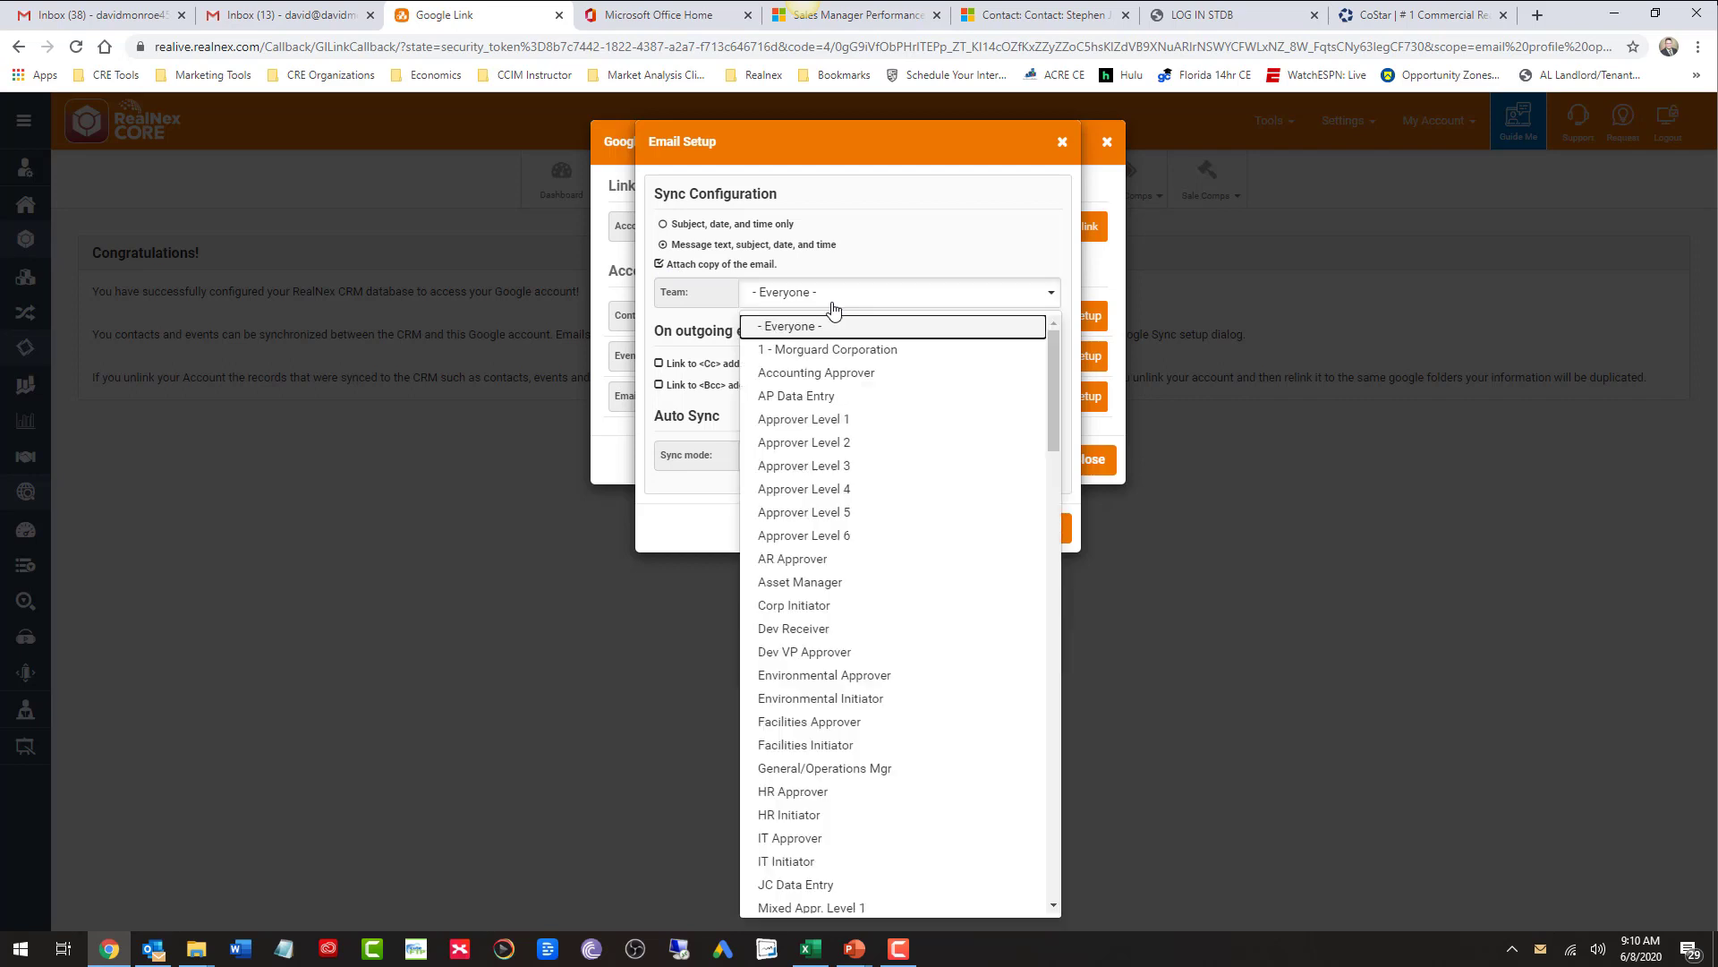
{"action": "scroll", "coordinate": [873, 447], "scroll_direction": "down", "scroll_amount": 10}
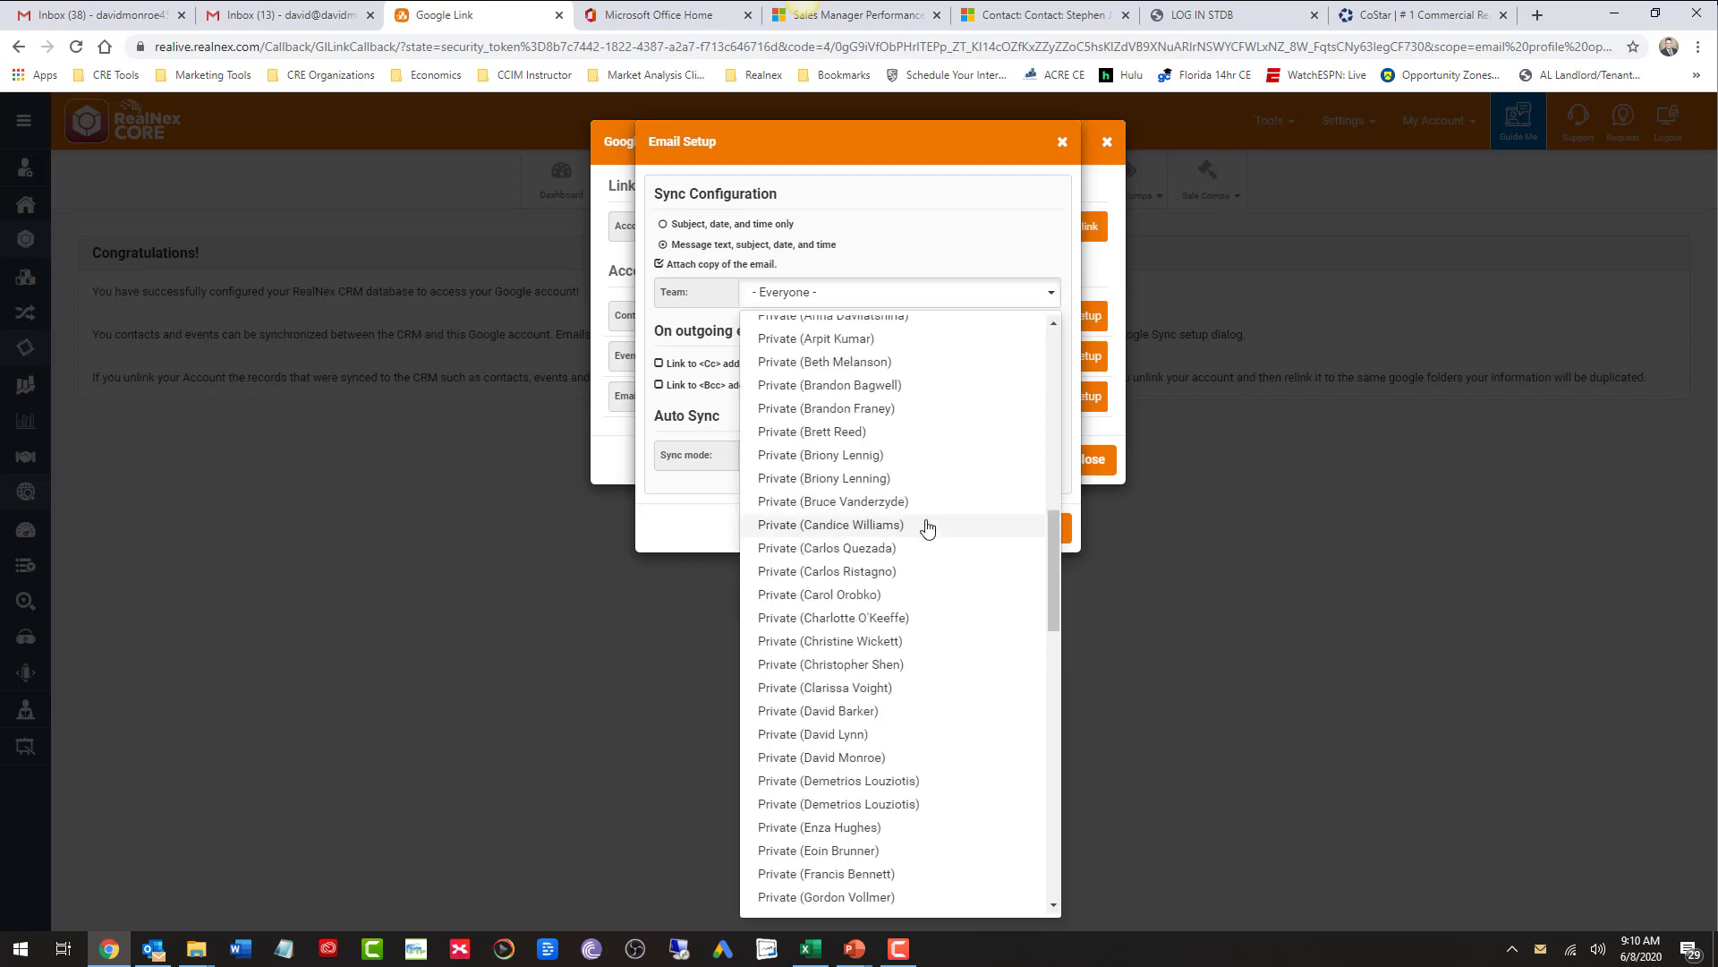
{"action": "left_click", "coordinate": [868, 758]}
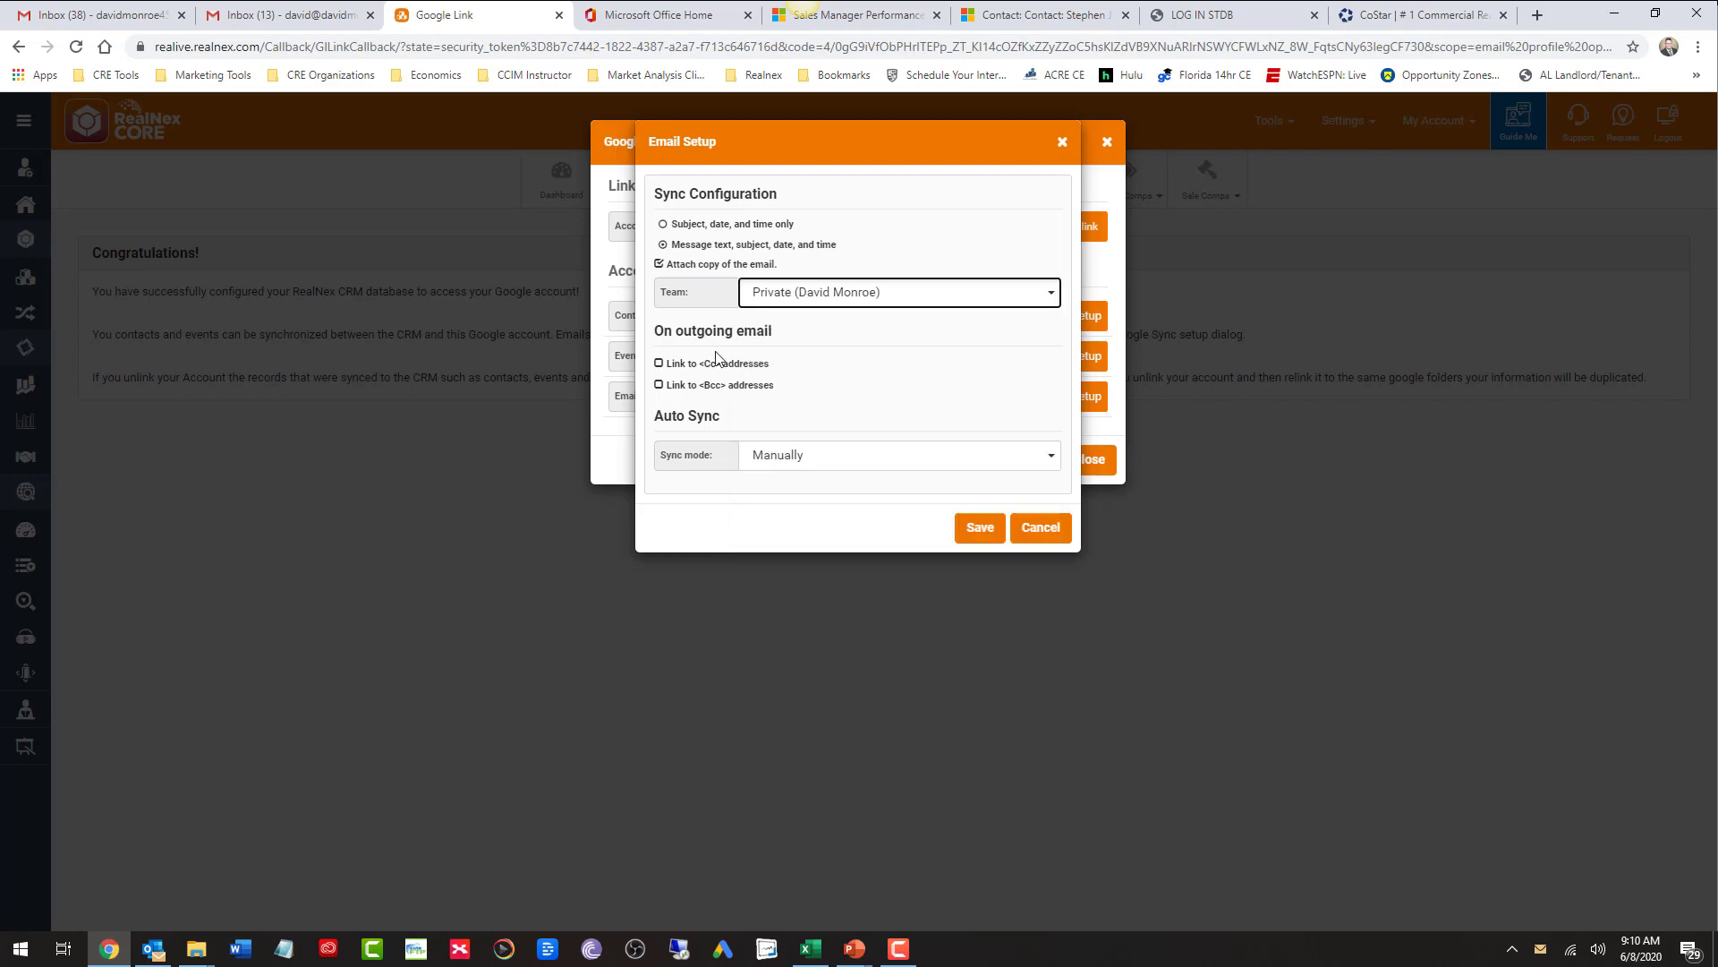
Enable linking of outgoing emails to Cc and Bcc addresses and save the email setup.
{"action": "left_click", "coordinate": [657, 364]}
{"action": "left_click", "coordinate": [659, 386]}
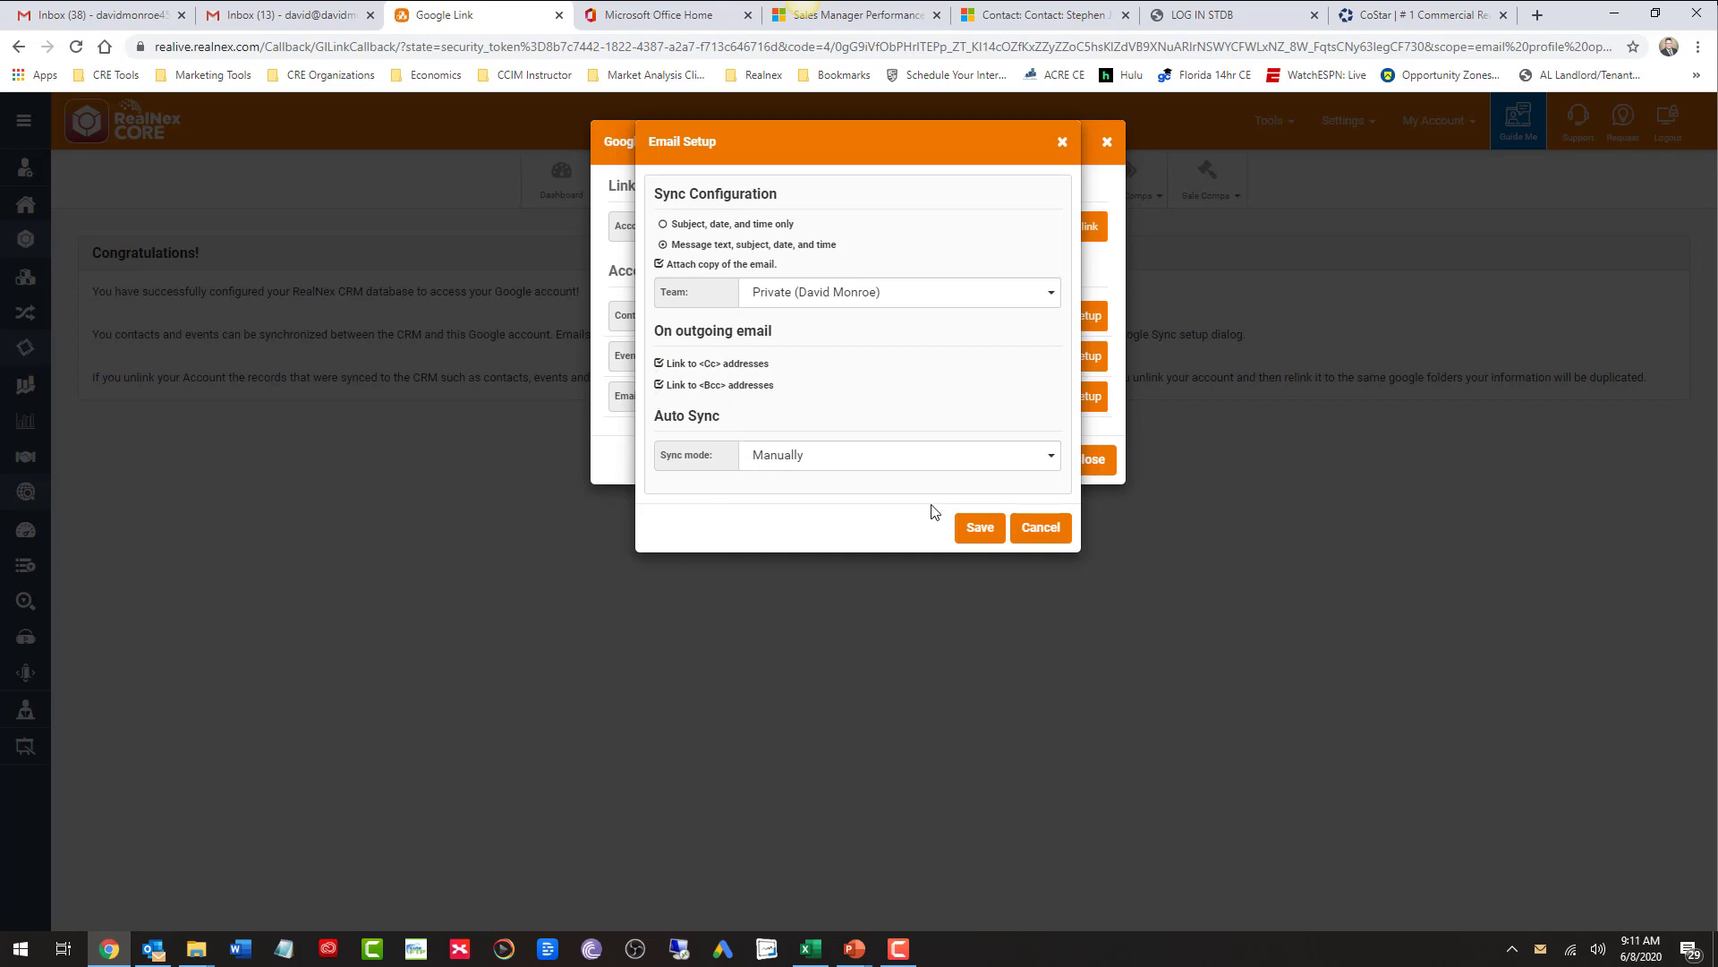
{"action": "left_click", "coordinate": [979, 529]}
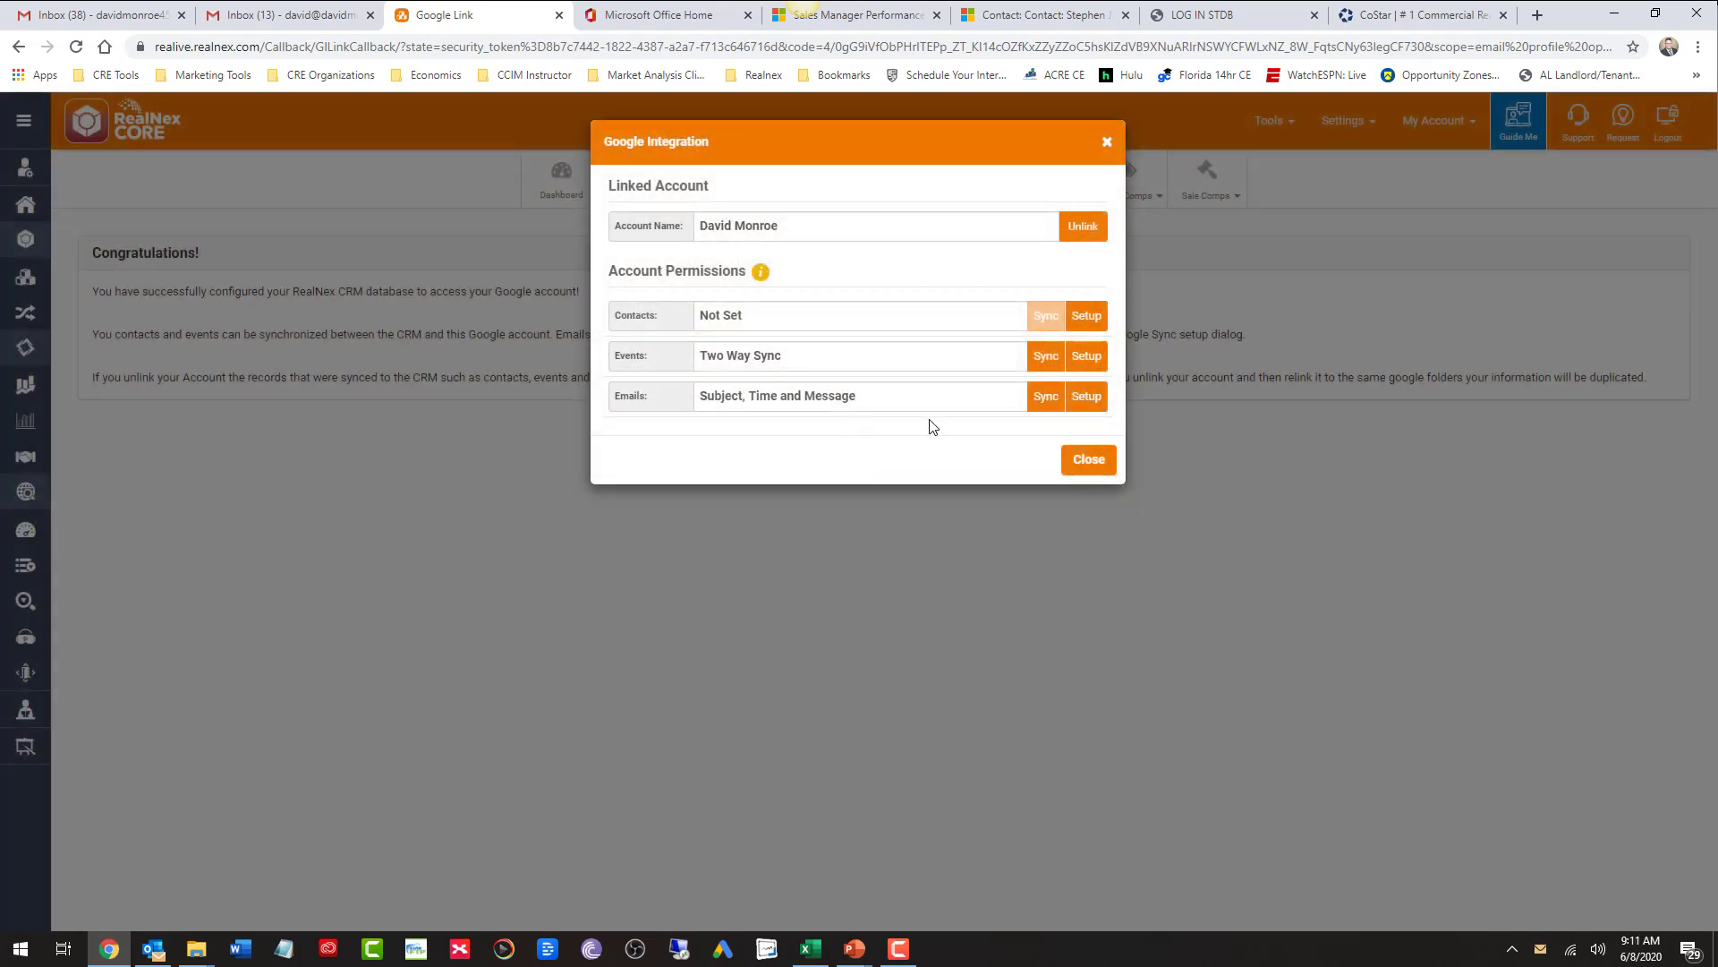
Run the emails sync with the linked Google account and dismiss the completion alert.
{"action": "left_click", "coordinate": [1044, 397]}
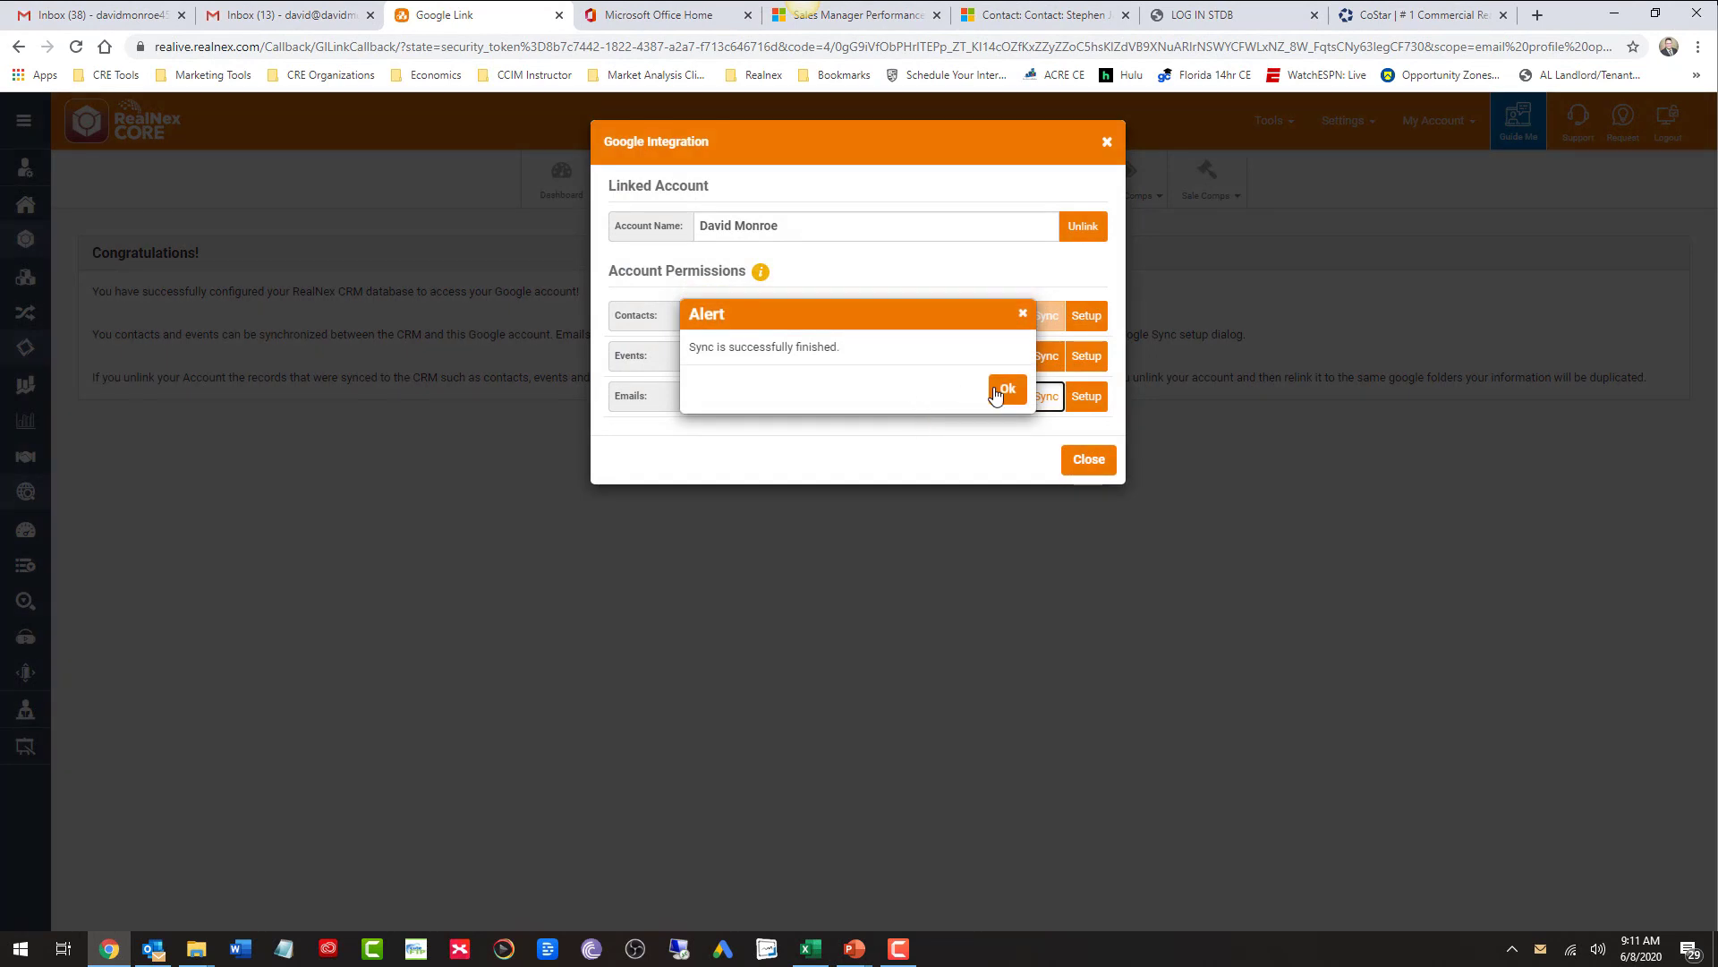
{"action": "left_click", "coordinate": [993, 391]}
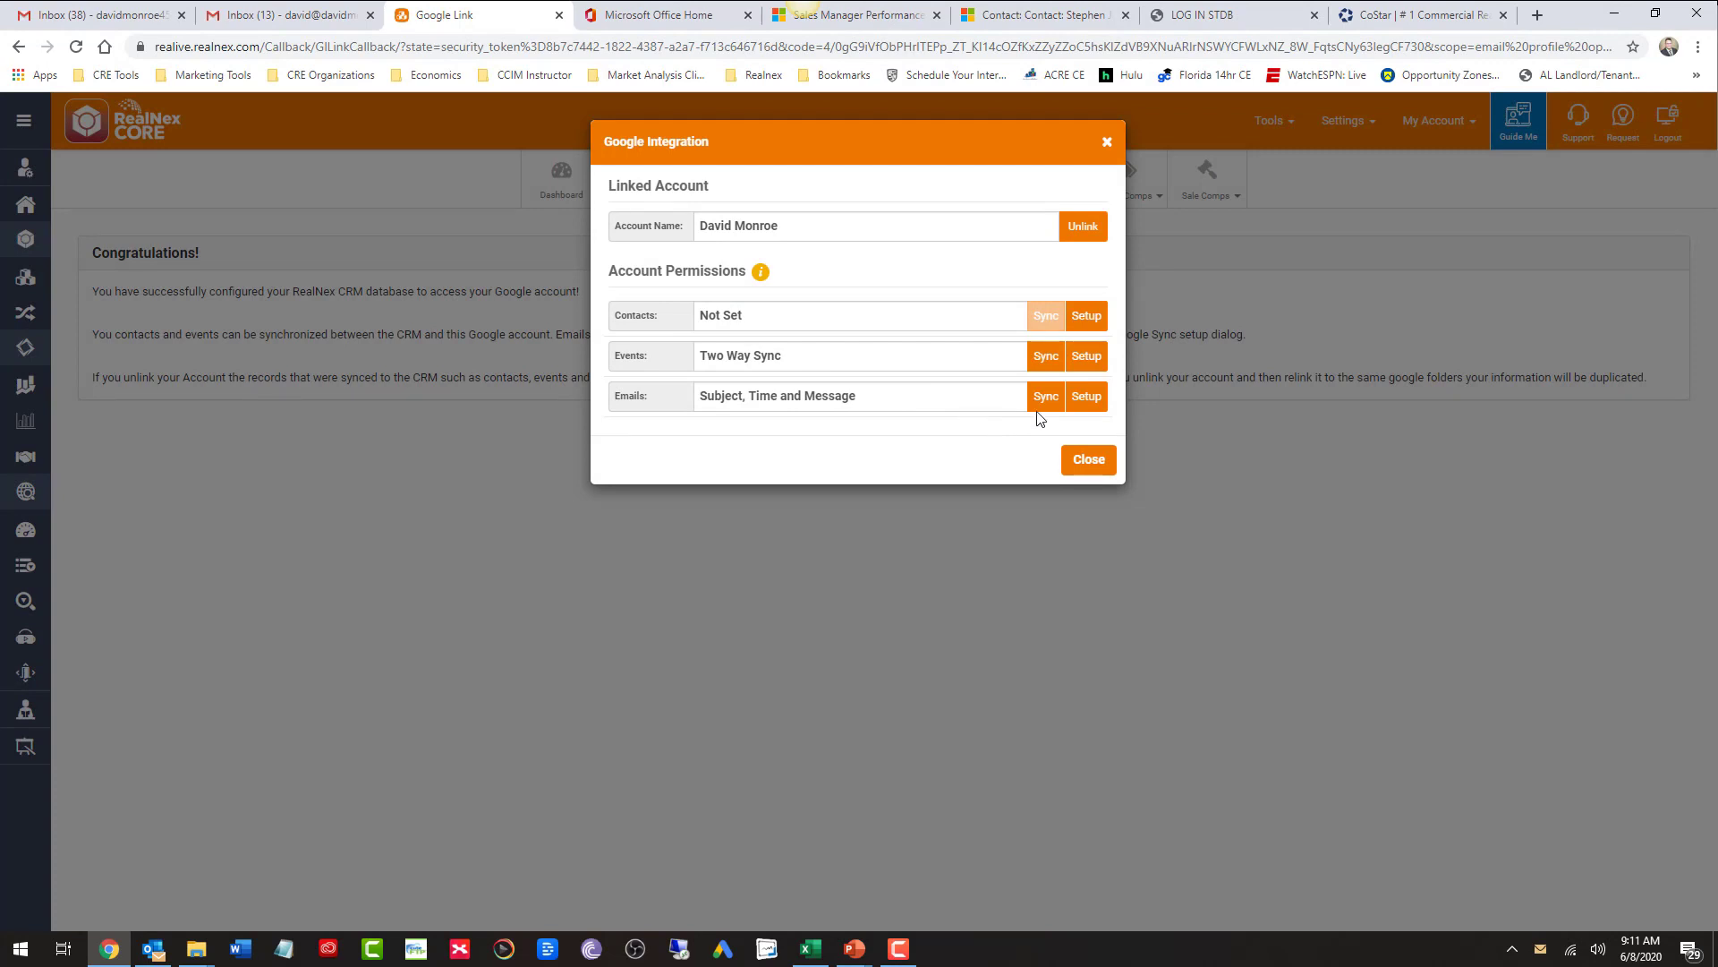
Change the email setup's sync mode to Auto and save it.
{"action": "left_click", "coordinate": [1091, 403]}
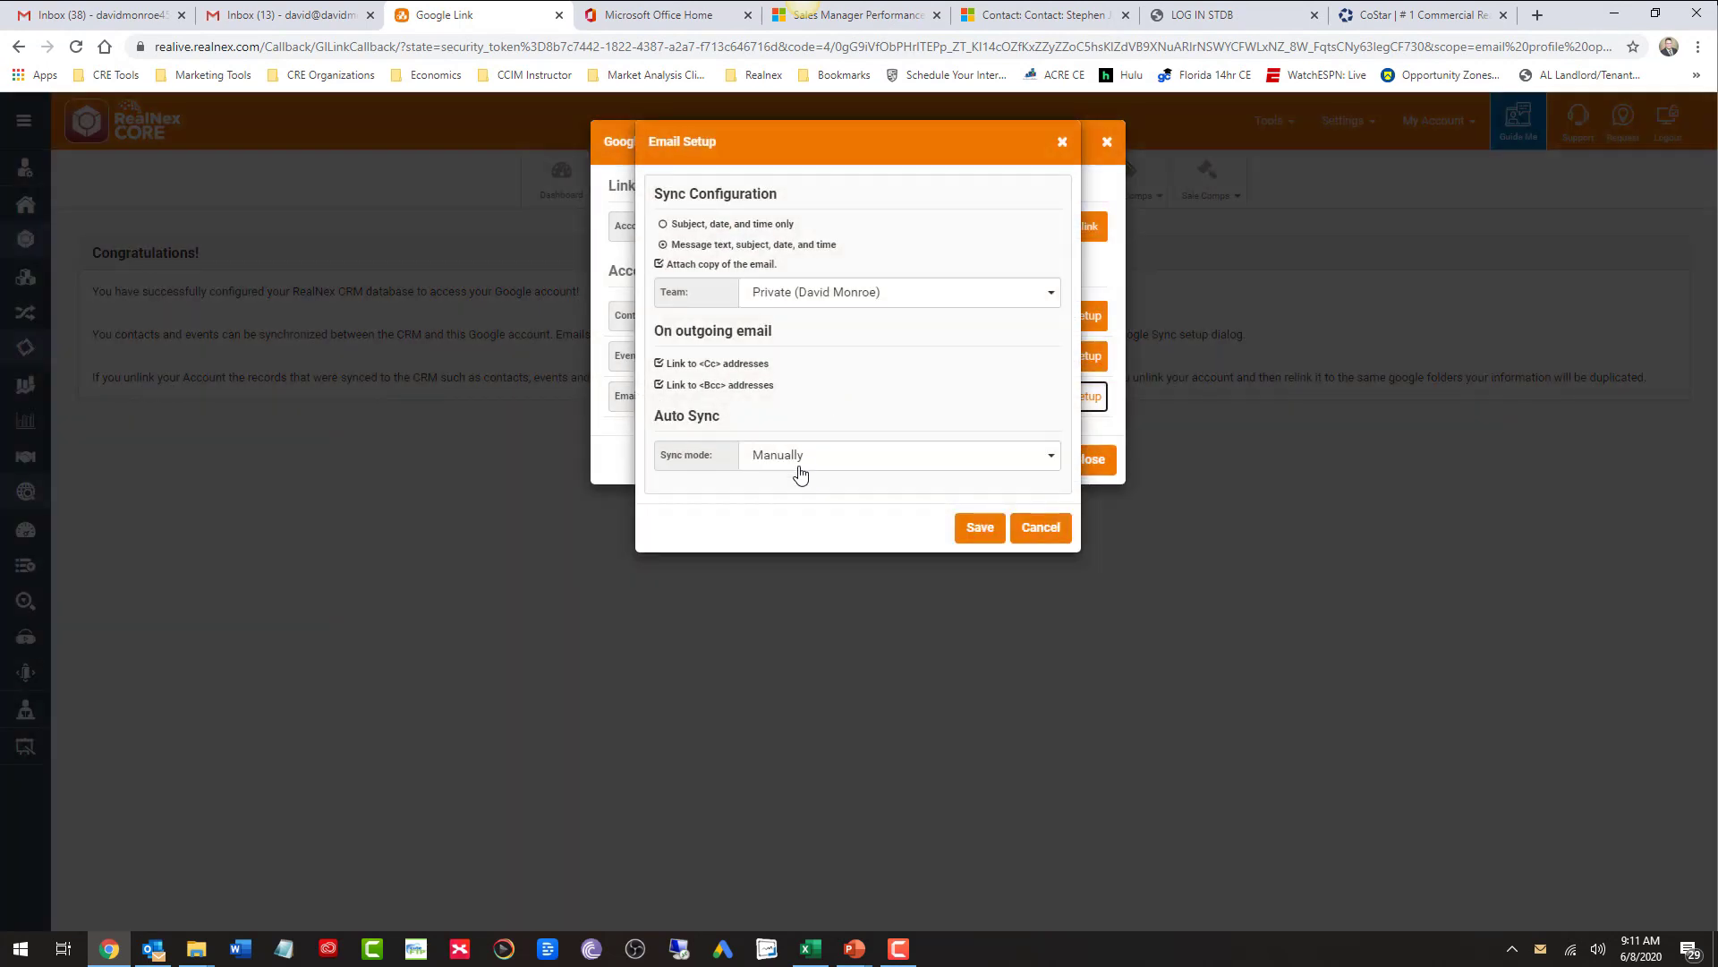
{"action": "left_click", "coordinate": [799, 459]}
{"action": "left_click", "coordinate": [803, 523]}
{"action": "left_click", "coordinate": [965, 532]}
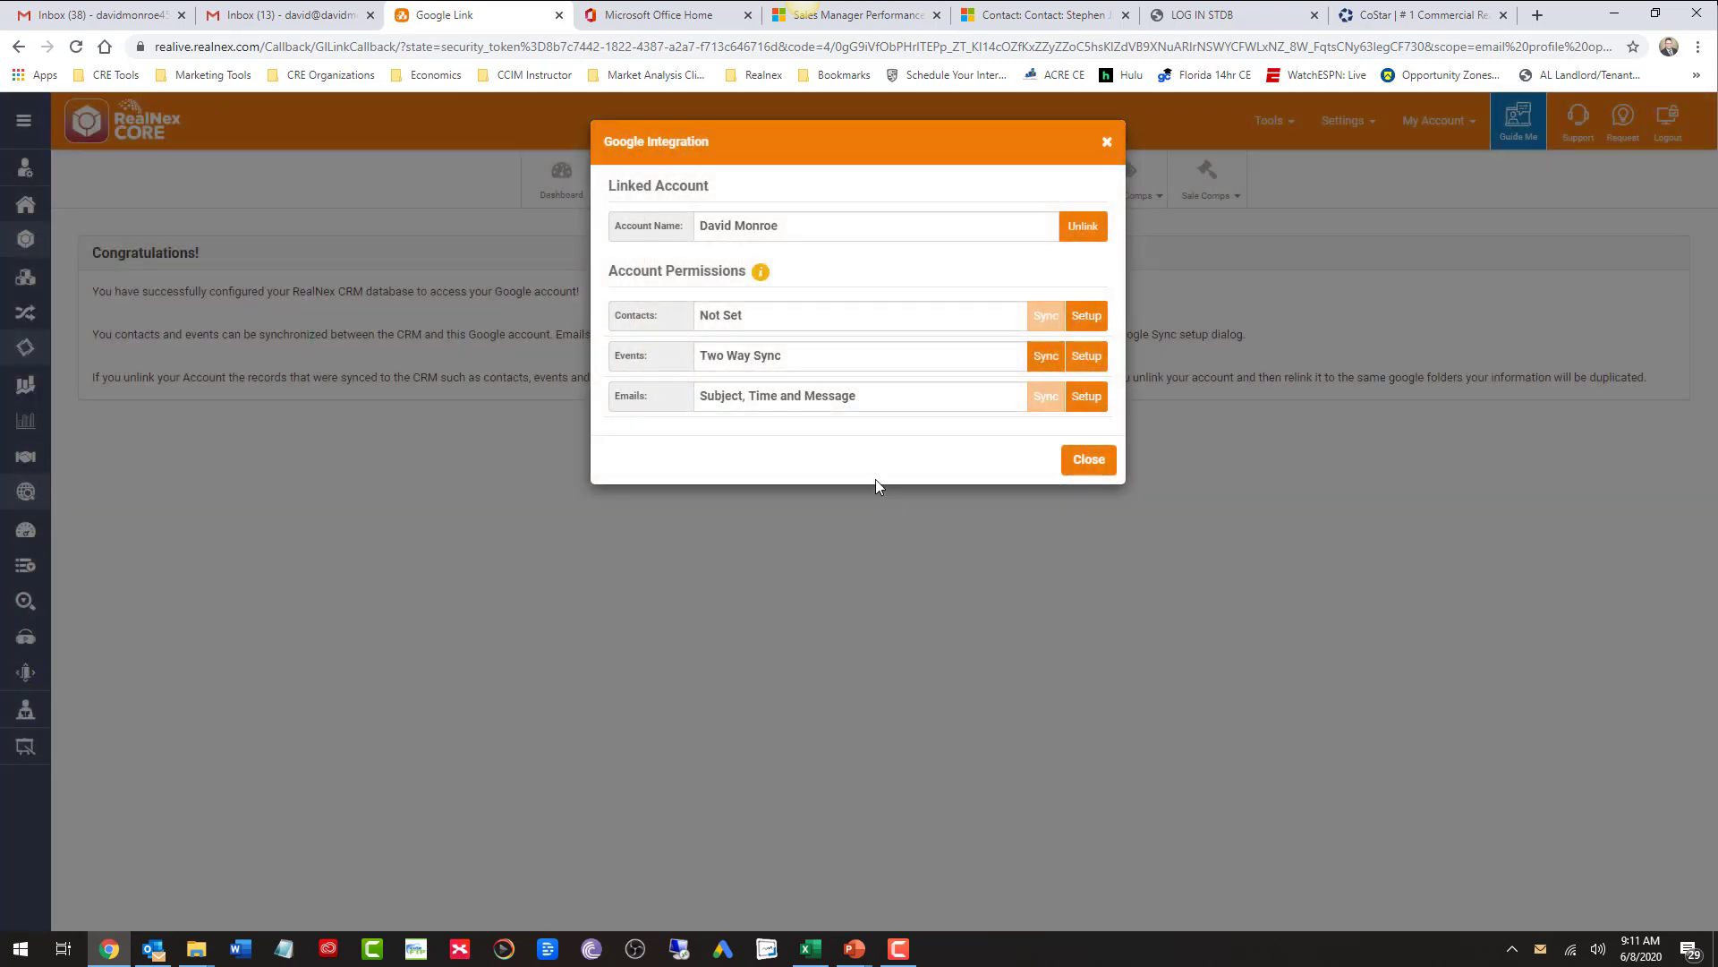
Change the event setup's sync mode to Auto and save it.
{"action": "left_click", "coordinate": [1089, 356]}
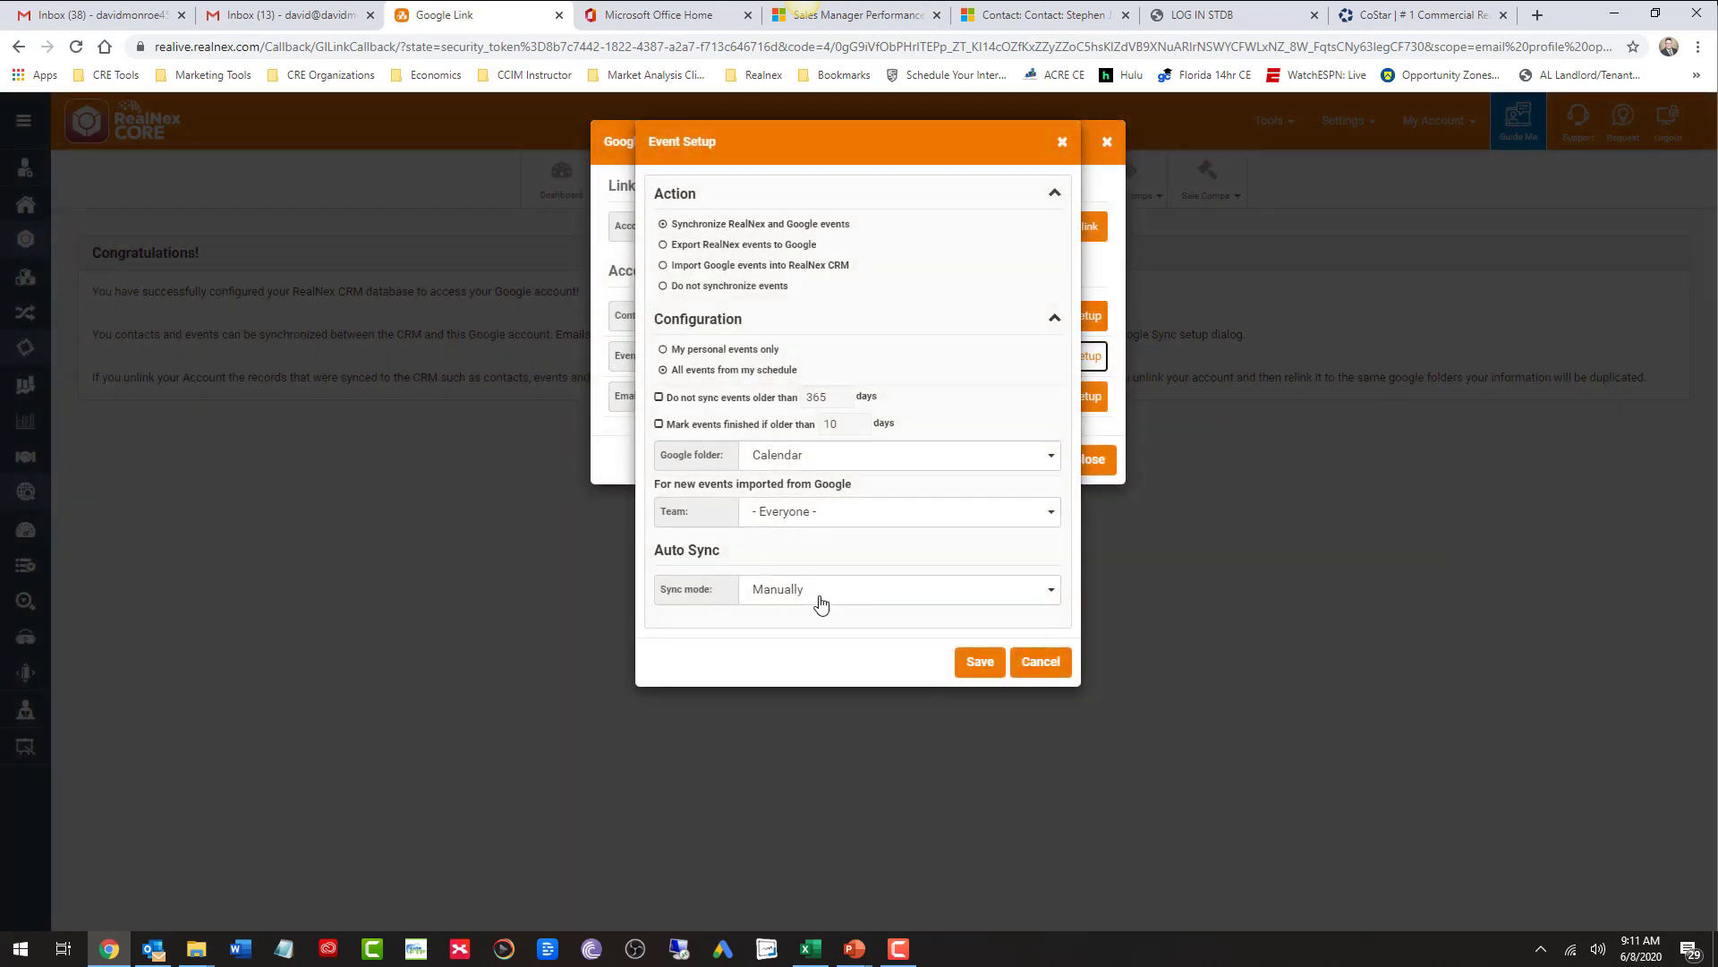
{"action": "left_click", "coordinate": [817, 598]}
{"action": "left_click", "coordinate": [812, 648]}
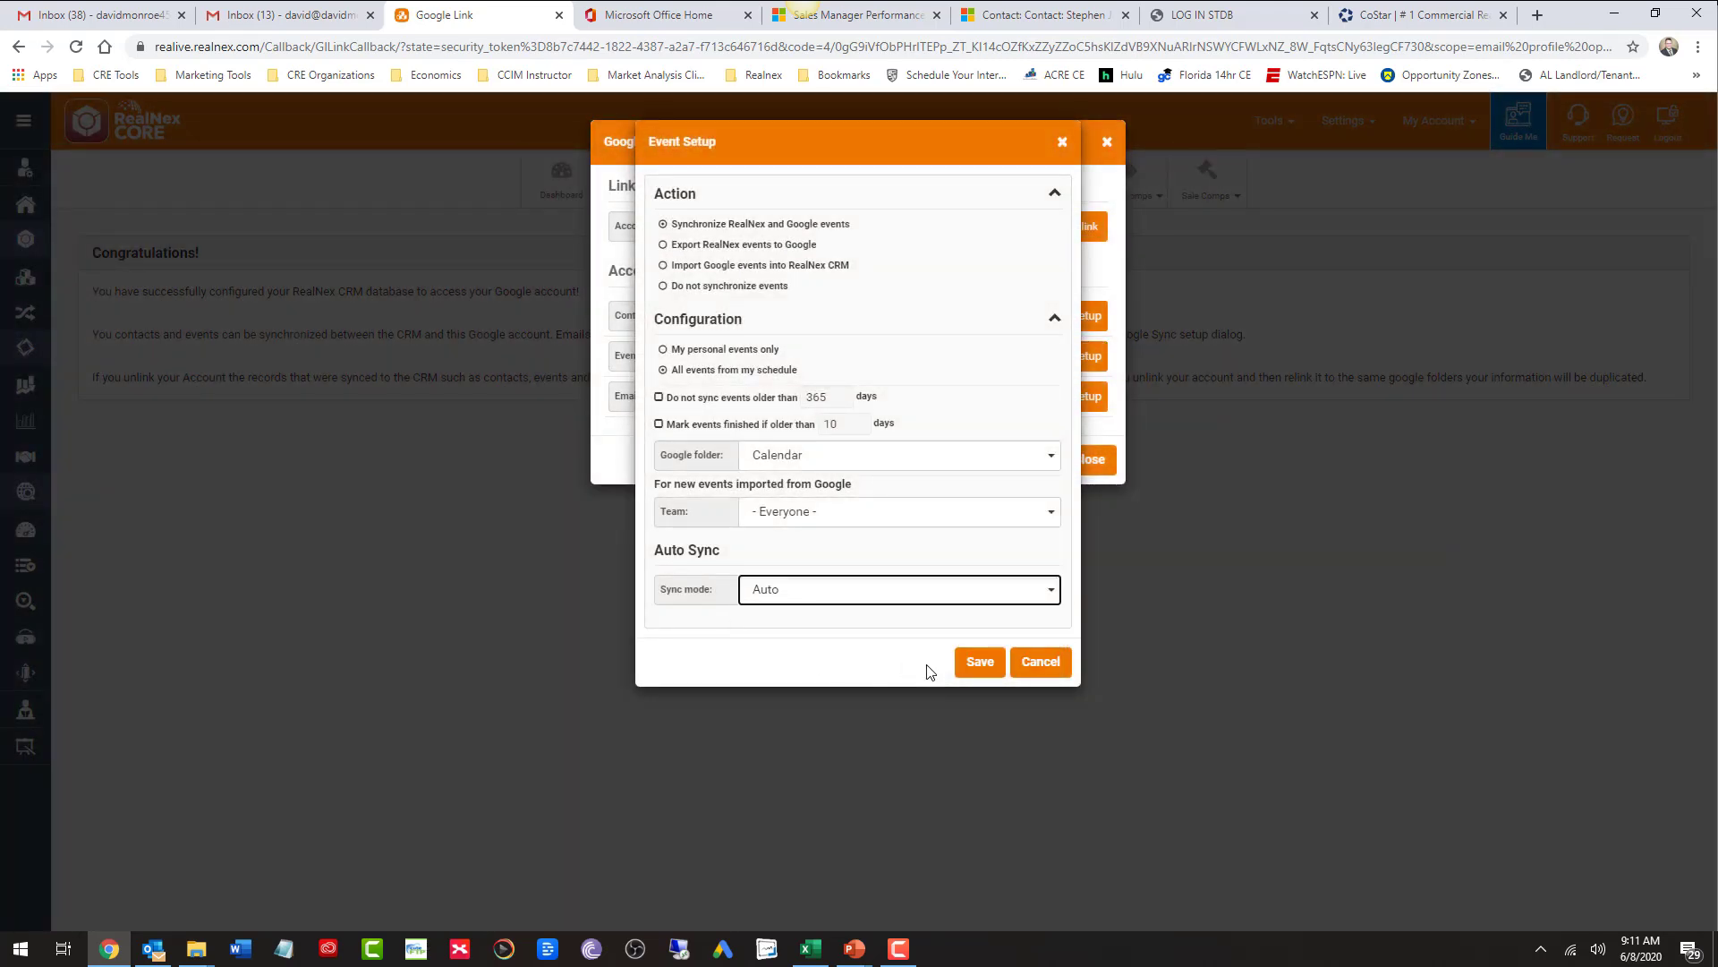
{"action": "left_click", "coordinate": [971, 673]}
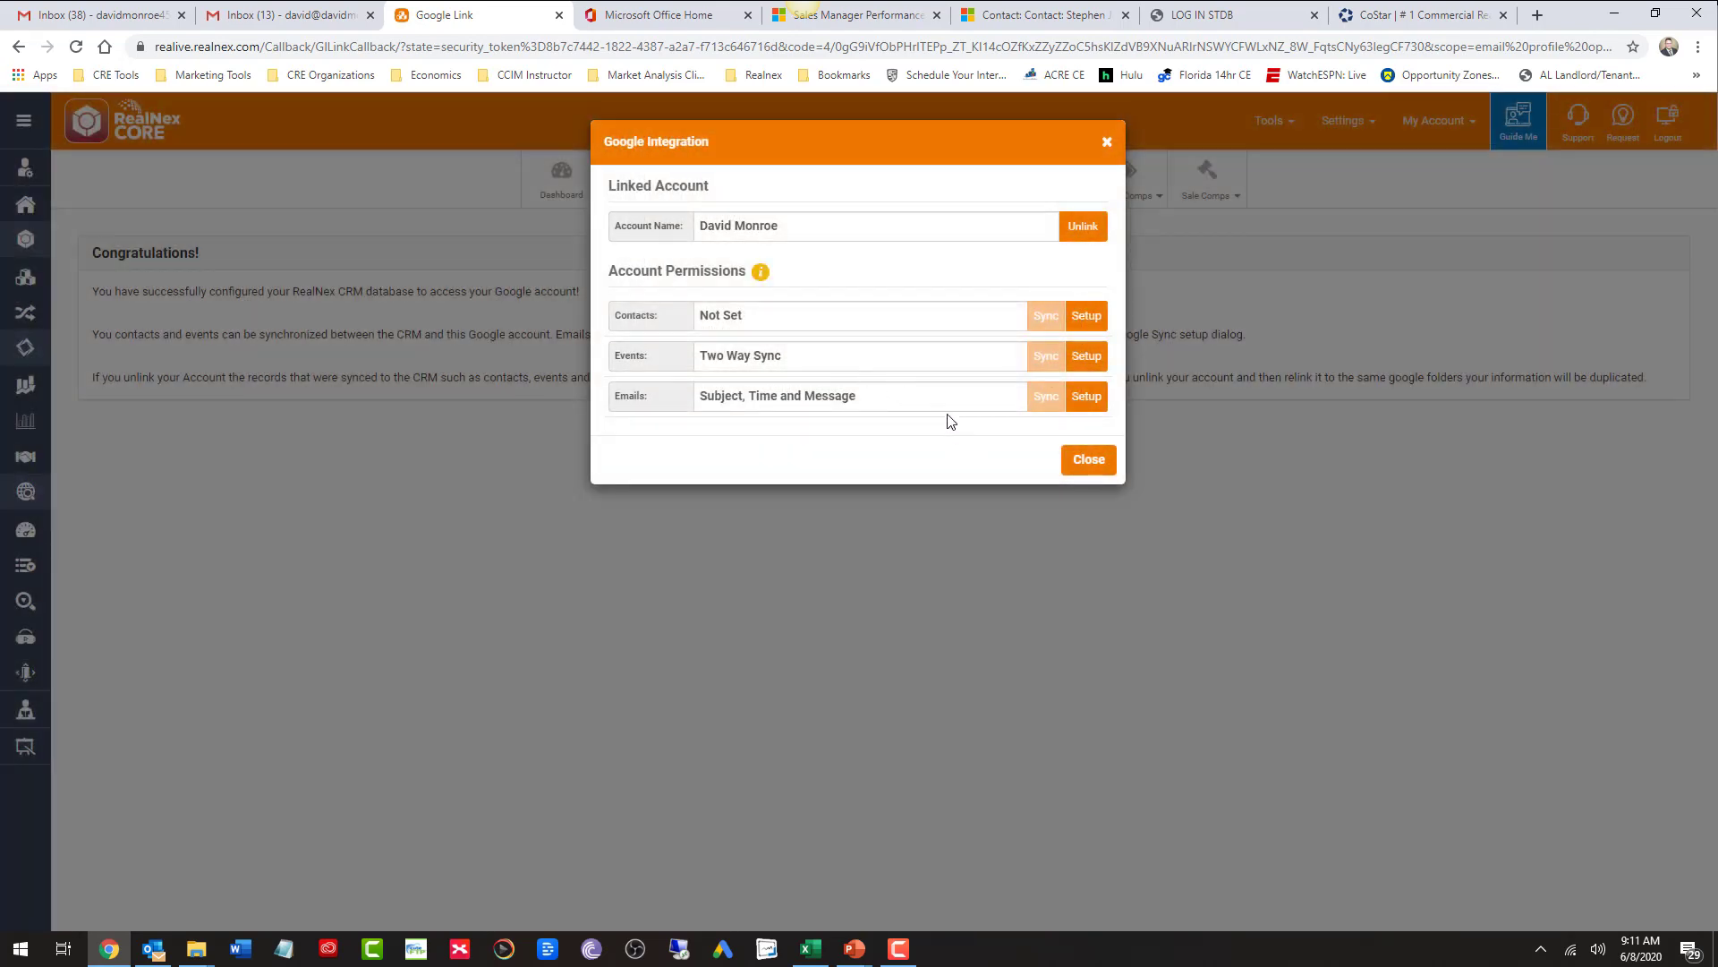